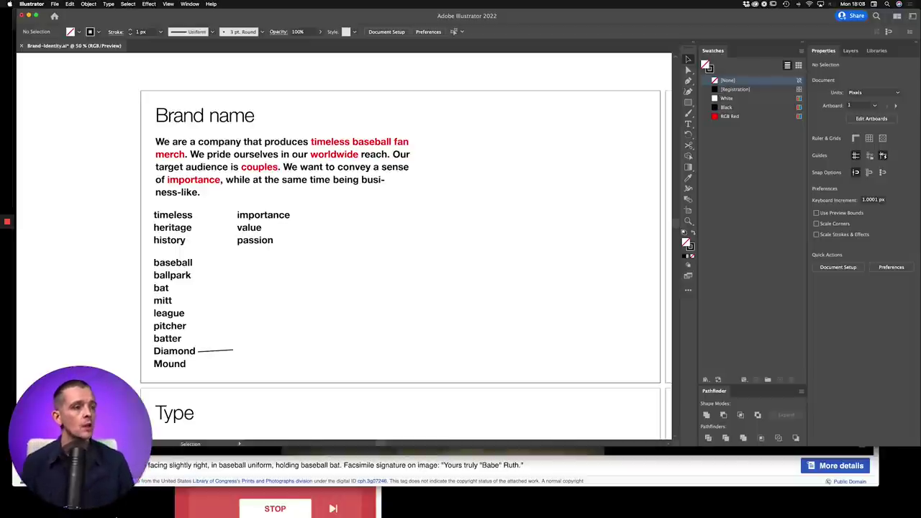
click(158, 364)
click(202, 427)
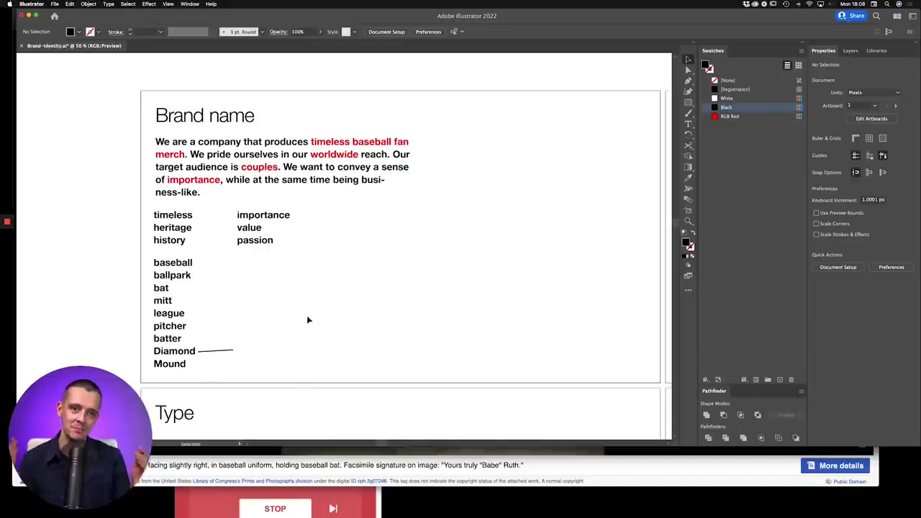
click(218, 499)
drag(353, 380, 354, 410)
click(422, 350)
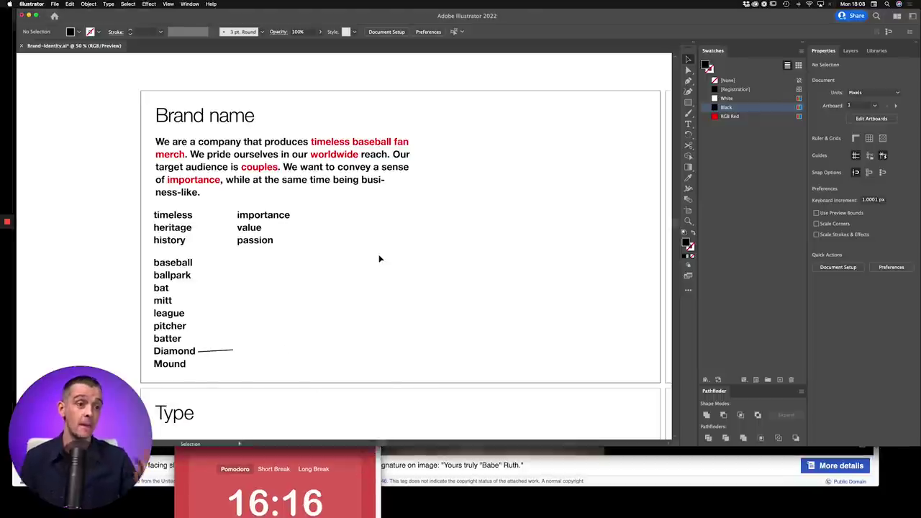
click(189, 356)
click(307, 346)
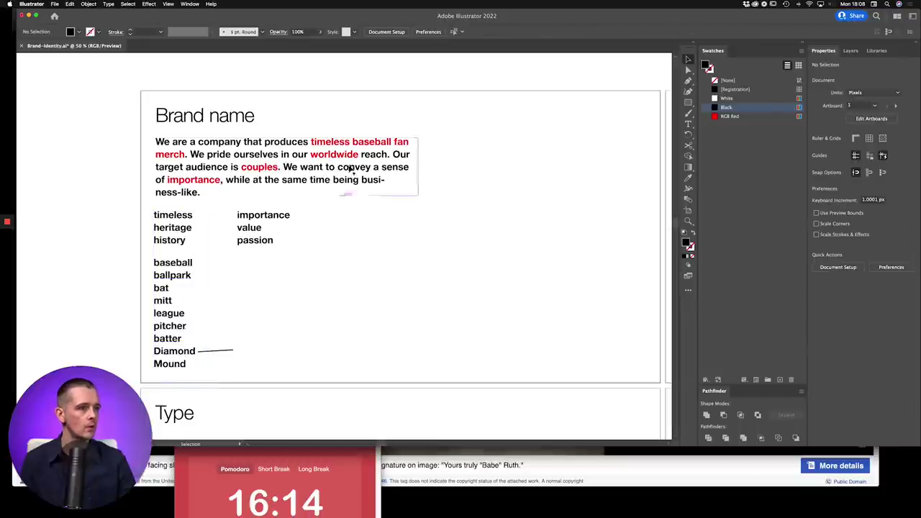
click(278, 225)
click(339, 298)
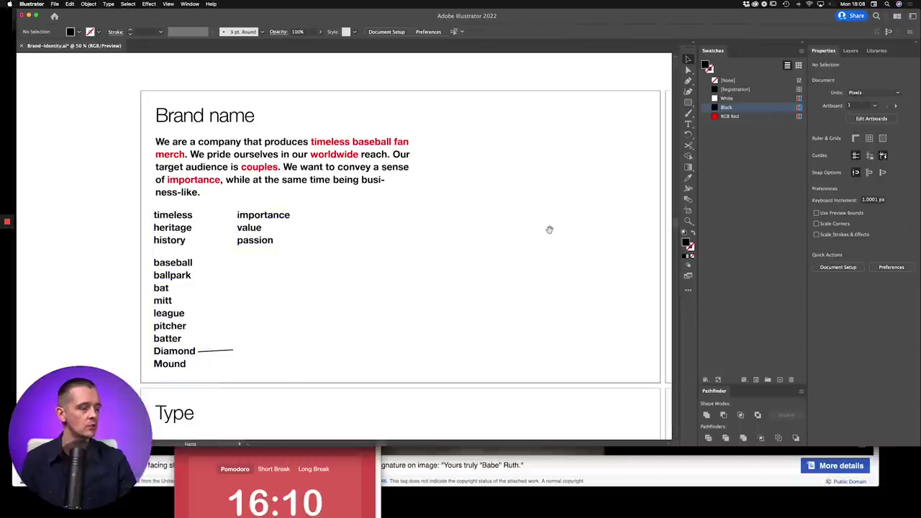
Duplicate the "Brand name" heading into the empty area beside the description and replace its text with "Diamond".
drag(564, 231, 480, 228)
click(149, 117)
drag(149, 117, 436, 207)
triple_click(414, 203)
text(Diamond)
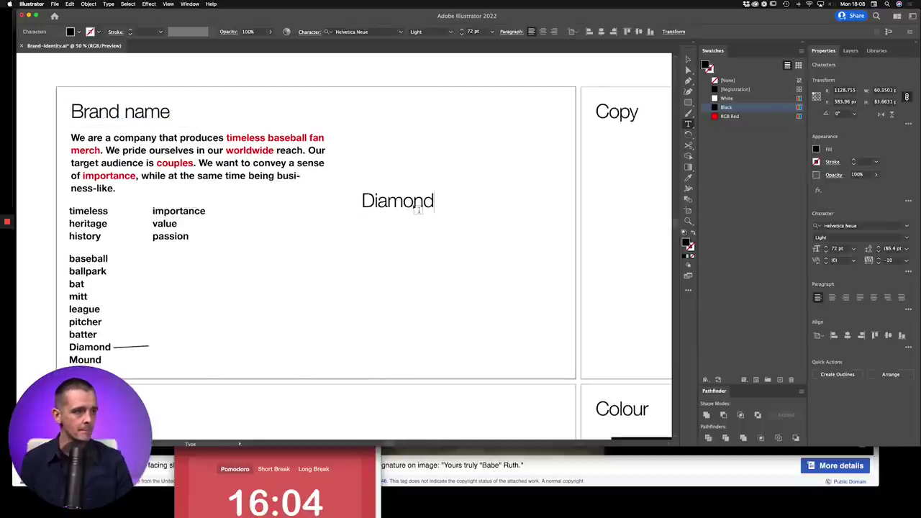
Copy the word "Diamond" and paste it onto two new lines below in the same text object.
key(super+shift+Left)
key(shift+Right)
key(shift+Left)
key(super+c)
key(Right)
key(Return)
key(super+v)
key(Return)
key(super+v)
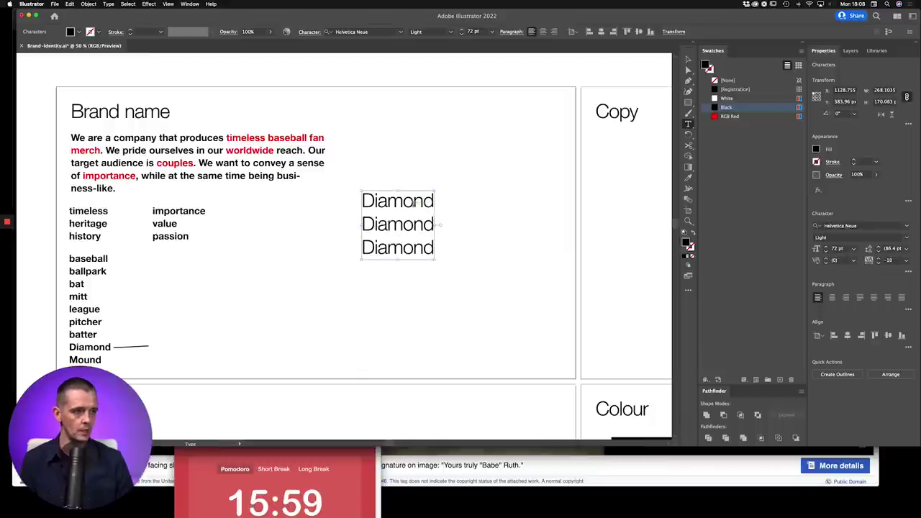
Change the second "Diamond" line to uppercase.
triple_click(388, 224)
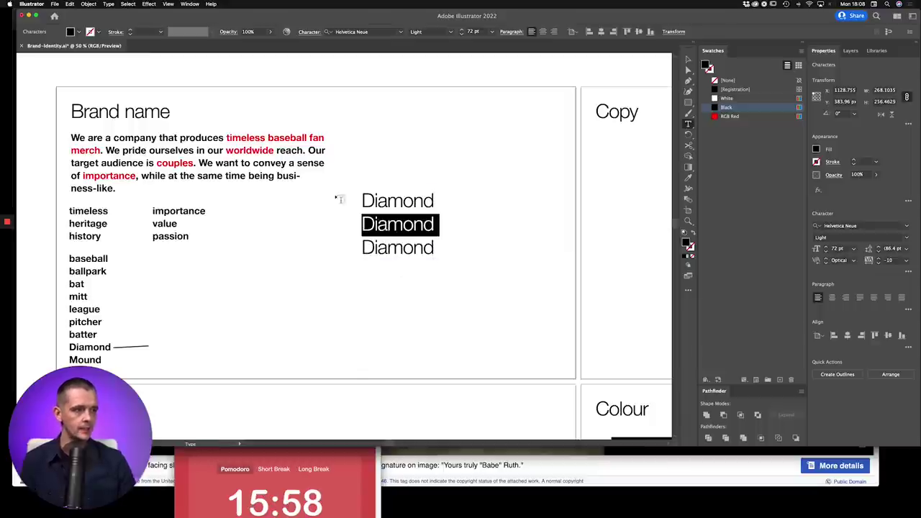
click(108, 3)
mouse_move(165, 108)
click(232, 109)
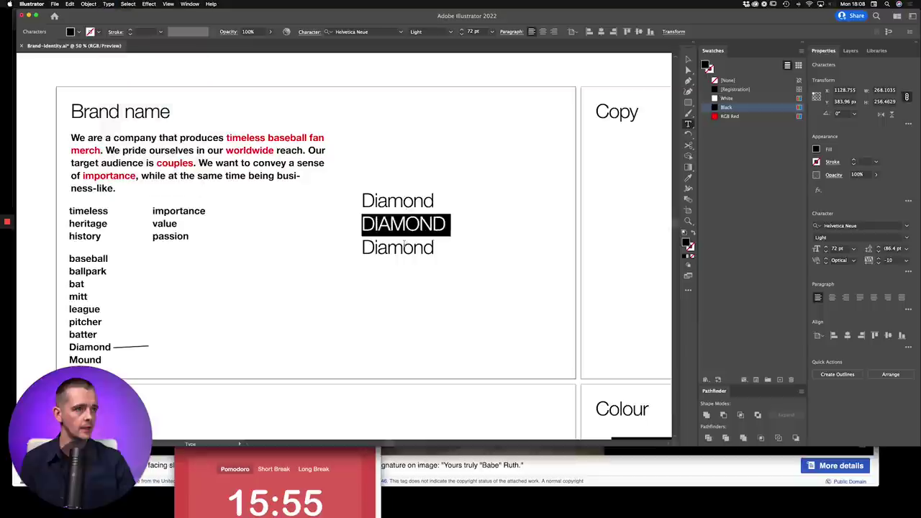
Change the third "Diamond" line to lowercase and deselect the text.
key(Down)
key(shift+Up)
click(110, 4)
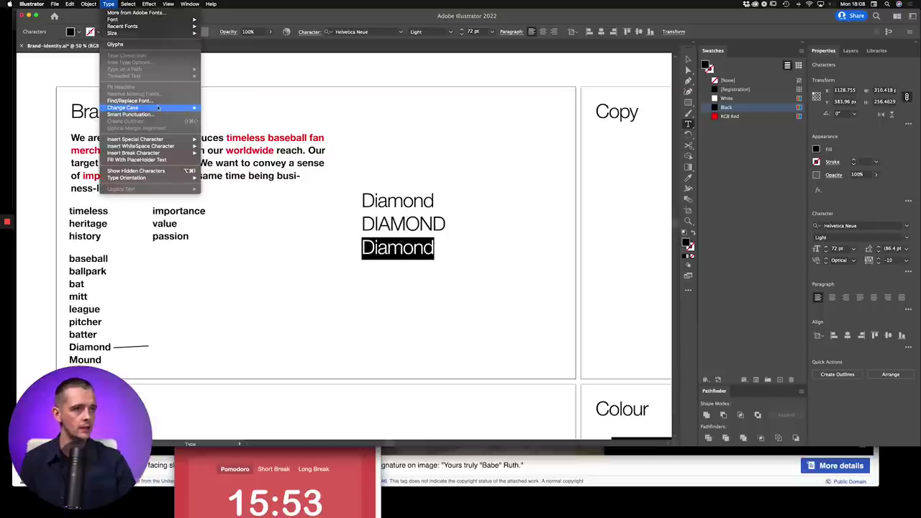
mouse_move(158, 107)
click(232, 116)
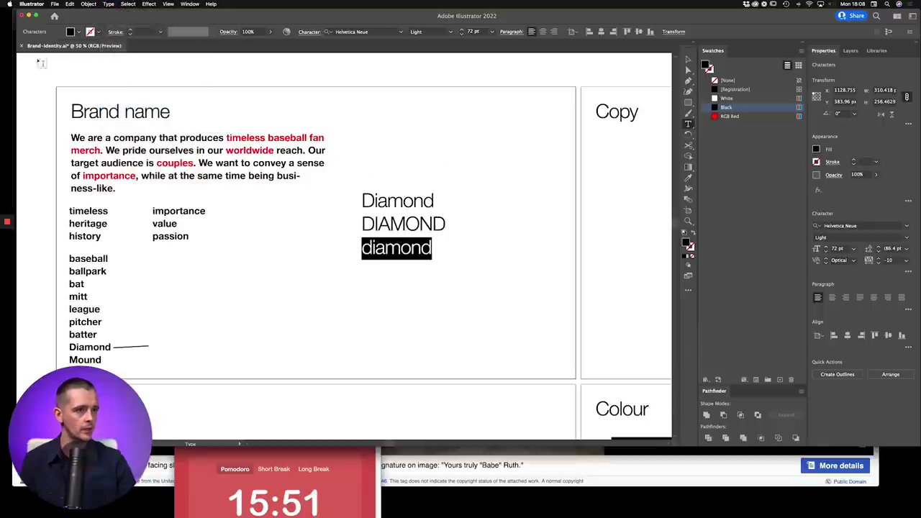
click(689, 59)
click(479, 209)
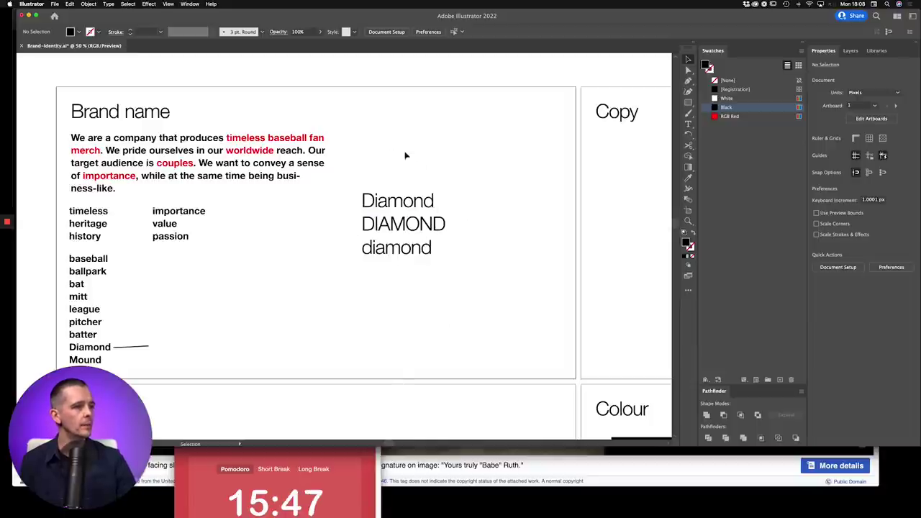
Examine the three letter-case variants of the name close up and in the context of the whole board.
scroll(461, 237, up, 5)
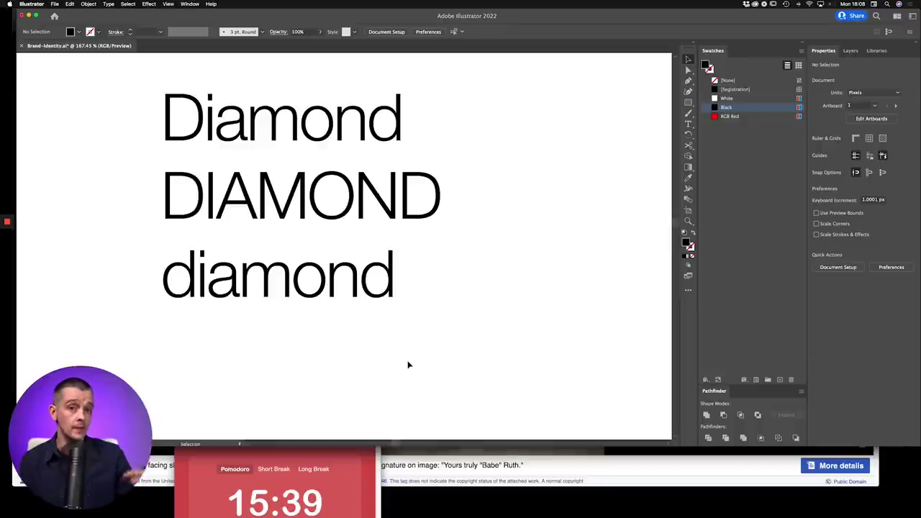
key(super+minus)
key(super+minus)
key(super+minus)
key(super+plus)
key(super+equal)
key(super+minus)
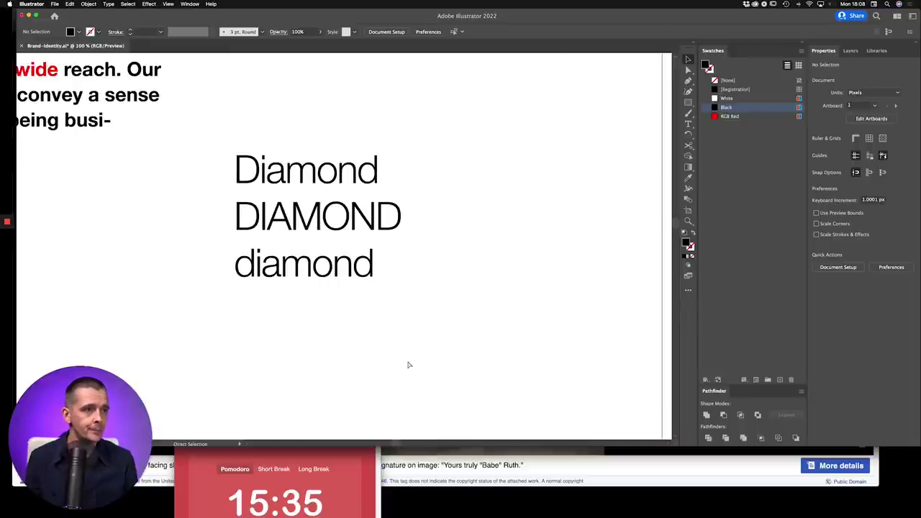
drag(347, 293, 347, 200)
click(353, 150)
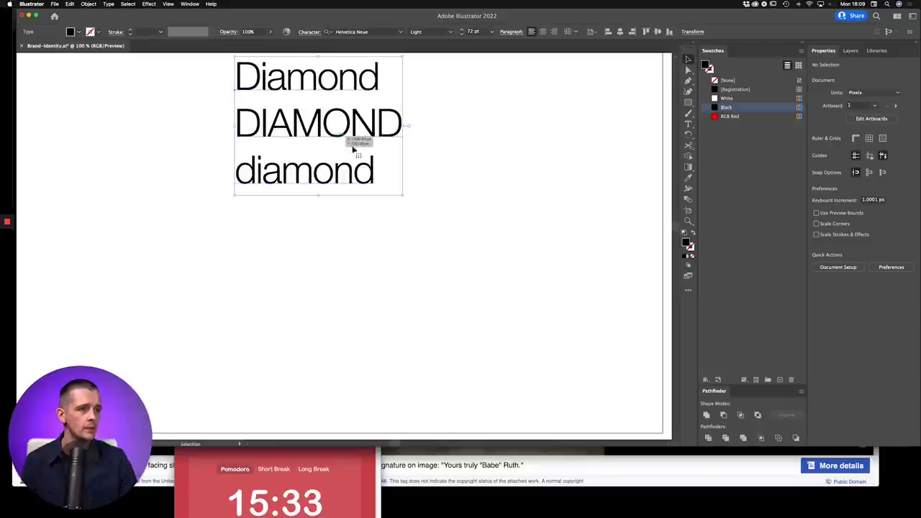
drag(448, 221, 413, 242)
scroll(413, 242, right, 2)
scroll(413, 241, up, 1)
click(283, 242)
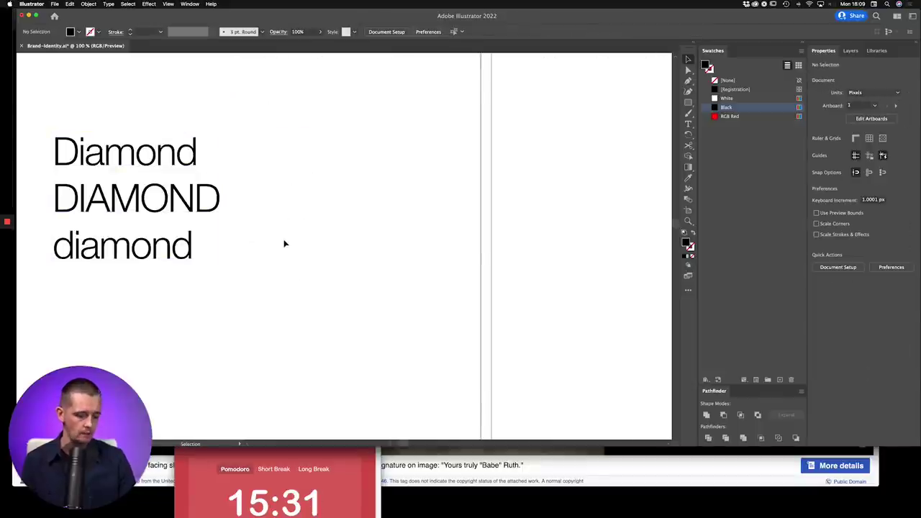
key(super+minus)
key(super+minus)
key(super+minus)
drag(427, 309, 414, 357)
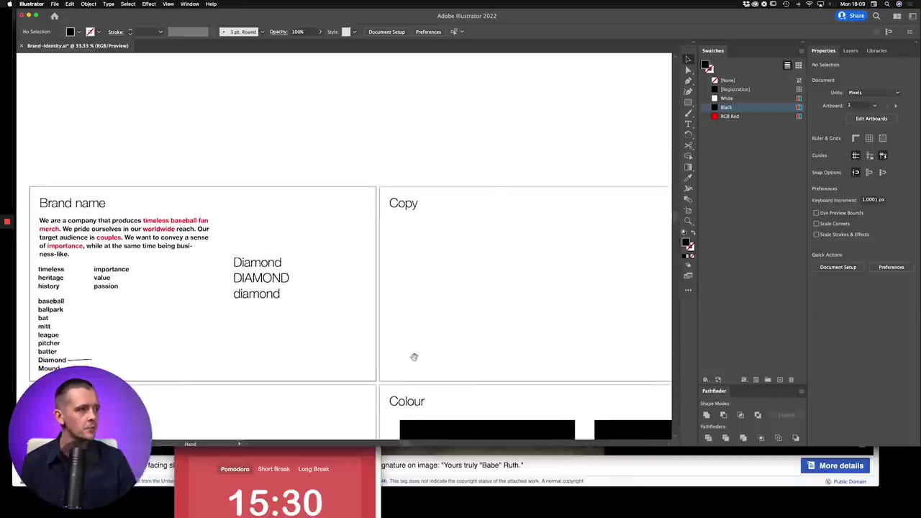
drag(362, 288, 391, 326)
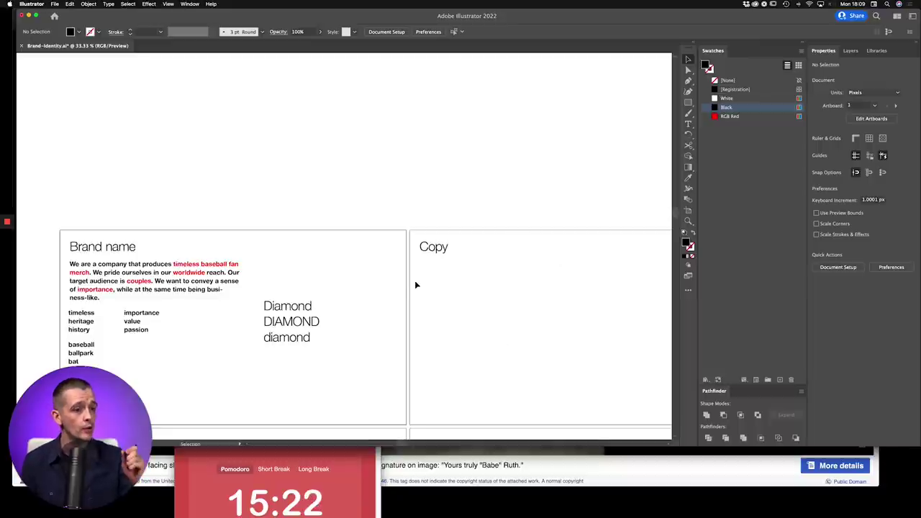
Duplicate the brand description onto the Copy artboard and replace its opening words so that it starts with "Timeless baseball fan merch".
scroll(323, 341, right, 2)
scroll(323, 341, down, 1)
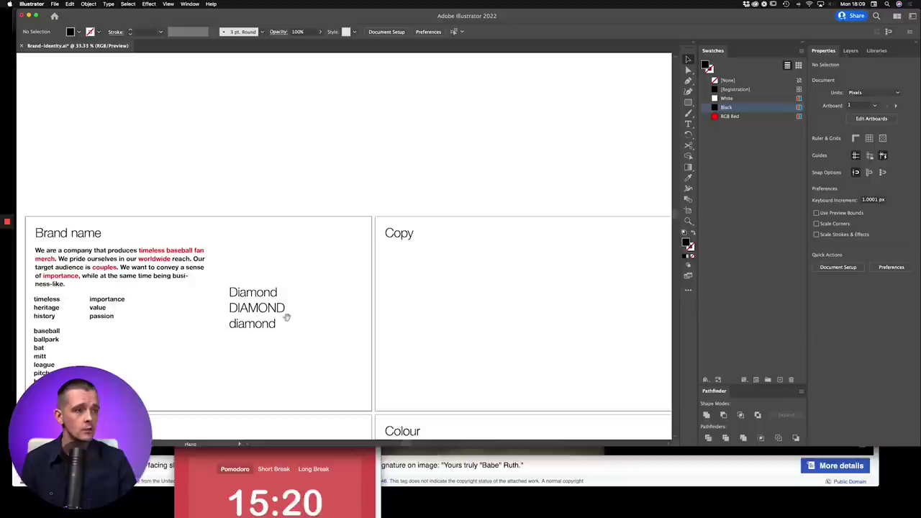
click(170, 257)
drag(155, 255, 350, 267)
double_click(510, 258)
text(T)
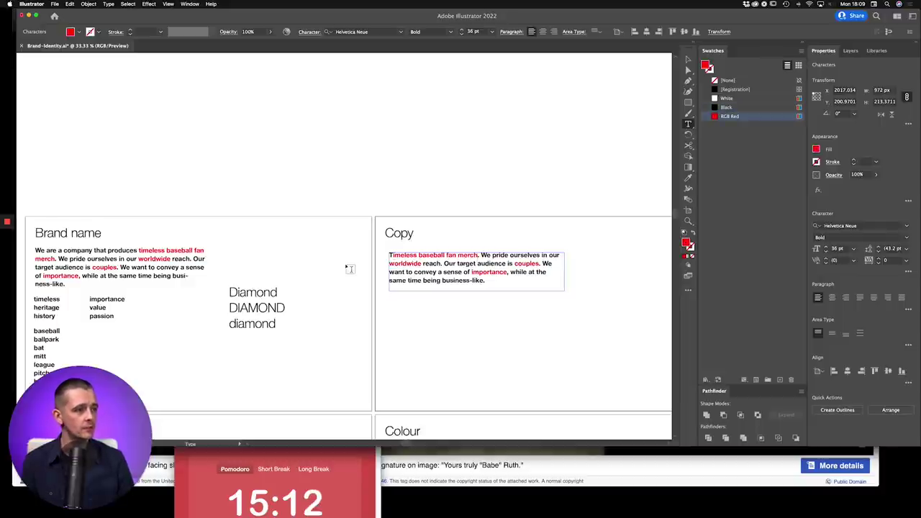
Remove the full stop after "merch", separate the remaining sentences with blank lines, and extend the text frame downward.
key(Right)
key(BackSpace)
key(Return)
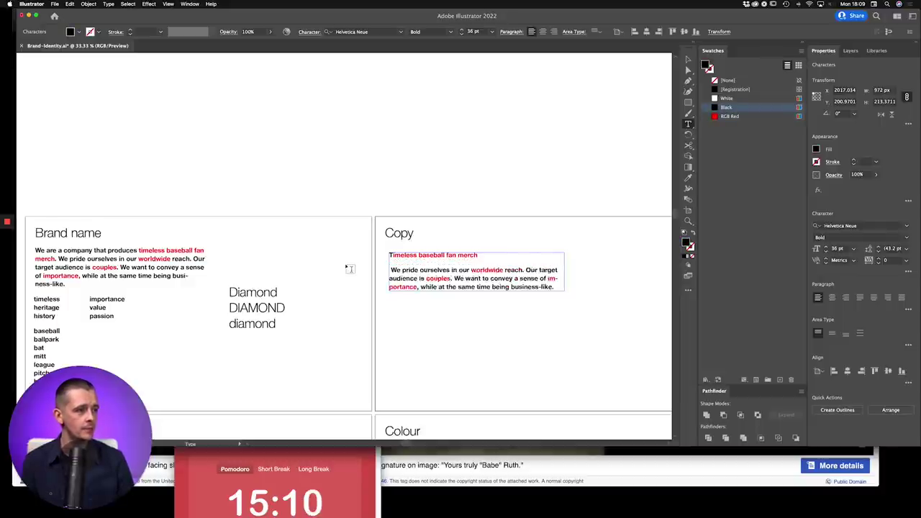
key(Return)
click(687, 61)
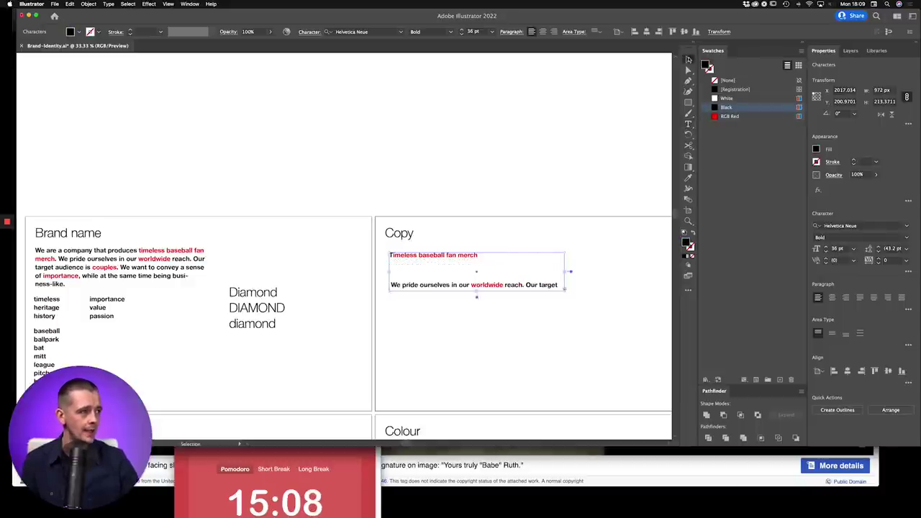
drag(477, 293, 477, 396)
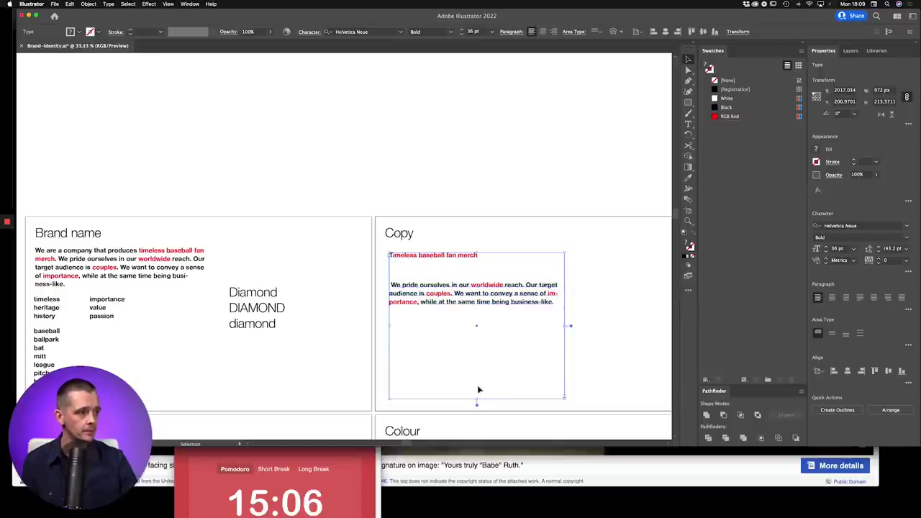
Extend the Copy tagline to read "Timeless baseball fan merch. Delivered worldwide.".
double_click(476, 255)
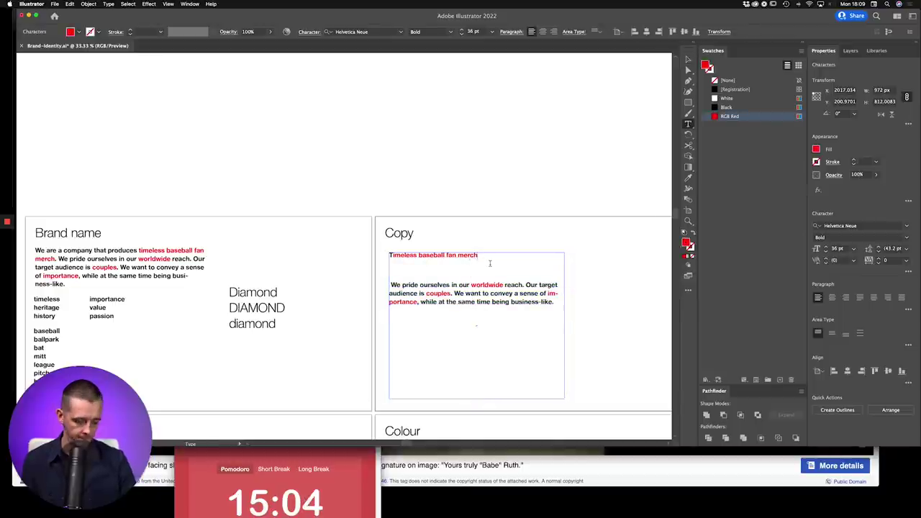
text(. Dei)
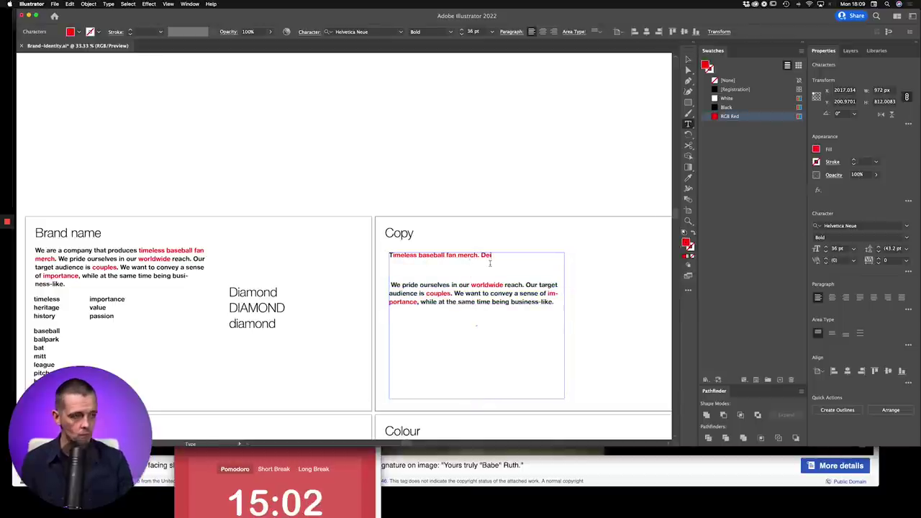
key(BackSpace)
text(liver)
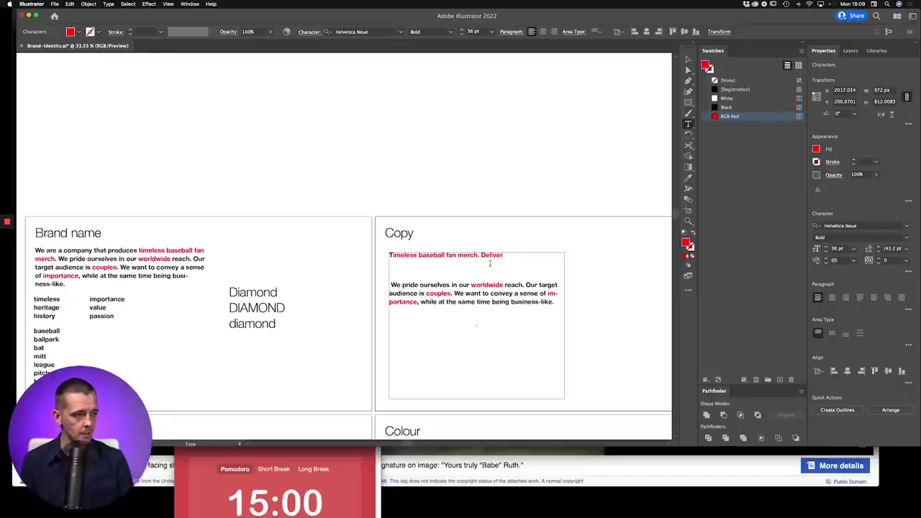
text(ed worldwi)
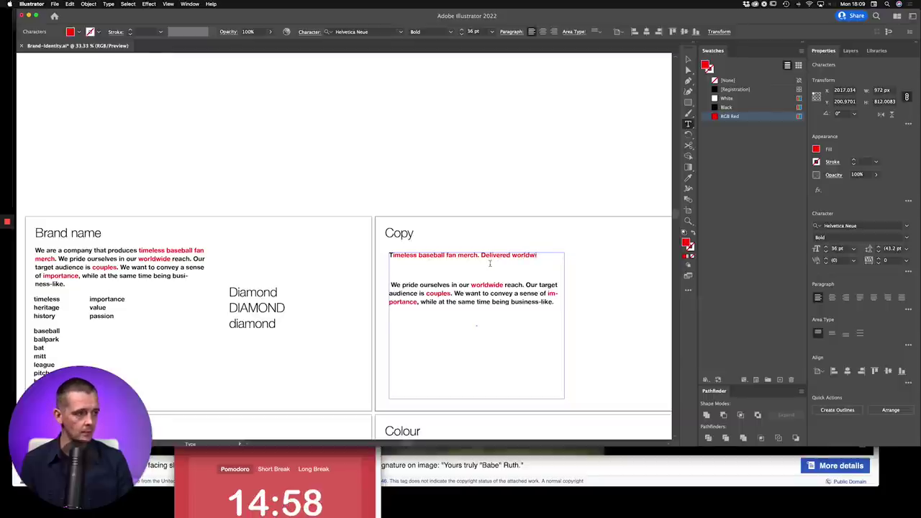
text(de.)
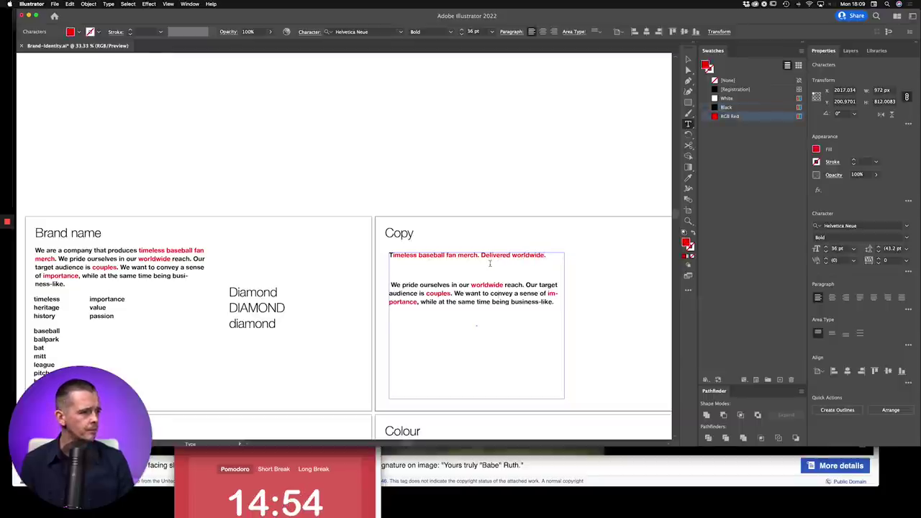
Delete the leftover brand description sentences below the tagline.
key(Down)
key(Up)
key(Down)
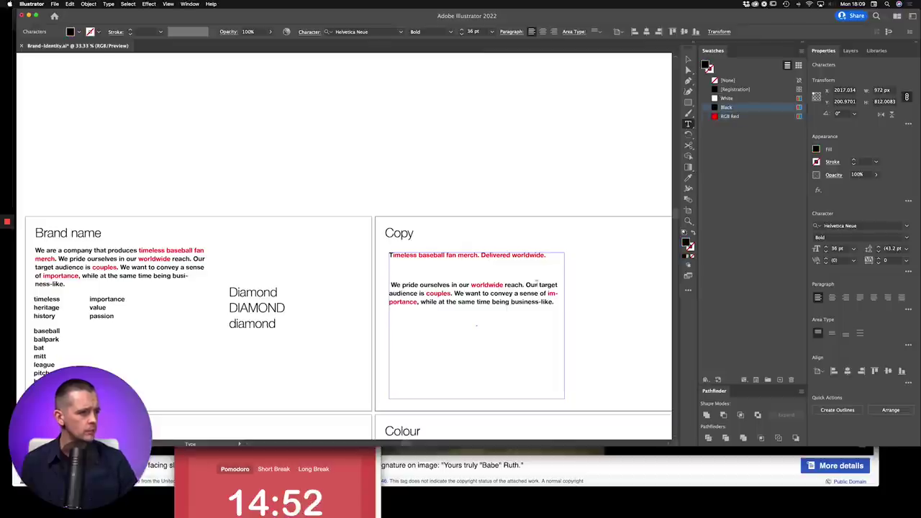
drag(466, 283, 474, 337)
click(540, 255)
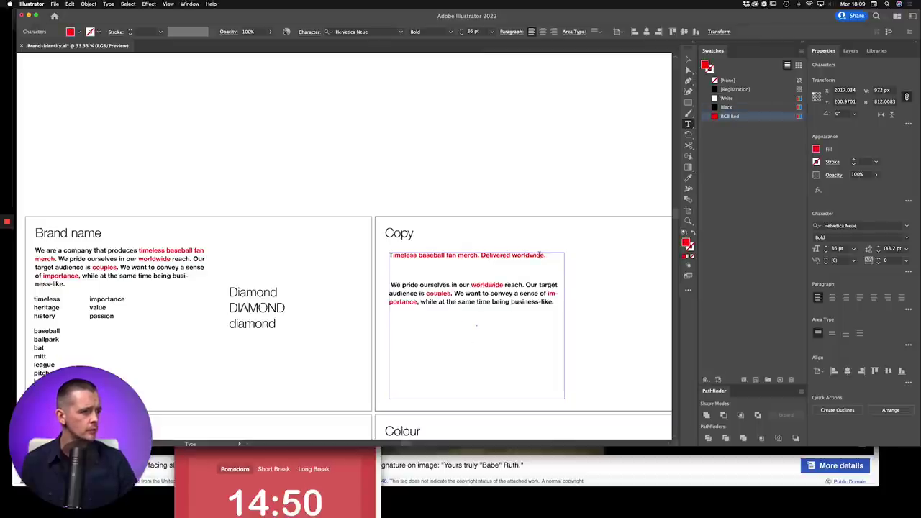
drag(545, 254, 574, 362)
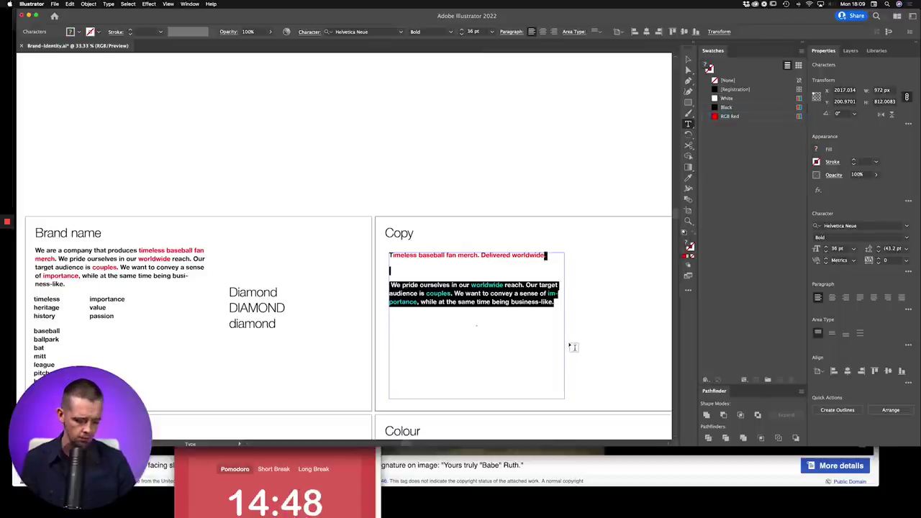
key(BackSpace)
Colour the tagline black and shrink its text frame to a single line placed lower on the Copy artboard.
click(690, 59)
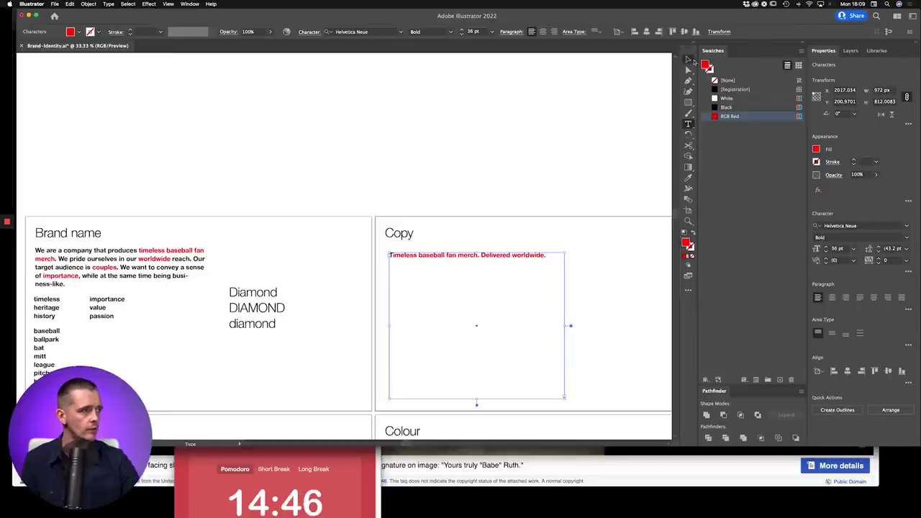
click(727, 107)
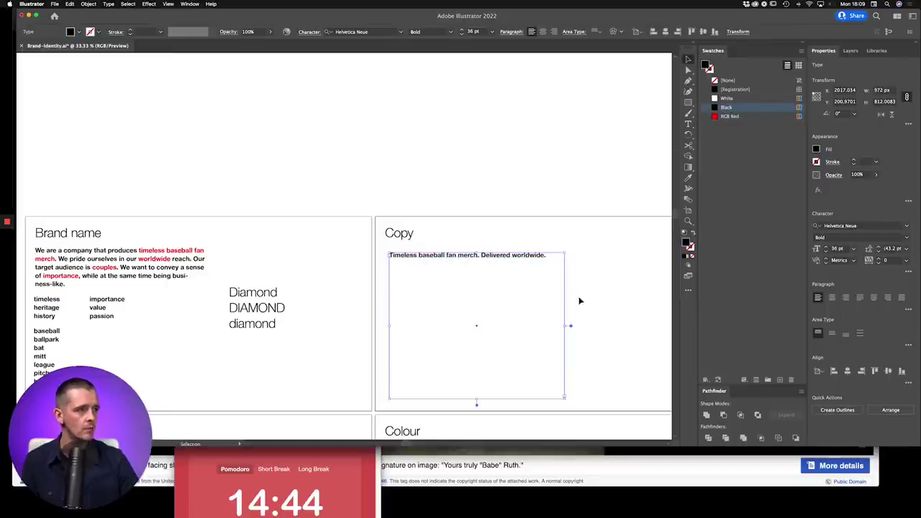
drag(478, 402, 459, 305)
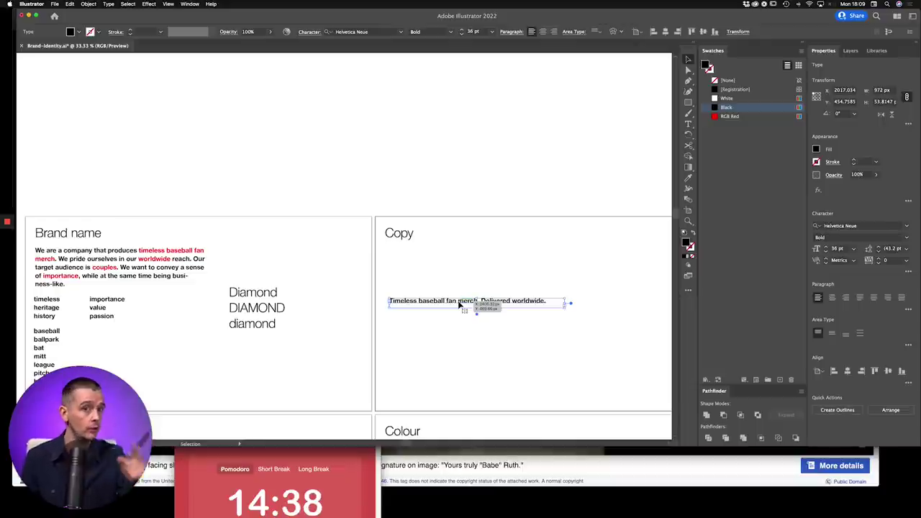
click(433, 360)
Duplicate the three Diamond name variants onto the Copy artboard, directly above the tagline and aligned with its start.
click(276, 325)
drag(264, 315, 424, 279)
click(483, 284)
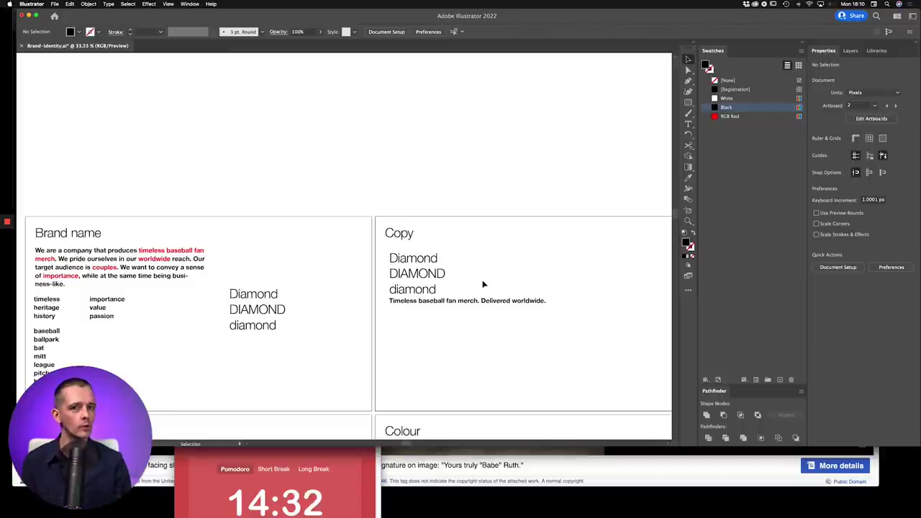
drag(406, 348, 616, 232)
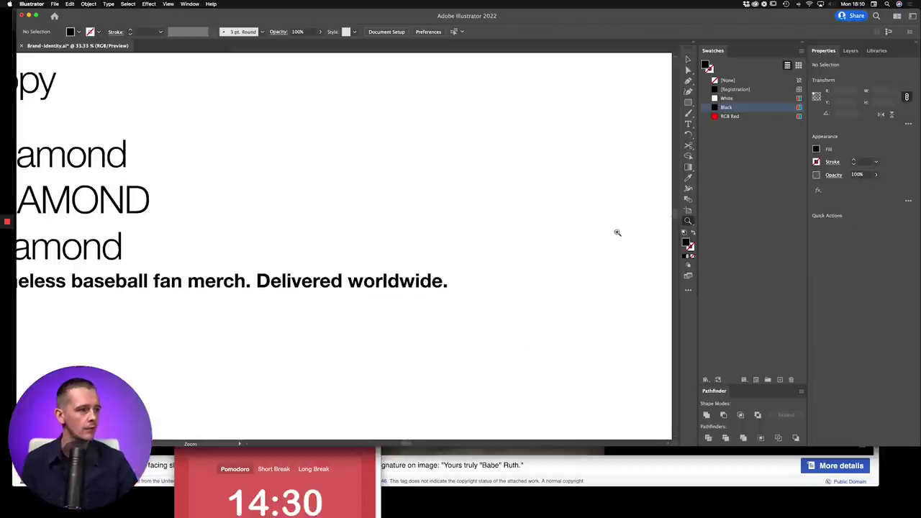
Move the tagline lower on the Copy artboard, leaving a clear gap beneath the three Diamond name variants.
drag(282, 355, 451, 351)
scroll(370, 372, down, 3)
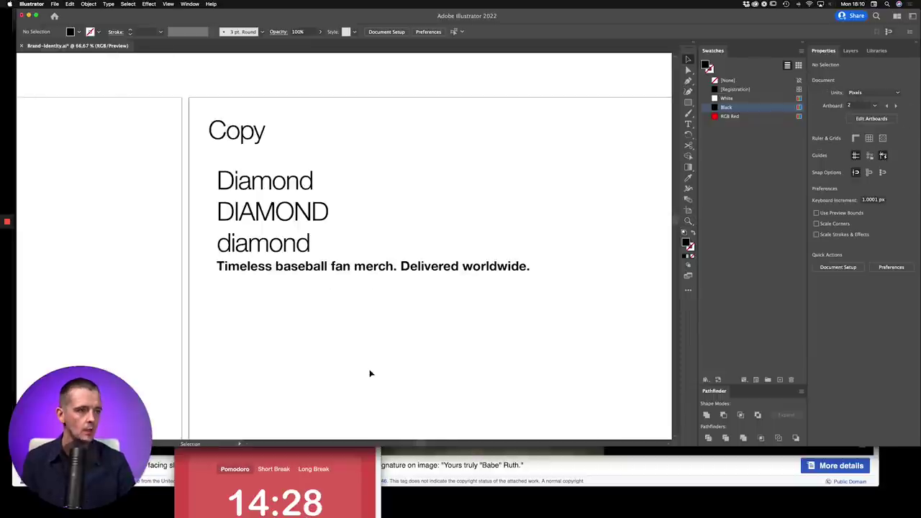
scroll(413, 306, right, 2)
drag(382, 296, 382, 337)
click(418, 358)
drag(243, 220, 244, 223)
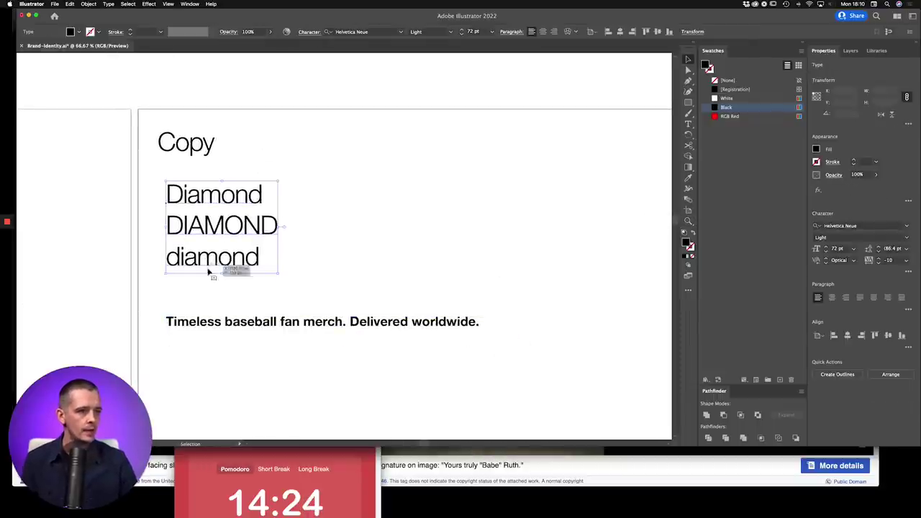
Duplicate the three name variants together with the tagline from the Copy artboard onto the Sketching artboard.
drag(226, 369, 316, 253)
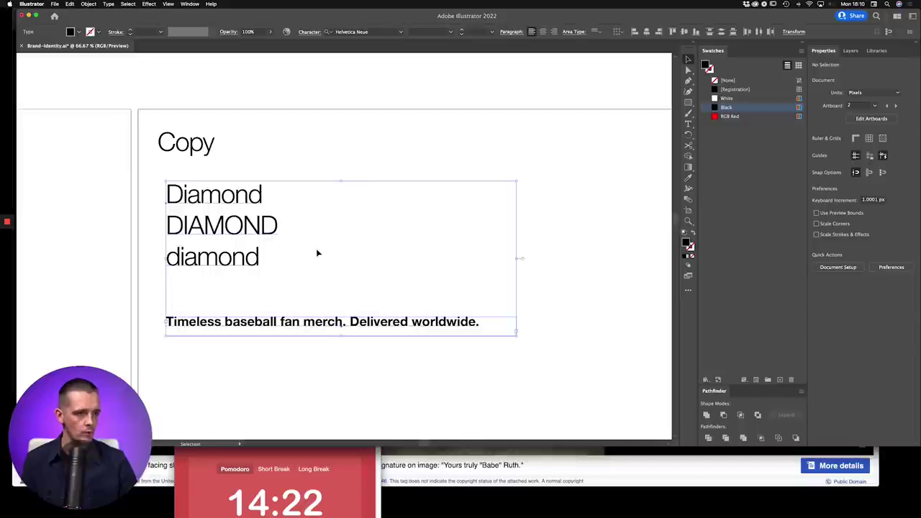
key(super+minus)
mouse_move(579, 199)
mouse_down()
mouse_move(194, 223)
mouse_move(529, 392)
mouse_move(549, 393)
mouse_up()
key(z)
key(v)
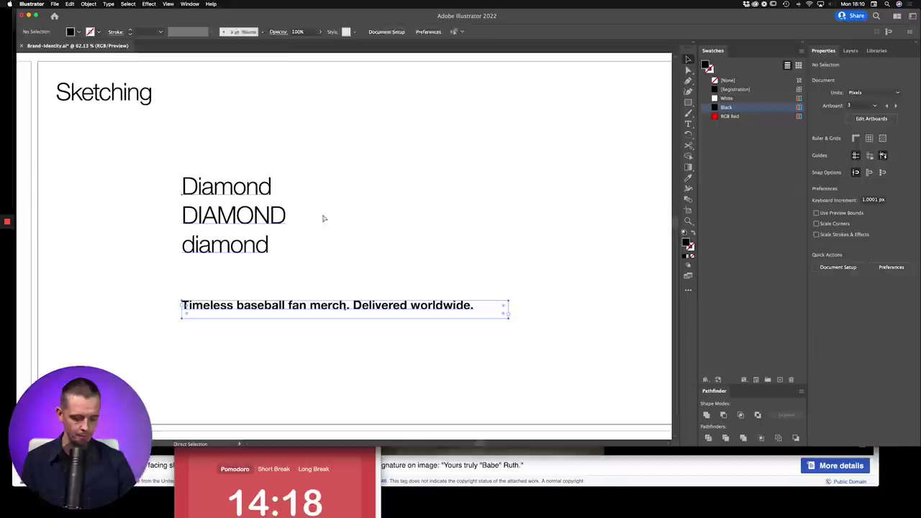
Move the copied names and tagline up beside the Sketching heading.
click(302, 256)
click(347, 217)
right_click(404, 221)
click(344, 213)
right_click(339, 215)
click(388, 175)
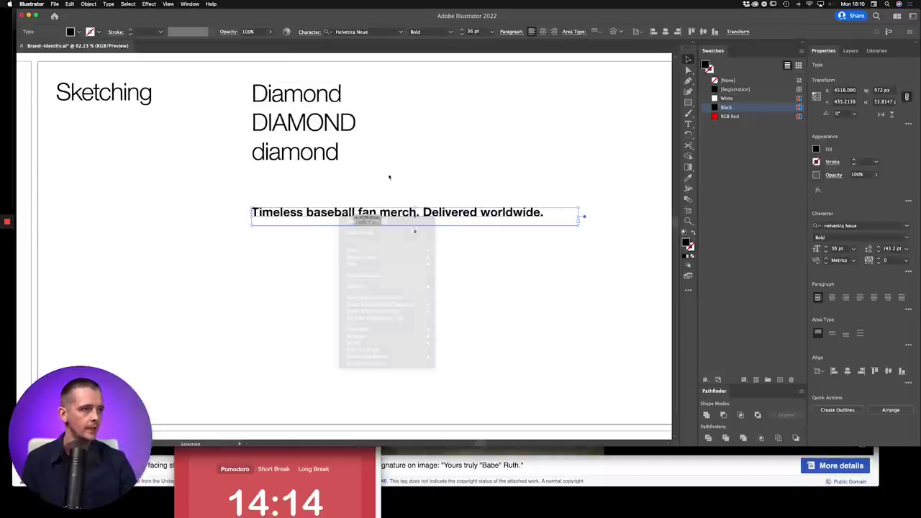
Move the tagline up on the Sketching artboard so it sits directly beneath the lowercase diamond name.
right_click(462, 166)
click(639, 101)
click(641, 99)
drag(473, 212, 471, 181)
click(603, 147)
Sketch two diamond shapes with the Paintbrush beneath the Sketching heading, the first with a horizontal line across its middle.
click(689, 114)
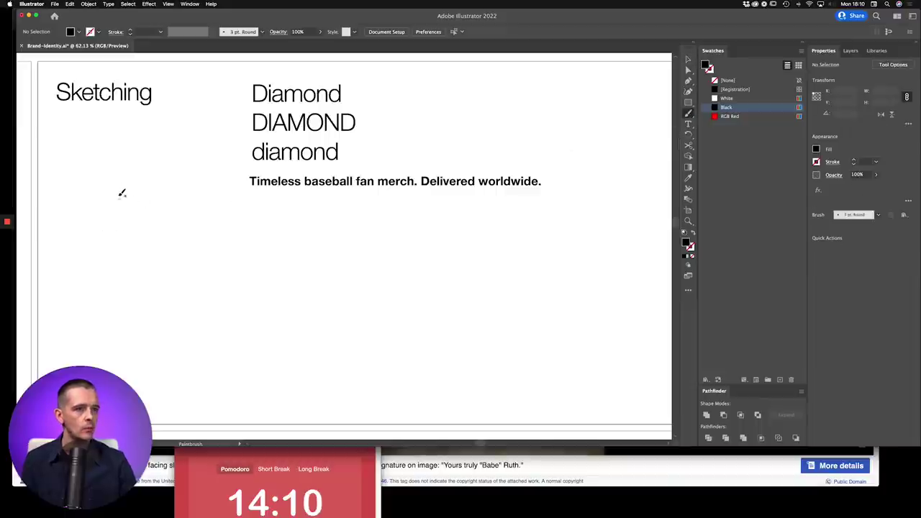
mouse_move(95, 173)
mouse_down()
mouse_move(85, 192)
mouse_move(98, 230)
mouse_move(117, 208)
mouse_move(96, 173)
mouse_up()
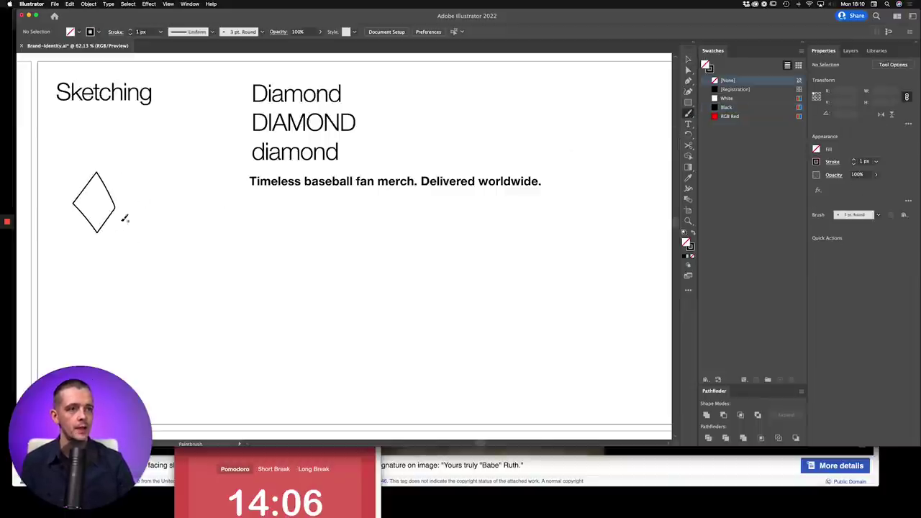
mouse_move(74, 205)
mouse_down()
mouse_move(162, 204)
mouse_move(191, 230)
mouse_move(199, 202)
mouse_move(180, 180)
mouse_up()
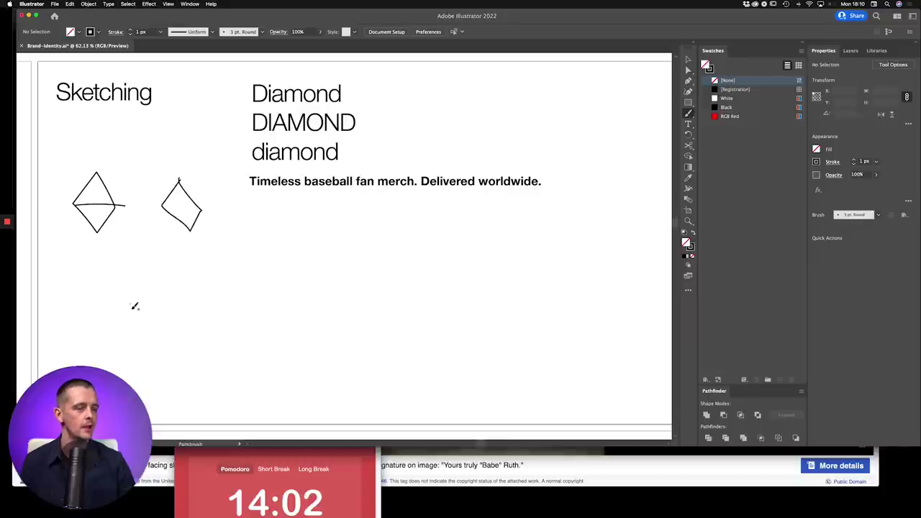
Sketch a playing card with small diamonds in two opposite corners and a fan-shaped baseball field beside it.
mouse_move(146, 272)
mouse_down()
mouse_move(119, 277)
mouse_move(121, 337)
mouse_move(167, 307)
mouse_move(124, 280)
mouse_up()
drag(157, 318, 156, 322)
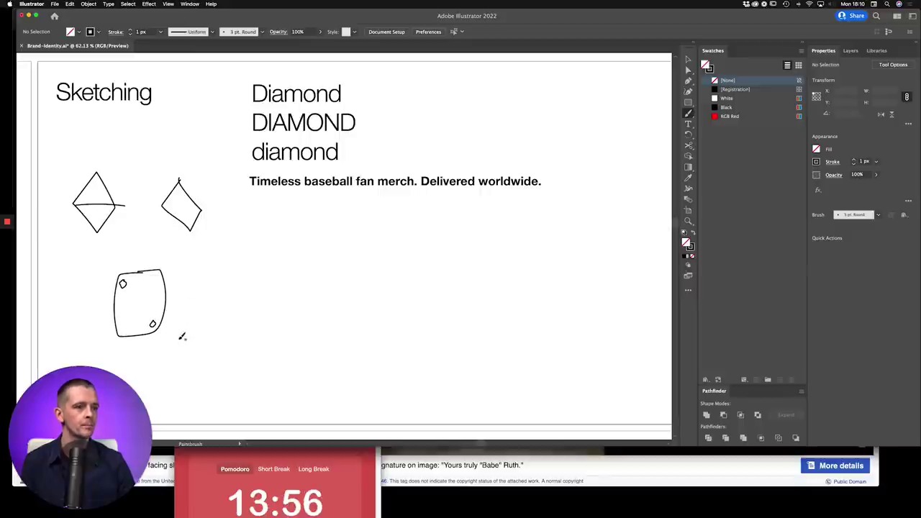
mouse_move(242, 327)
mouse_down()
mouse_move(209, 289)
mouse_move(291, 282)
mouse_move(245, 326)
mouse_move(253, 320)
mouse_move(242, 300)
mouse_up()
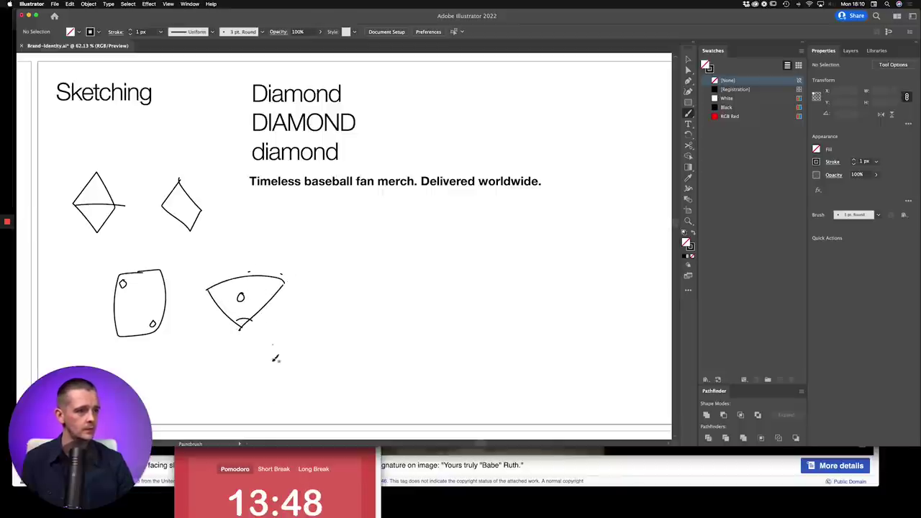
Switch to Safari and search Google Images for "baseball diamond" as sketching reference.
key(super+Tab)
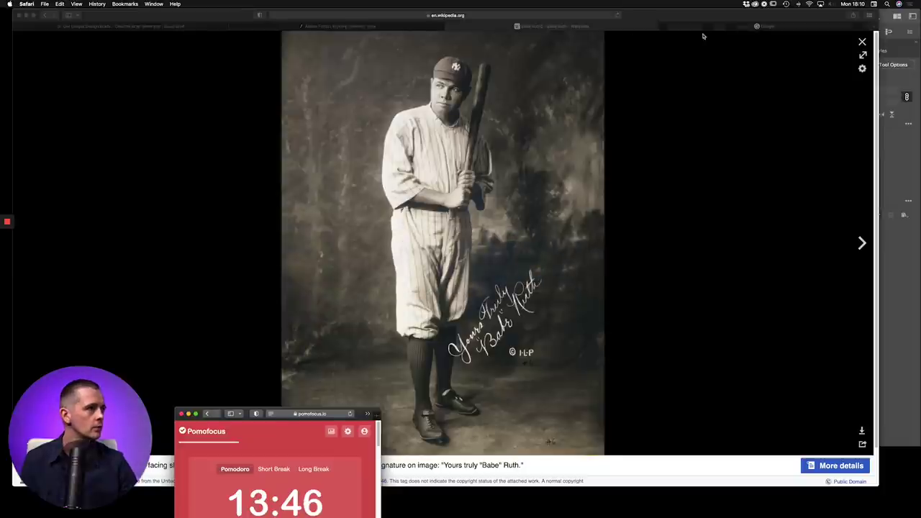
key(super+t)
text(base)
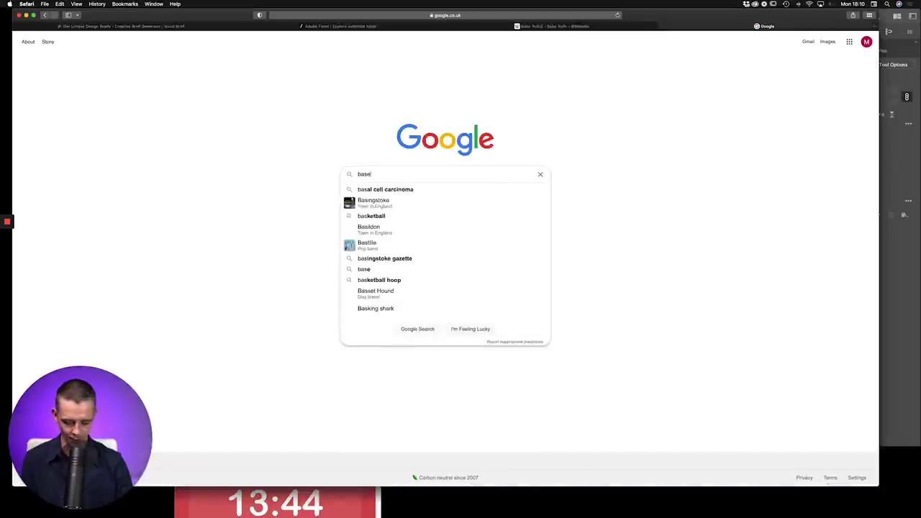
text(ball diam)
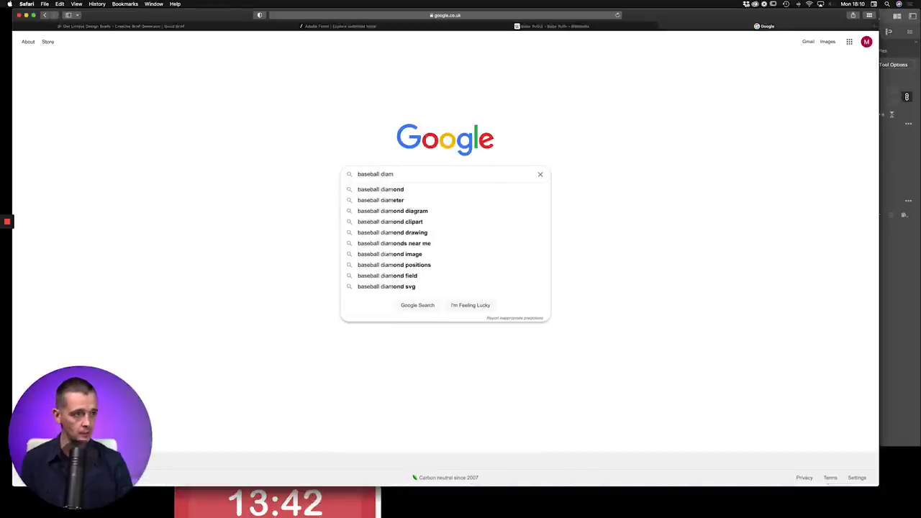
key(Up)
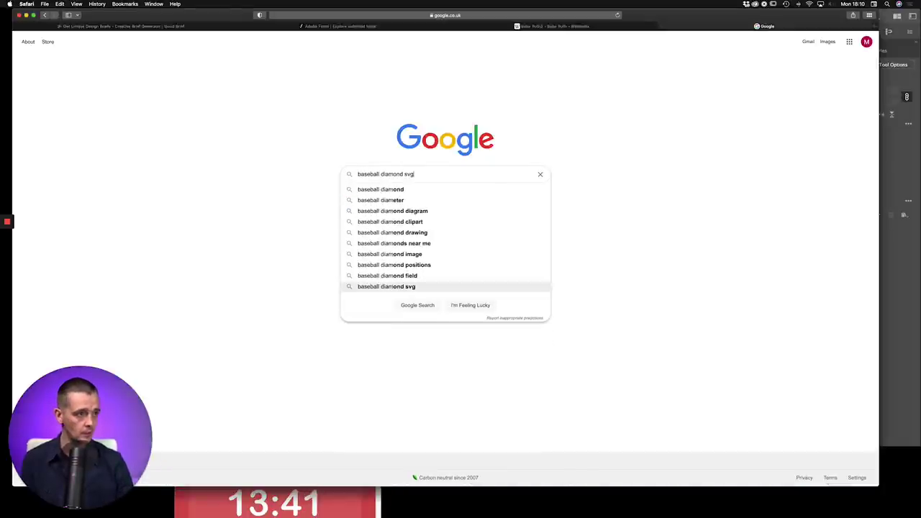
click(407, 189)
click(105, 75)
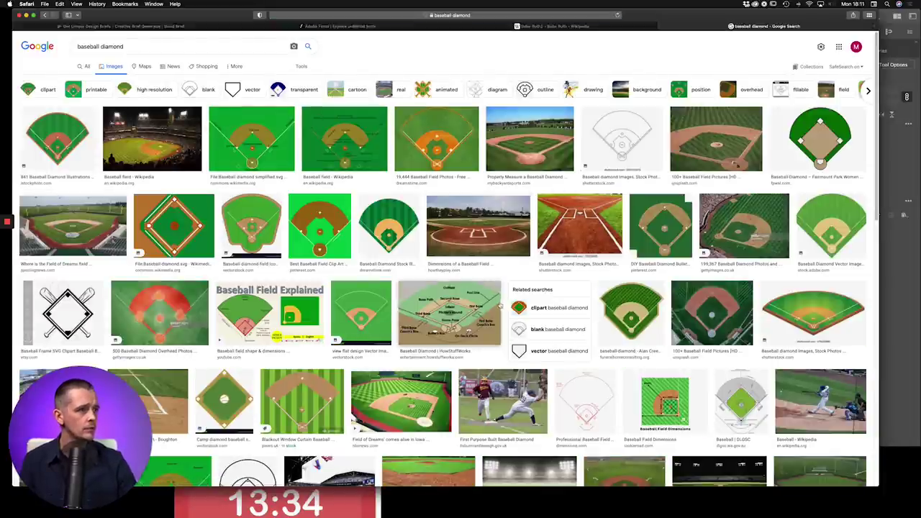
Return to Illustrator and paint the infield diamond's edges inside the baseball field sketch, checking them against the Safari reference images.
key(super+Tab)
key(super+Tab)
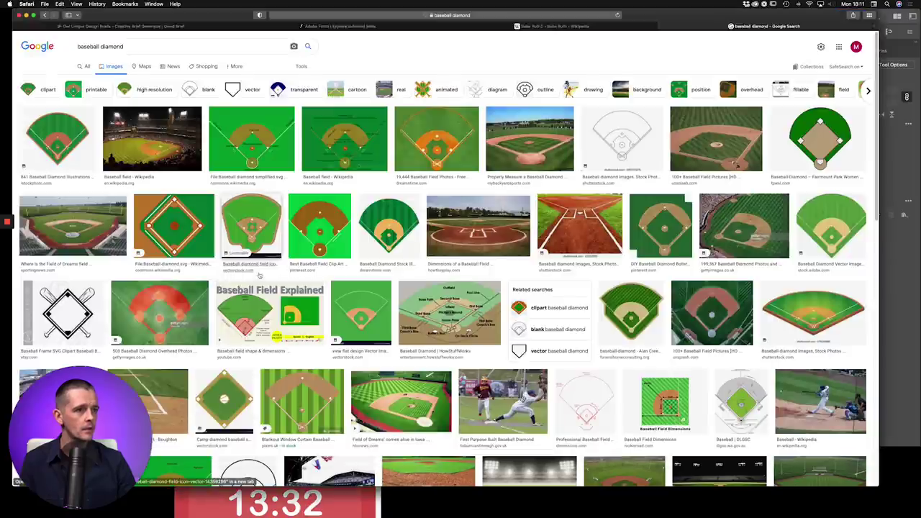
key(super+Tab)
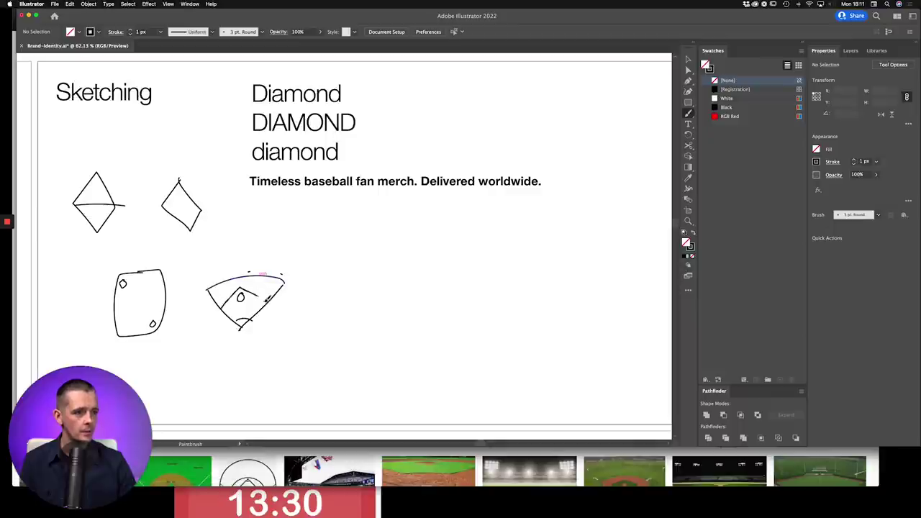
key(super+Tab)
key(super+Tab)
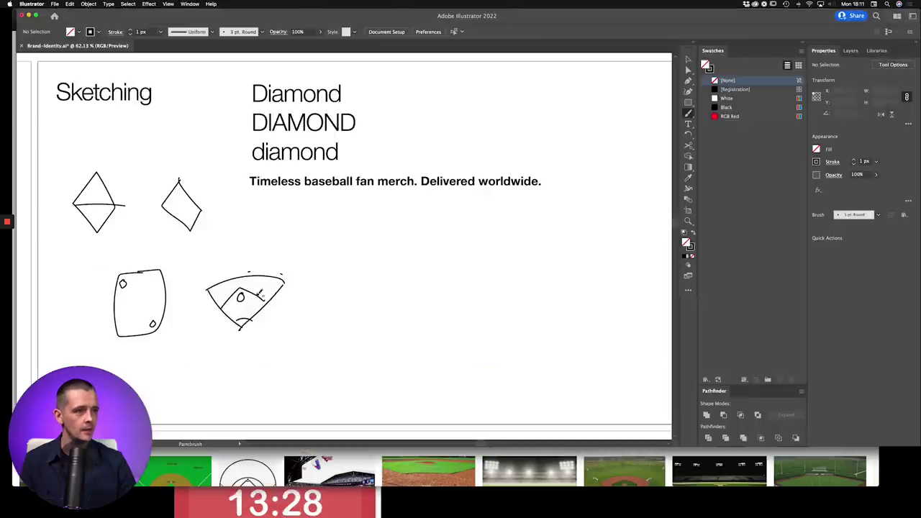
key(super+Tab)
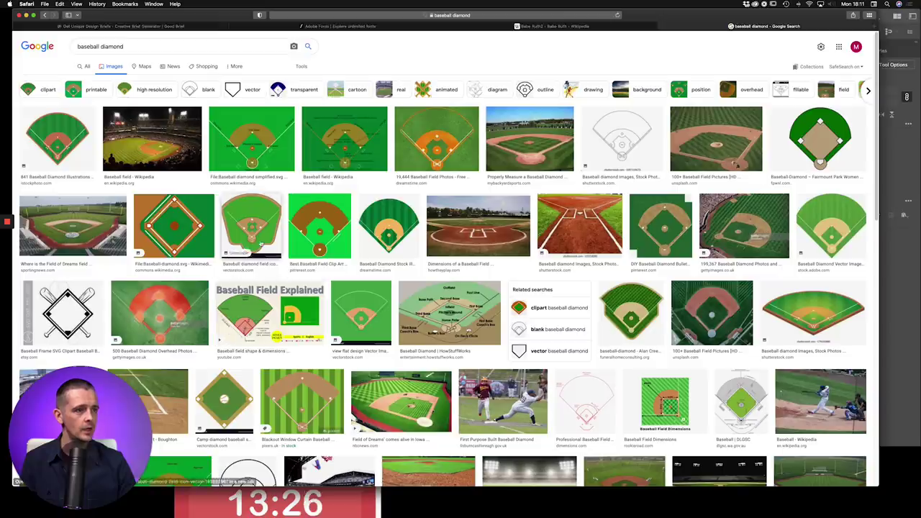
Extend the two foul lines outward beyond the field sketch in Illustrator and draw a circle around home plate.
key(super+Tab)
drag(237, 319, 181, 246)
drag(260, 304, 320, 234)
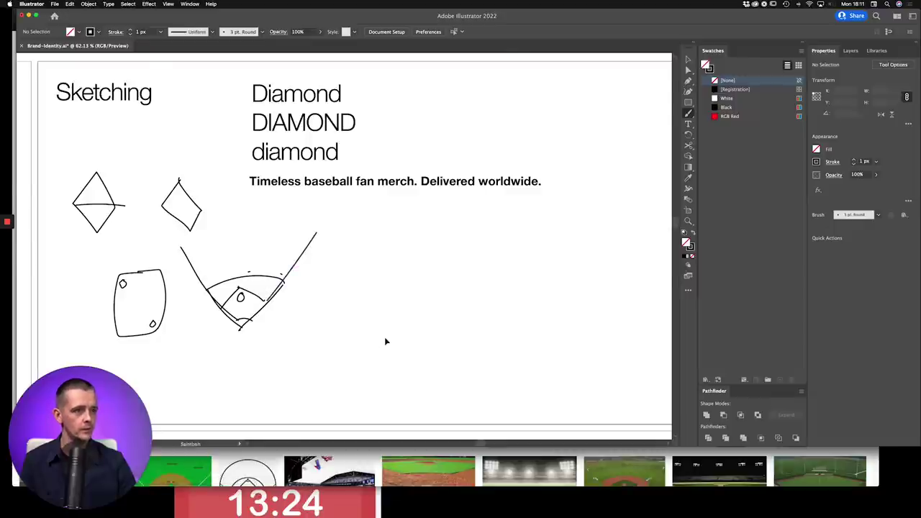
key(super+Tab)
key(super+Tab)
mouse_move(249, 323)
mouse_down()
mouse_move(241, 335)
mouse_move(252, 322)
mouse_up()
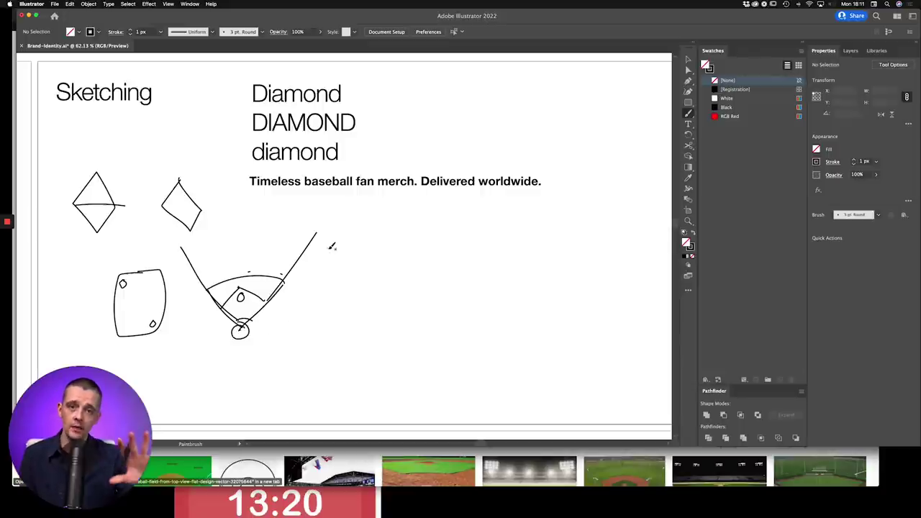
Duplicate the three Diamond name variants into the empty area beside the baseball field sketch.
key(v)
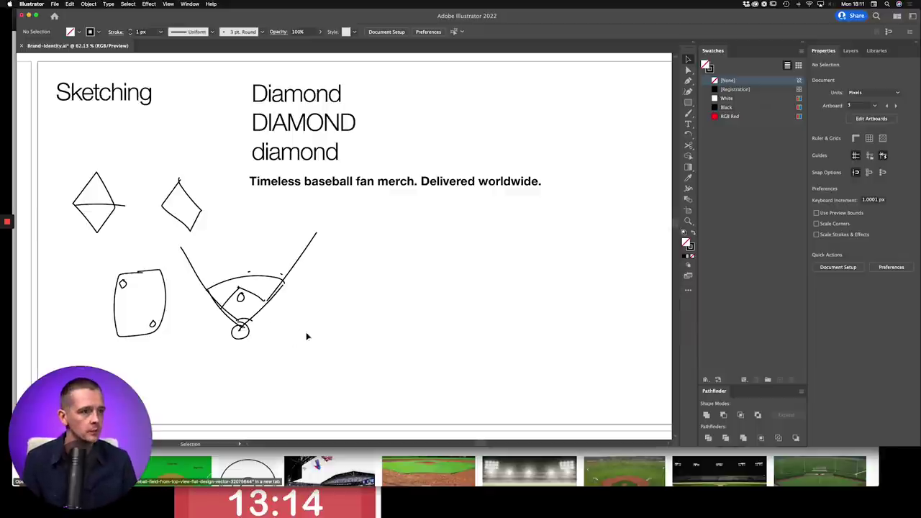
click(301, 127)
drag(301, 127, 452, 296)
Delete the lowercase and title-case lines from the duplicated text, keeping only the uppercase DIAMOND.
double_click(429, 303)
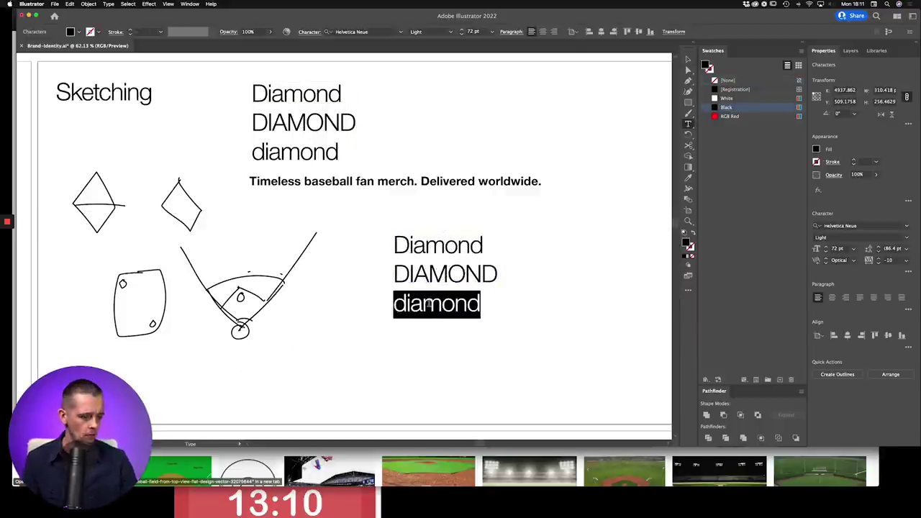
key(BackSpace)
key(BackSpace)
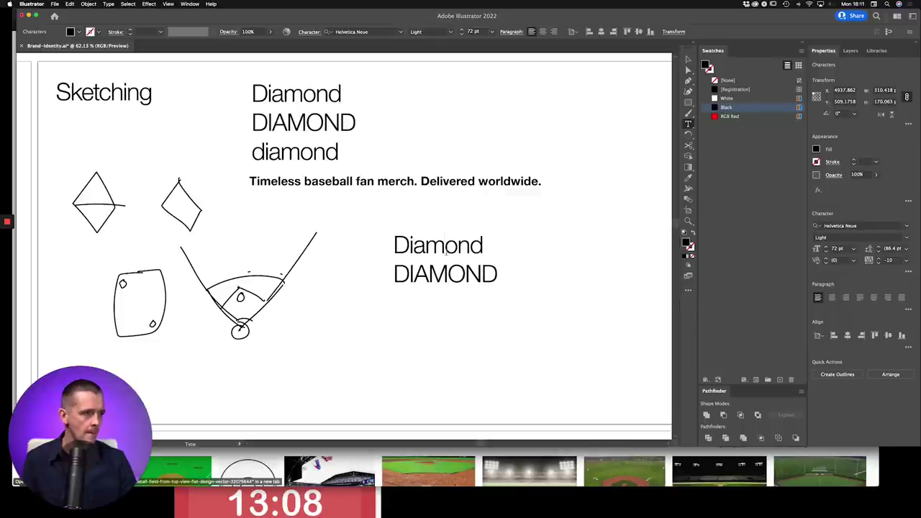
triple_click(447, 251)
key(BackSpace)
click(688, 61)
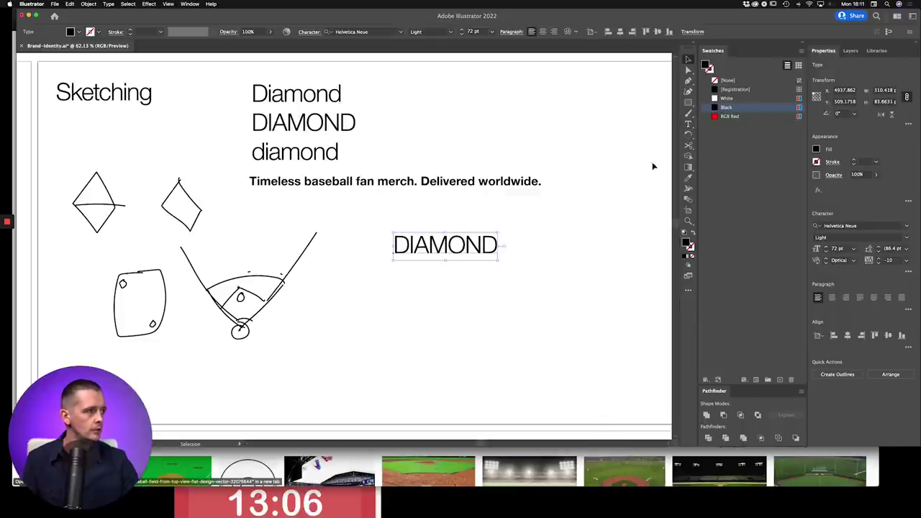
Paint a V shape beneath the letter A of the DIAMOND wordmark to form a diamond with it.
key(z)
drag(383, 306, 528, 225)
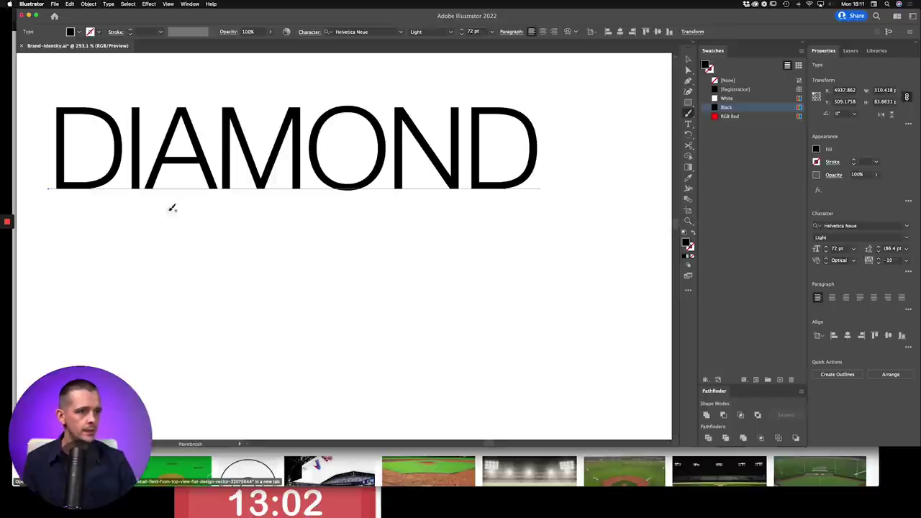
mouse_move(151, 195)
mouse_down()
mouse_move(189, 257)
mouse_move(223, 196)
mouse_up()
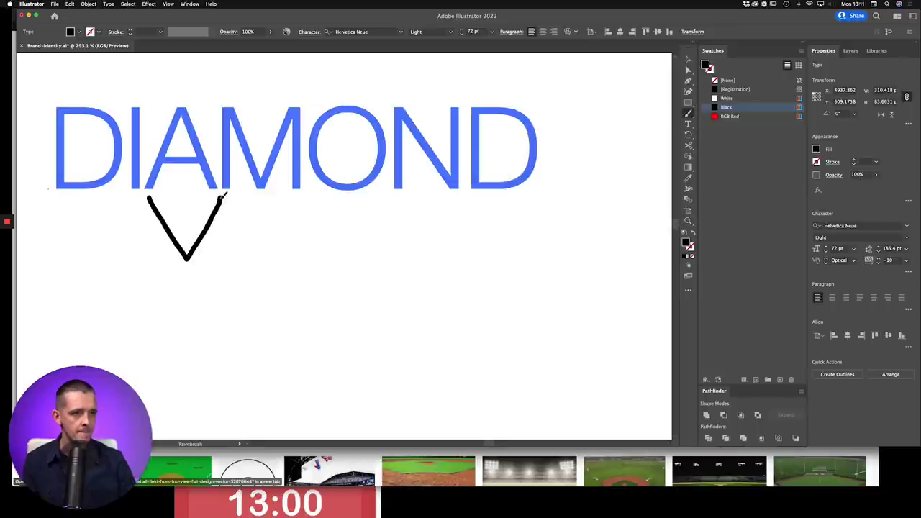
Reshape the V's second arm with the Direct Selection tool so its upper end lines up with the A's outer leg.
key(v)
click(218, 210)
key(a)
drag(221, 197, 215, 203)
drag(224, 213, 215, 212)
click(240, 257)
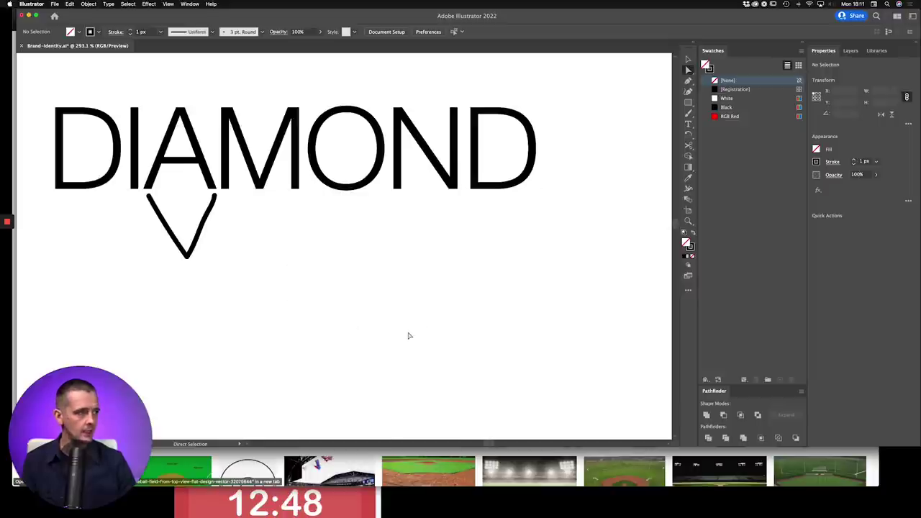
Duplicate the uppercase DIAMOND wordmark into the empty space below the version with the V.
key(b)
key(super+minus)
key(super+minus)
key(super+minus)
key(super+minus)
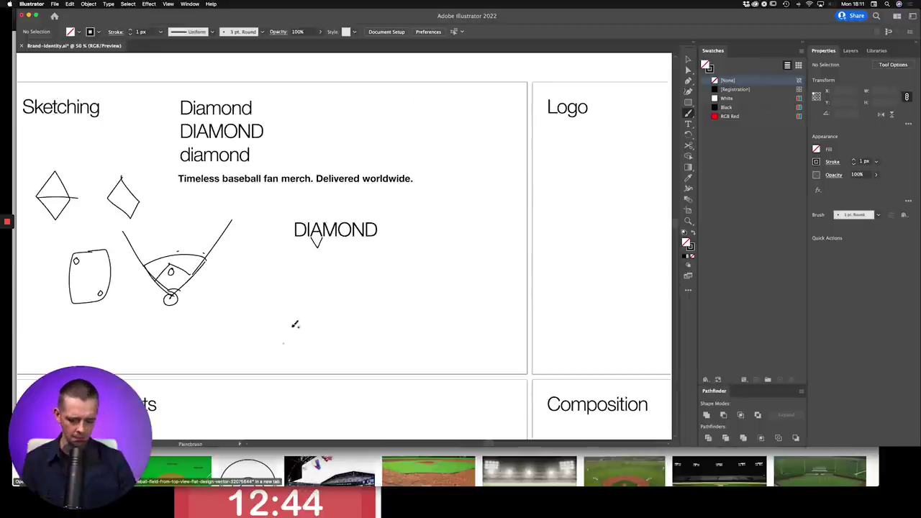
key(v)
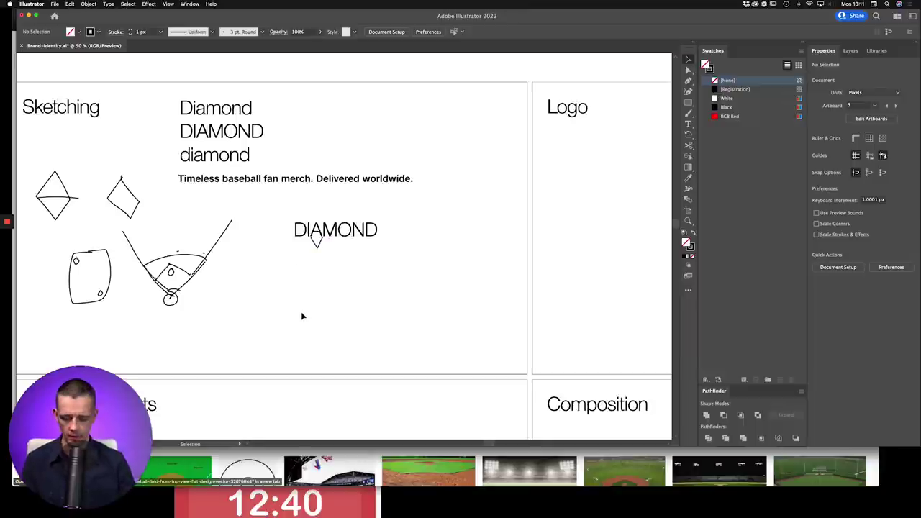
click(344, 234)
drag(338, 233, 439, 269)
click(369, 329)
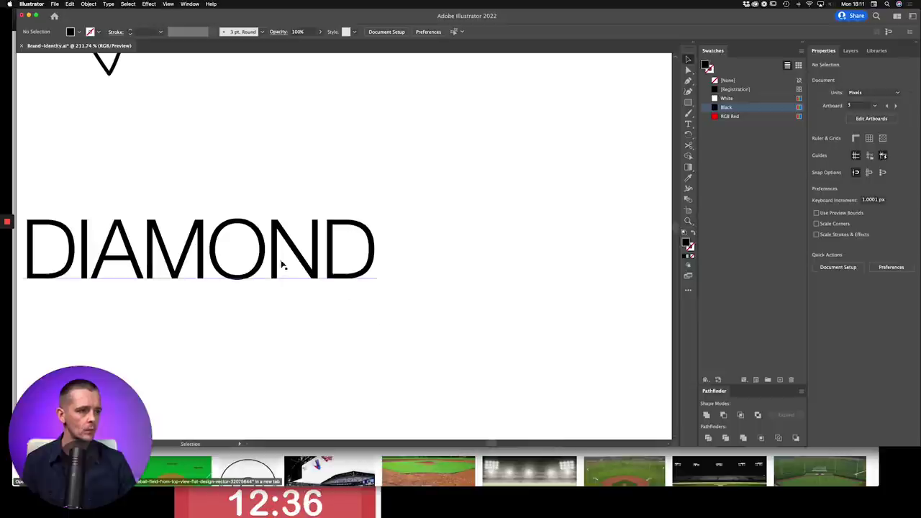
Set the tracking of the duplicated DIAMOND wordmark to 50.
scroll(282, 265, down, 3)
scroll(282, 265, left, 3)
click(344, 223)
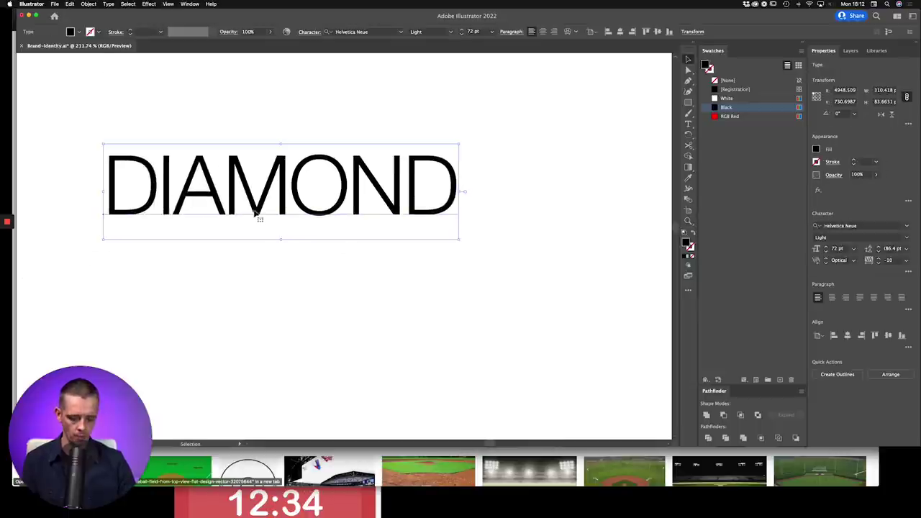
triple_click(257, 214)
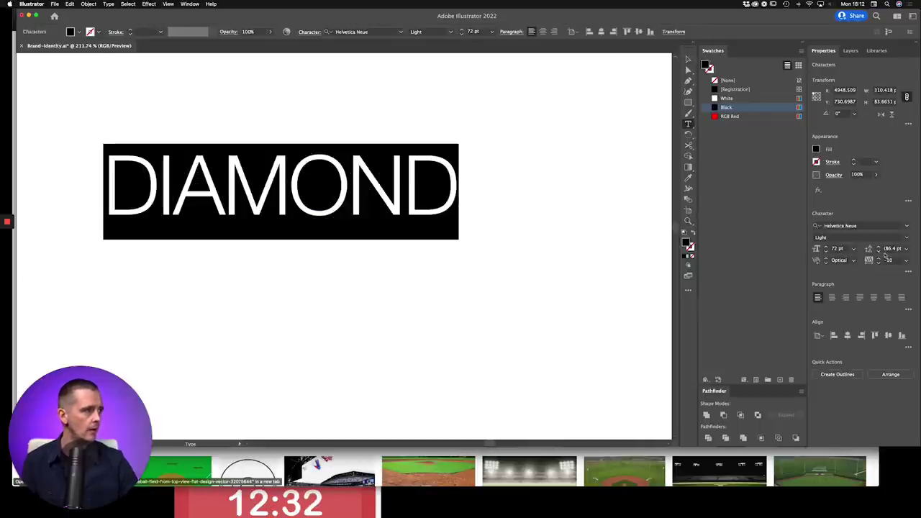
click(907, 261)
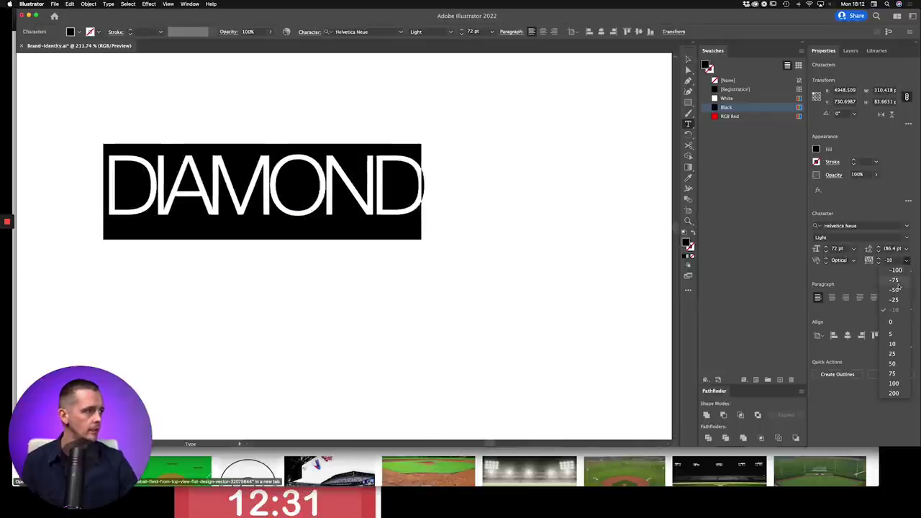
click(893, 365)
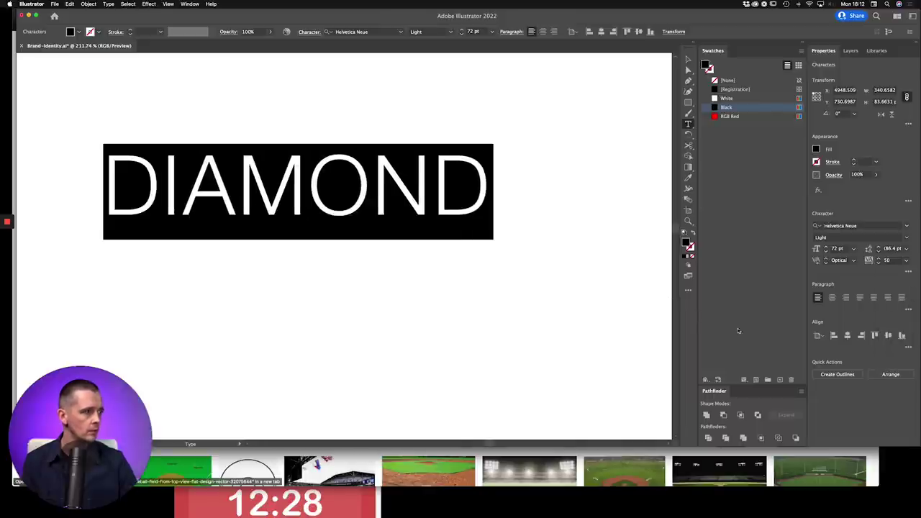
Convert the text of the duplicated DIAMOND wordmark to outlines.
click(687, 59)
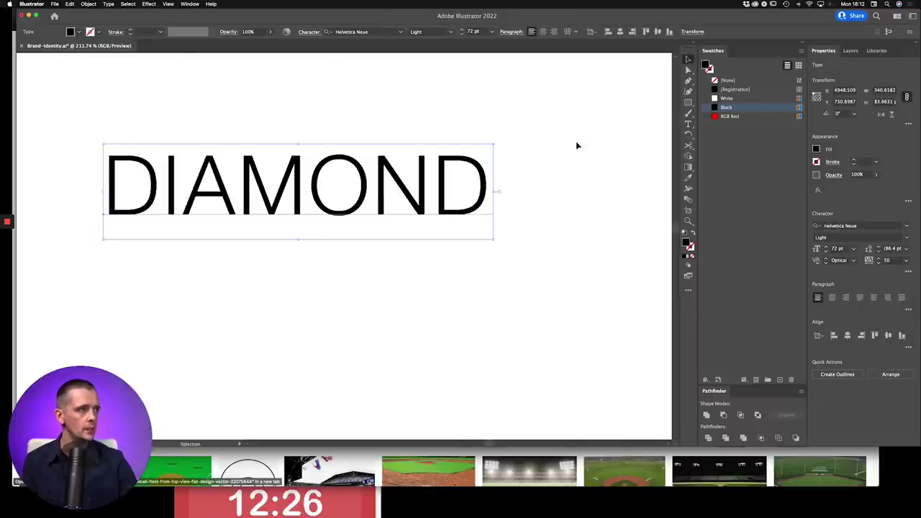
scroll(298, 223, down, 2)
click(298, 243)
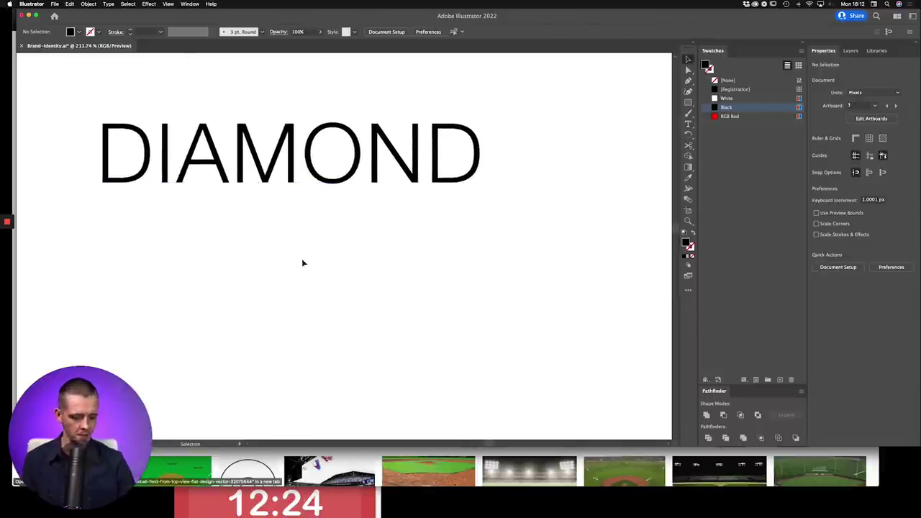
click(371, 169)
key(super+shift+o)
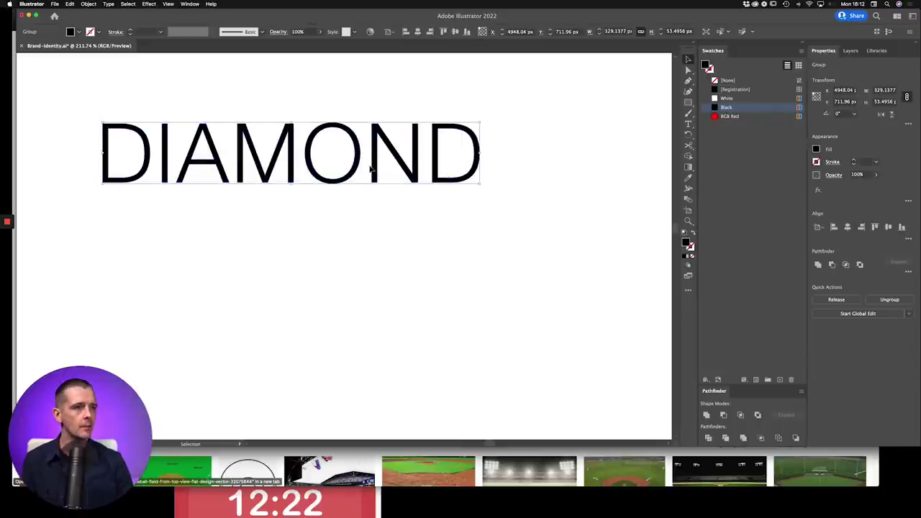
key(super+8)
Delete the letter A from the outlined DIAMOND wordmark.
click(193, 222)
key(a)
drag(175, 151, 226, 168)
key(Delete)
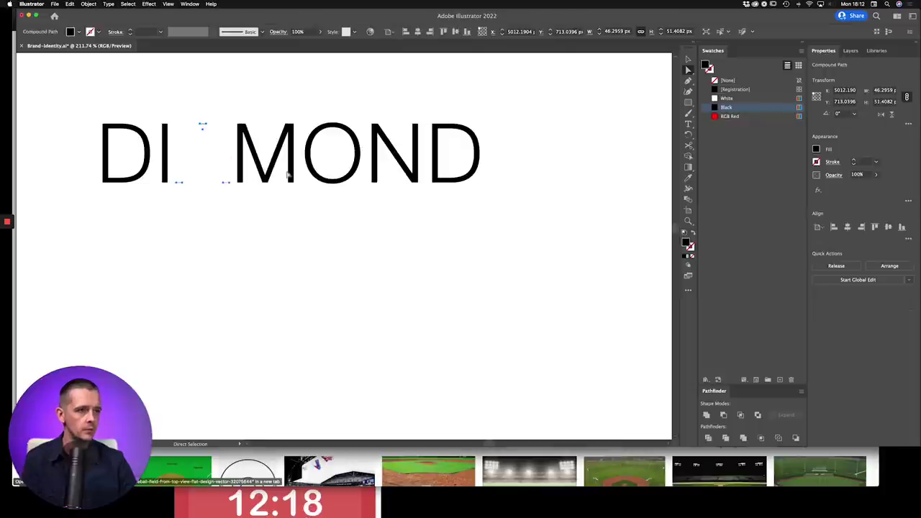
click(260, 213)
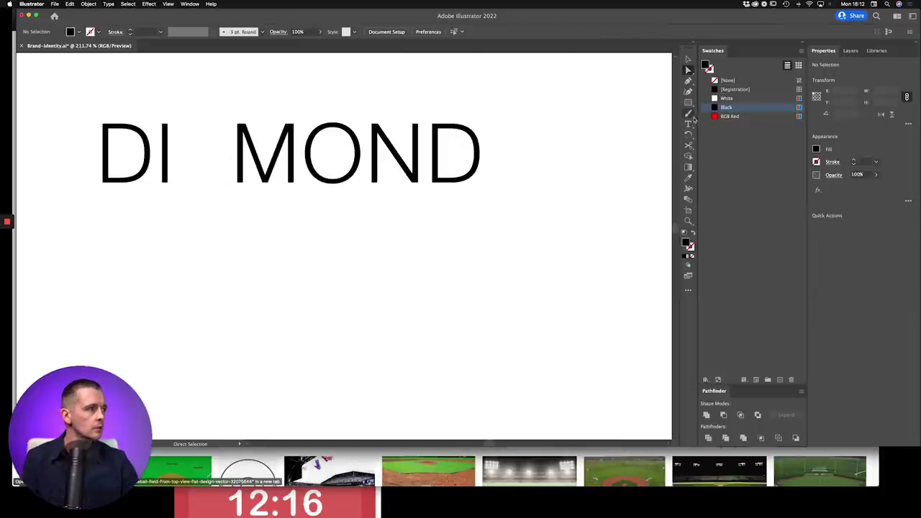
Show the grid and increase its number of subdivisions between the 108 px gridlines in the Guides & Grid preferences.
click(688, 81)
key(super+apostrophe)
key(p)
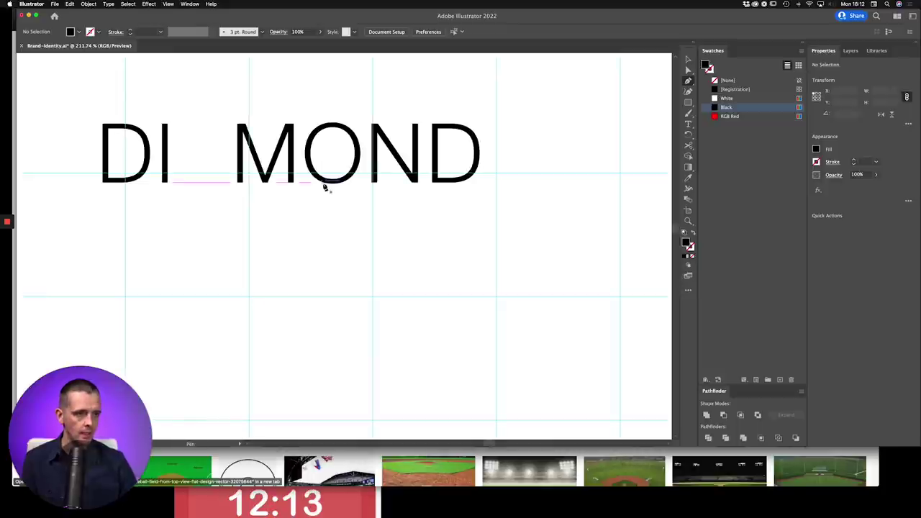
click(40, 4)
mouse_move(57, 26)
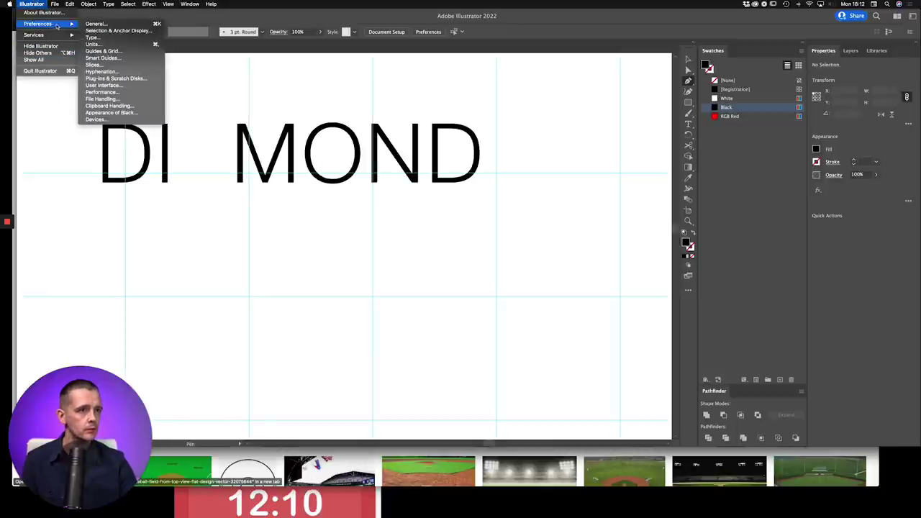
click(102, 51)
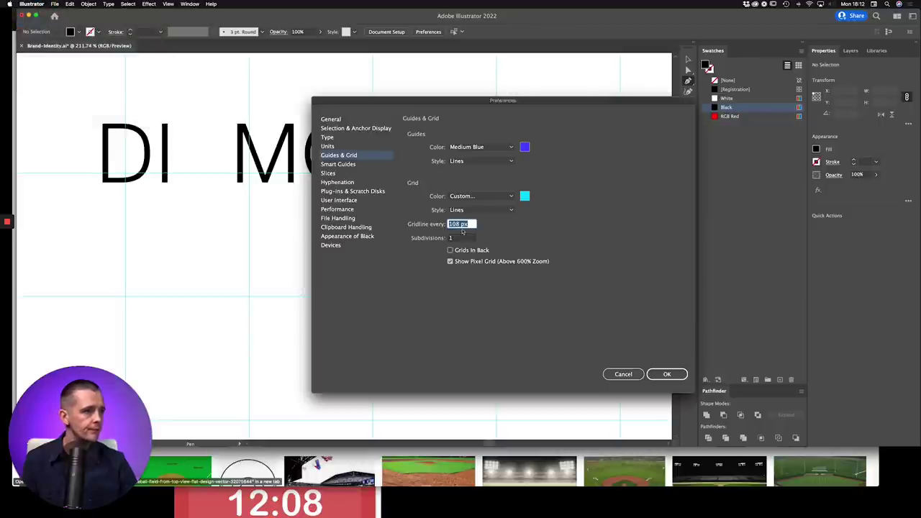
key(Tab)
click(667, 374)
key(p)
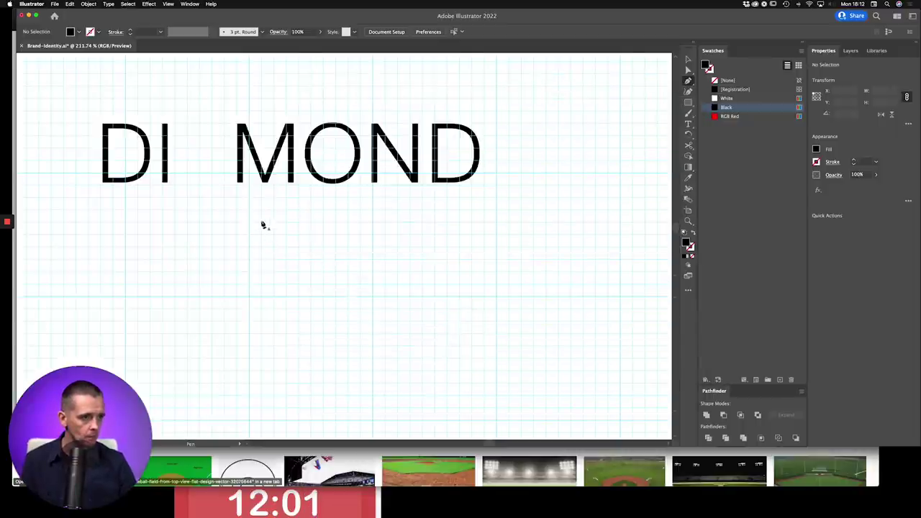
Draw an upside-down V about 65 px wide and 65 px high with the Pen tool below the wordmark, stroked without fill.
click(249, 297)
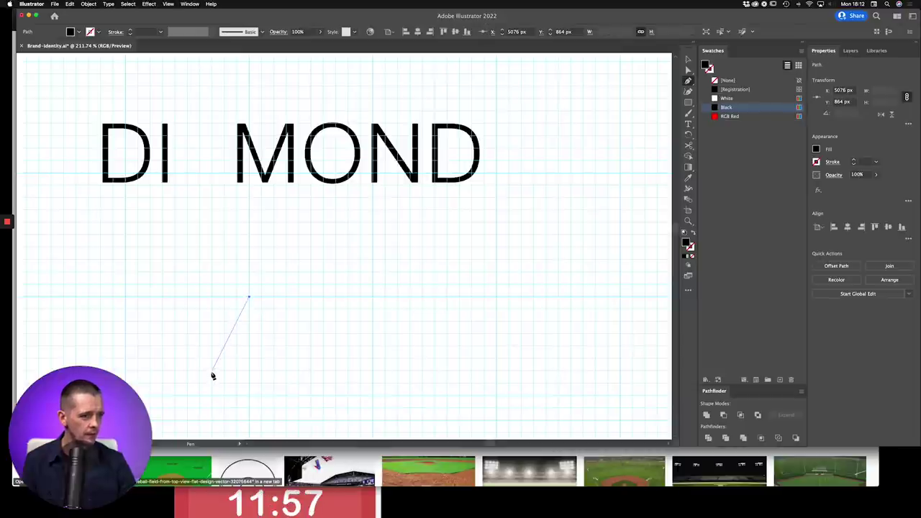
click(211, 371)
click(249, 297)
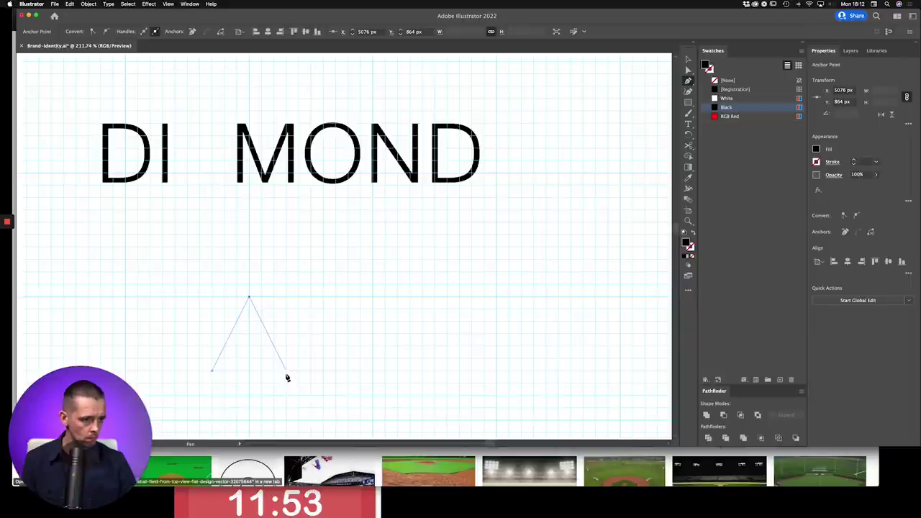
click(287, 372)
key(shift+x)
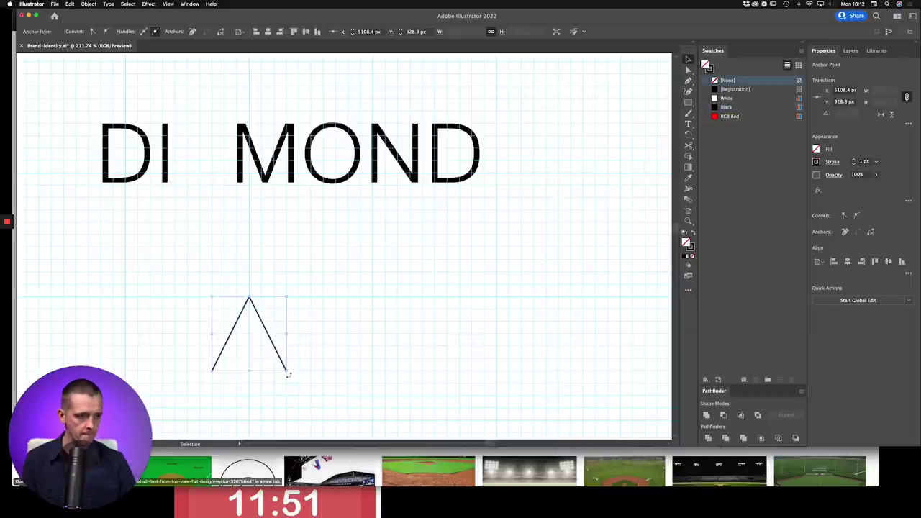
Duplicate the upside-down V, rotate the copy 180°, place it against the original's open end and join both into one diamond.
key(super+c)
key(super+v)
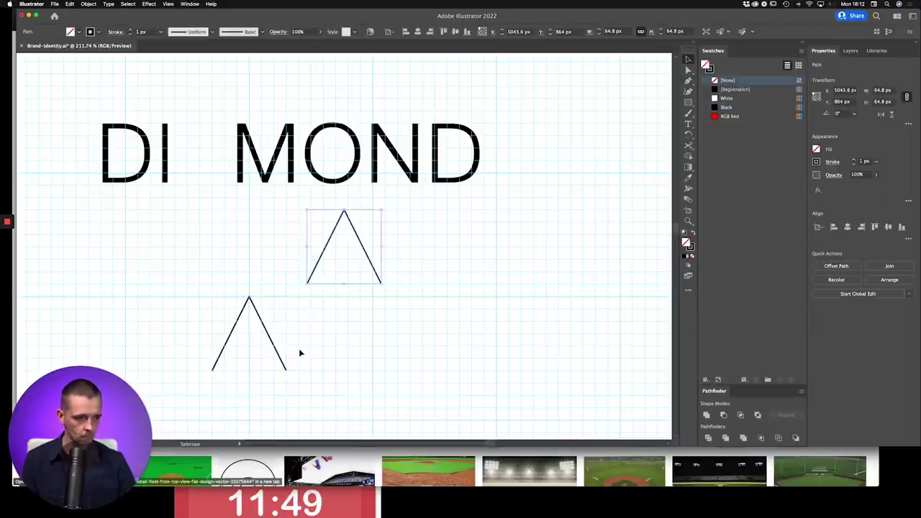
drag(383, 287, 272, 210)
drag(270, 411, 269, 411)
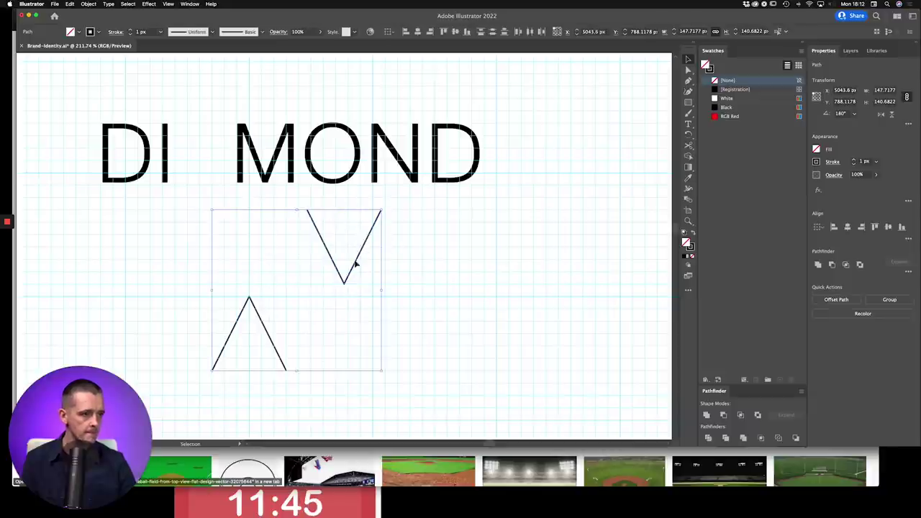
click(361, 260)
drag(357, 259, 242, 333)
key(super+j)
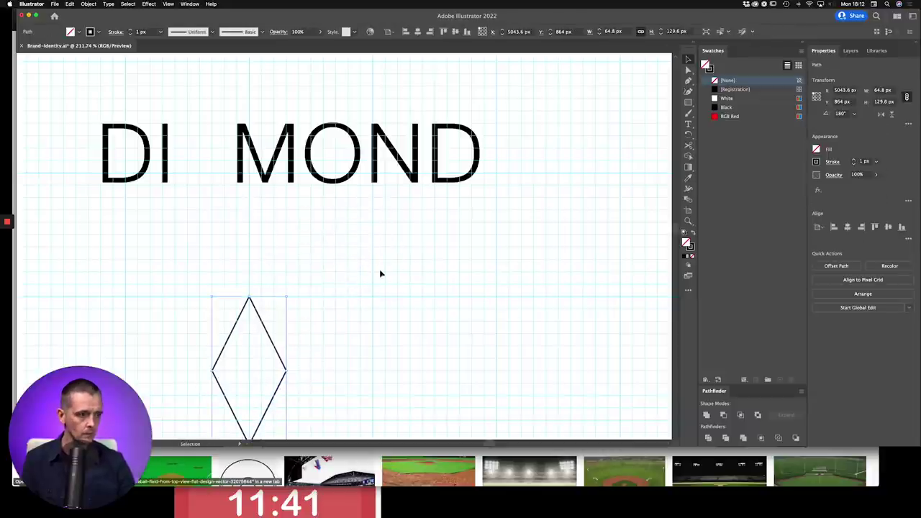
Move the diamond into the gap left by the A and resize it to about 43 px wide and 76 px high.
scroll(382, 267, down, 3)
key(v)
scroll(385, 191, up, 3)
drag(253, 333, 216, 123)
drag(234, 157, 215, 213)
scroll(286, 223, up, 3)
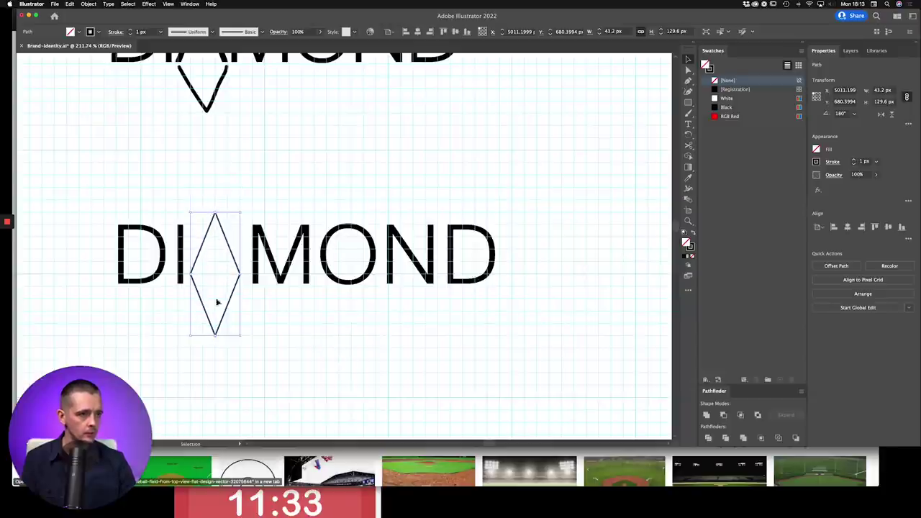
drag(215, 337, 216, 297)
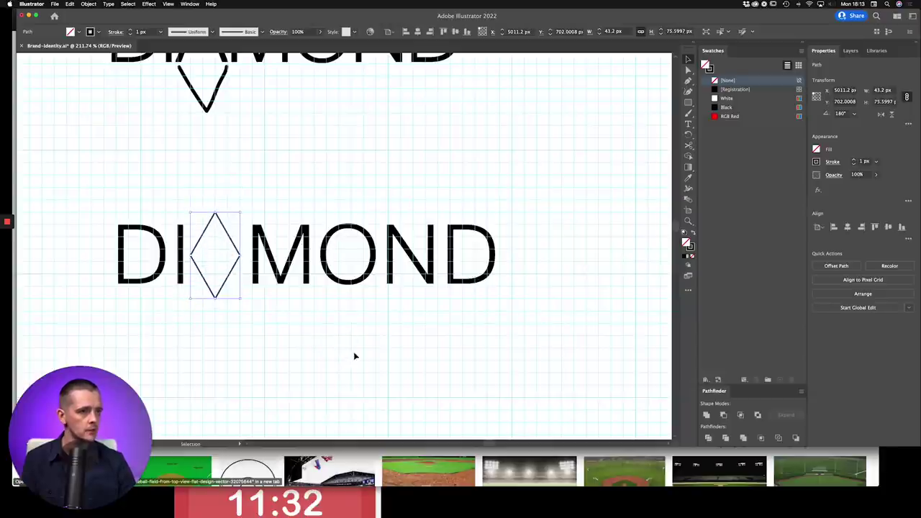
Give the diamond a 4 px stroke aligned to the inside and hide the grid.
click(876, 162)
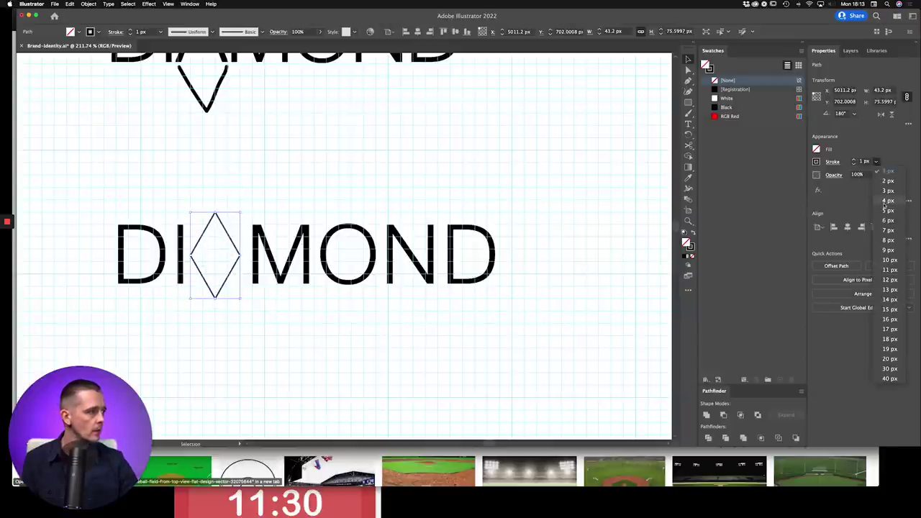
click(880, 204)
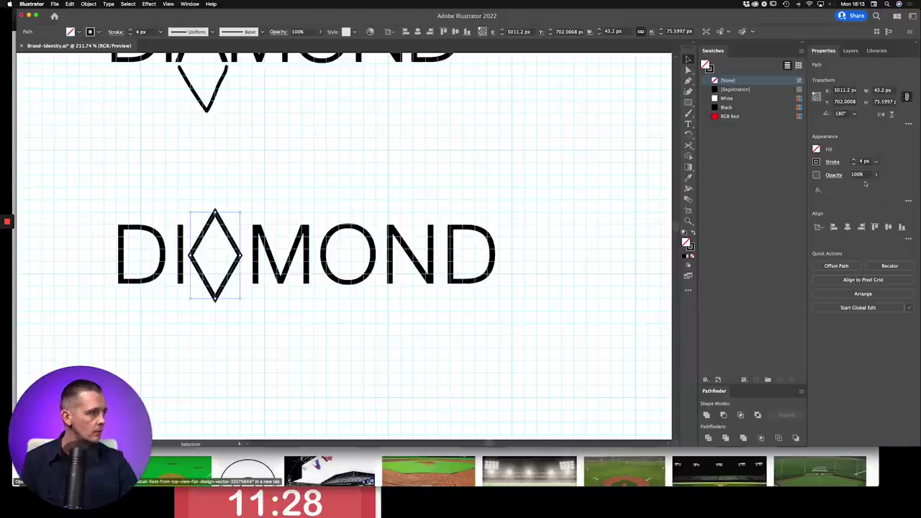
click(833, 164)
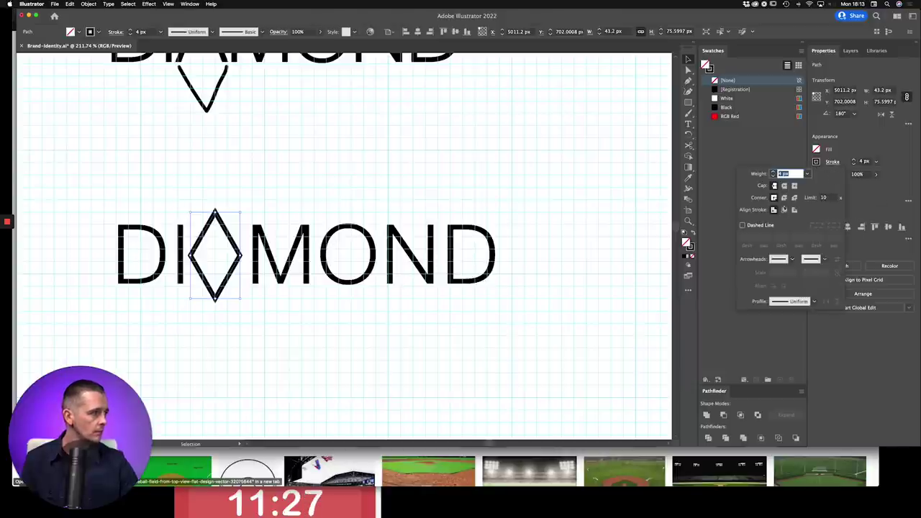
click(784, 210)
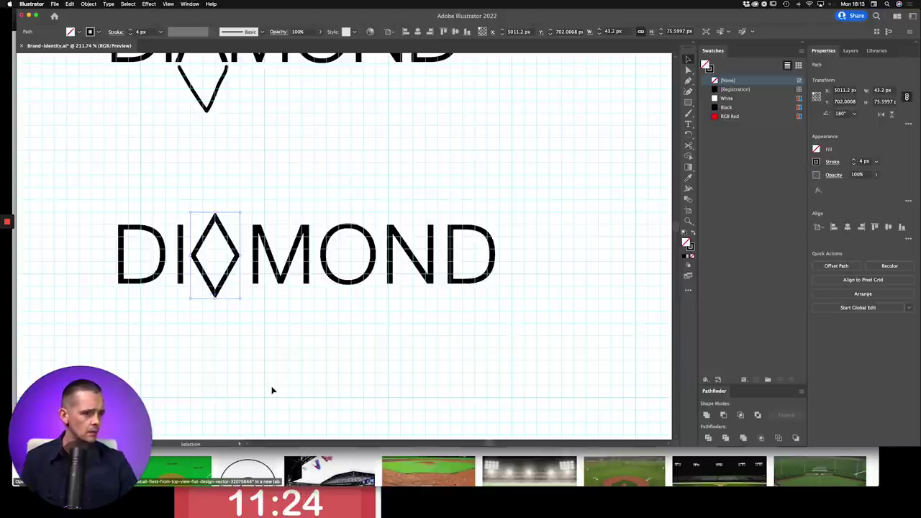
key(super+apostrophe)
click(295, 380)
Examine the diamond's proportions, stroke weight and spacing within the wordmark at several magnifications.
key(space)
drag(322, 372, 353, 322)
key(super+1)
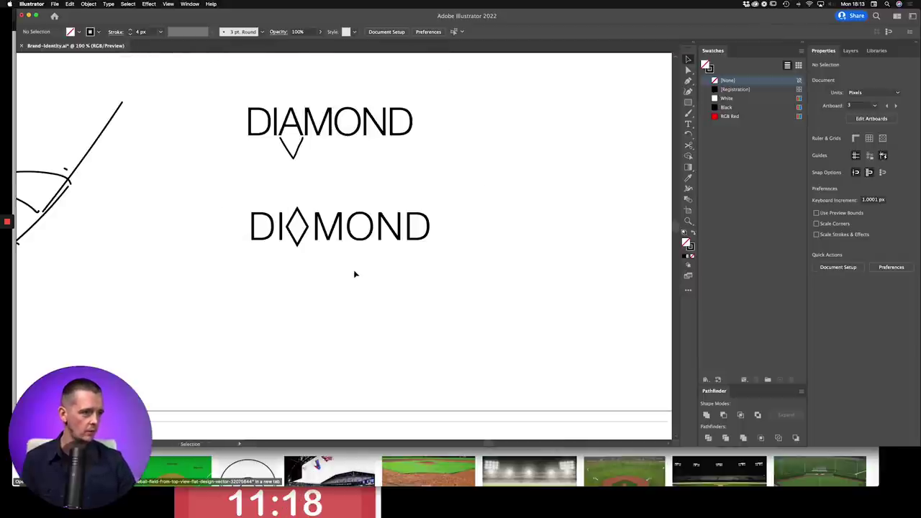
key(z)
drag(251, 276, 440, 213)
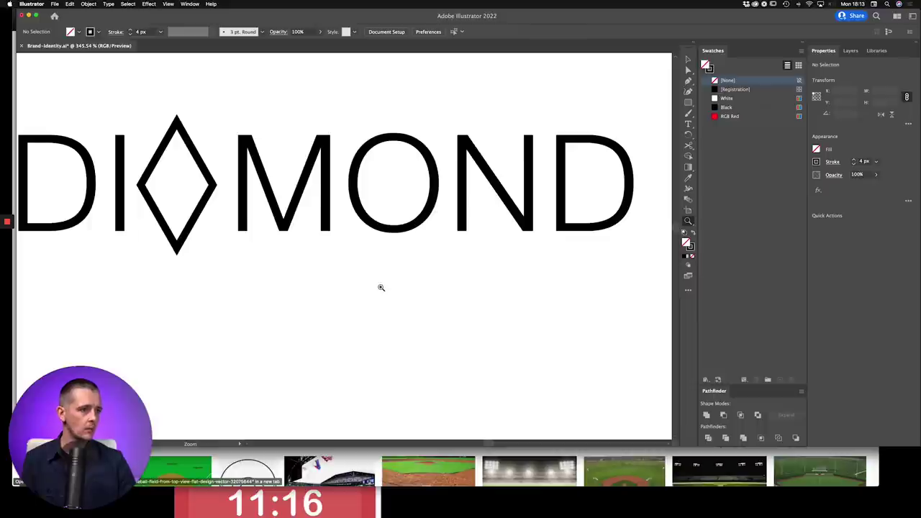
key(super+minus)
key(v)
drag(415, 332, 405, 294)
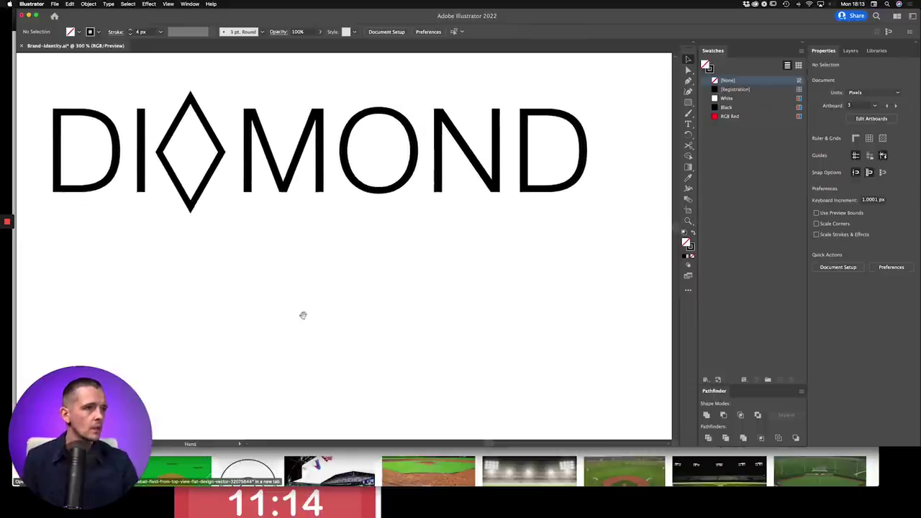
key(super+minus)
key(super+minus)
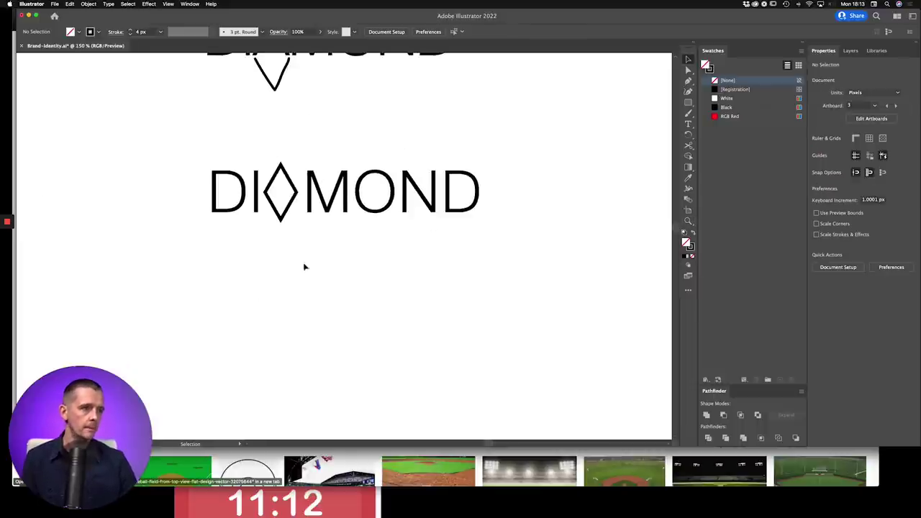
Group the diamond with the wordmark's letters and place a copy of the group under the Logo heading on the next artboard.
drag(220, 283, 502, 187)
click(409, 317)
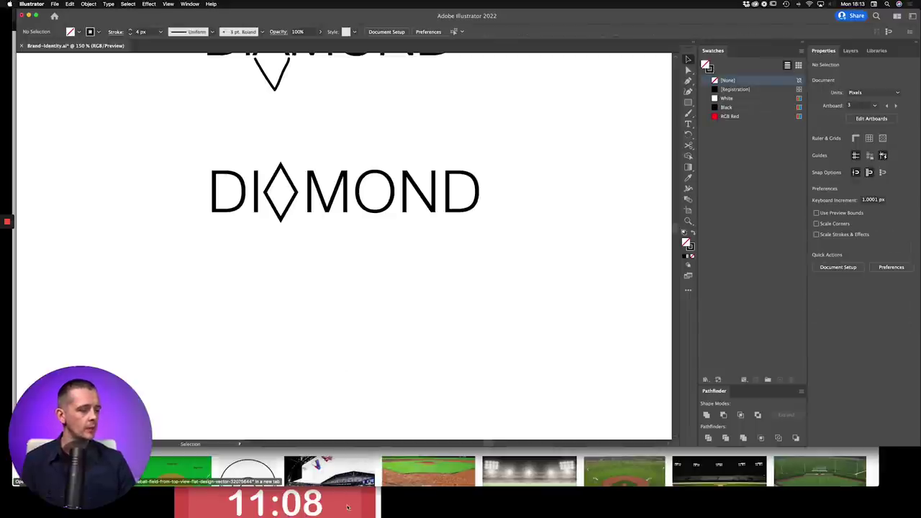
key(super+minus)
key(super+minus)
key(super+minus)
drag(506, 302, 356, 348)
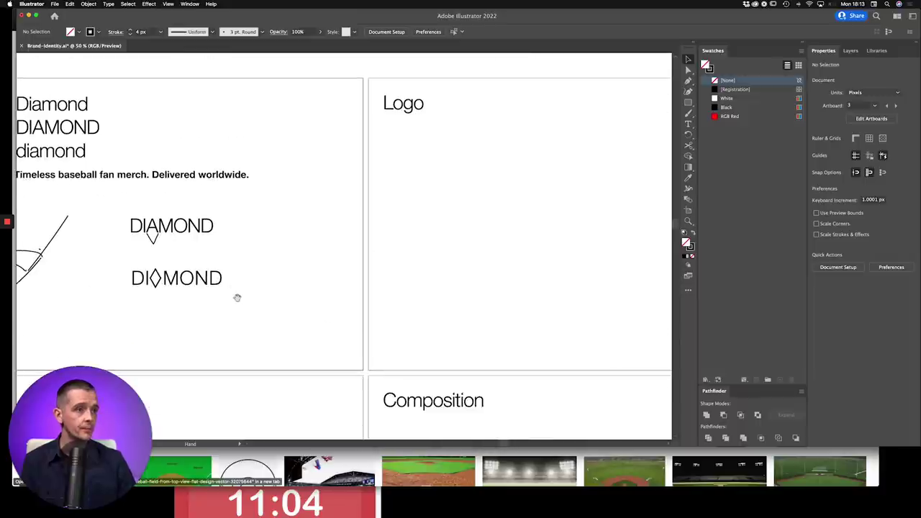
click(153, 276)
drag(161, 280, 410, 147)
click(433, 189)
Save the document with the wordmark copy on the Logo artboard.
key(z)
drag(366, 81, 603, 255)
drag(507, 291, 467, 266)
key(v)
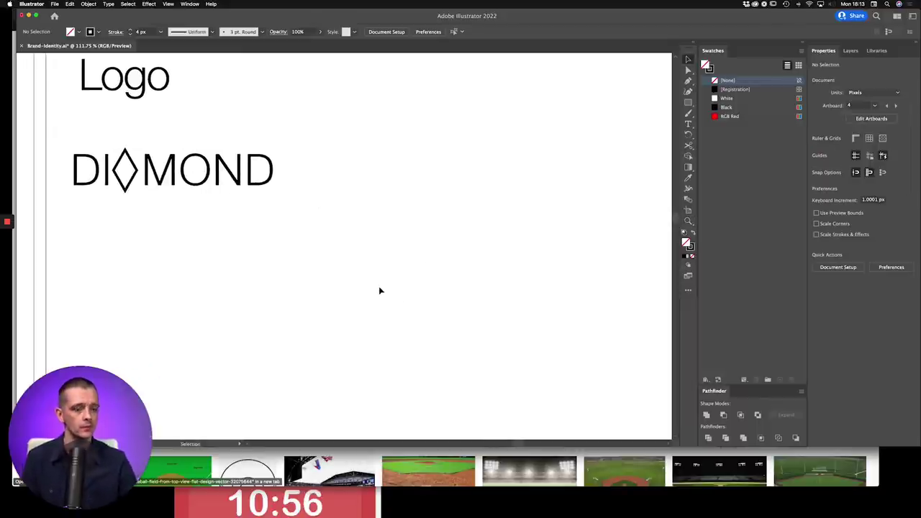
key(super+1)
drag(417, 322, 360, 317)
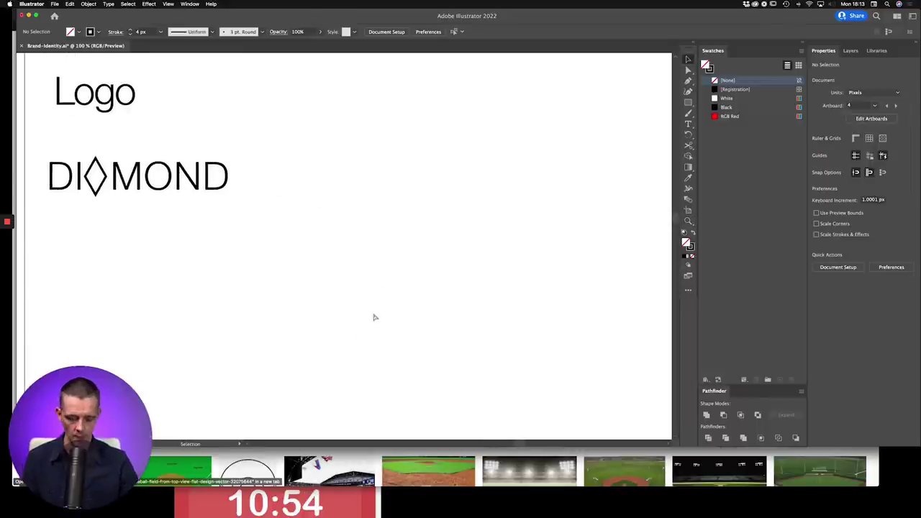
key(super+s)
Examine the sketched ideas beside the Logo artboard and inspect the copied wordmark up close.
scroll(166, 252, left, 2)
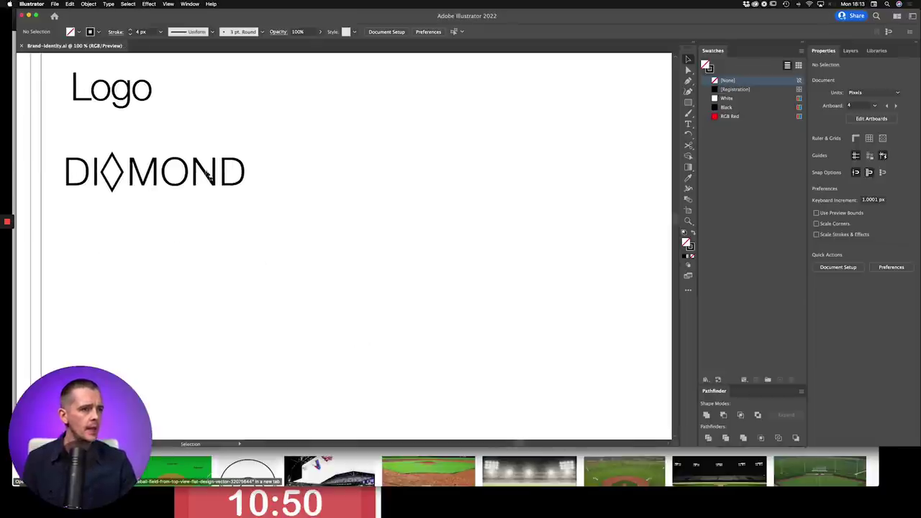
key(super+minus)
key(super+minus)
key(super+minus)
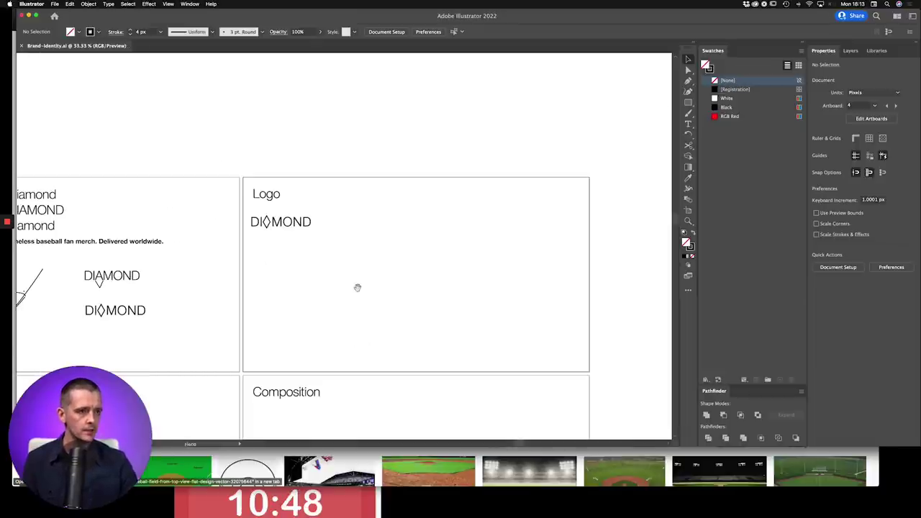
scroll(357, 288, left, 3)
scroll(353, 298, down, 1)
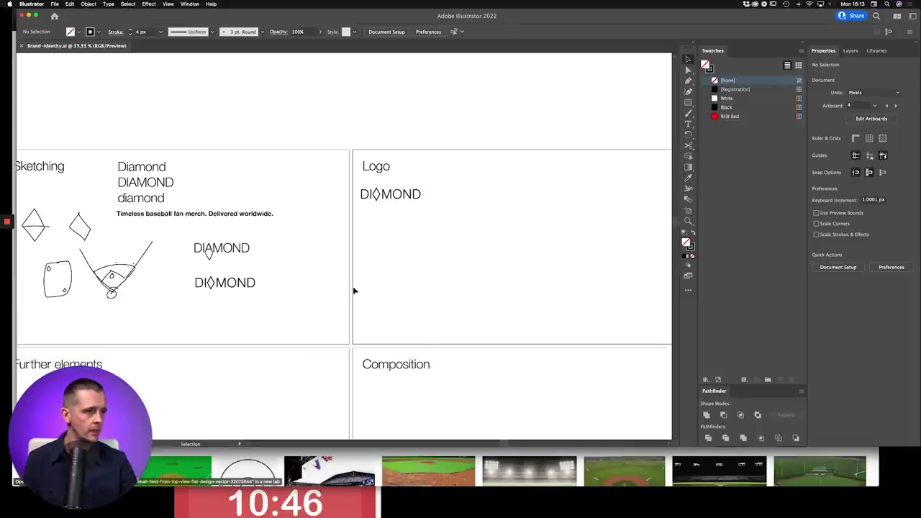
key(z)
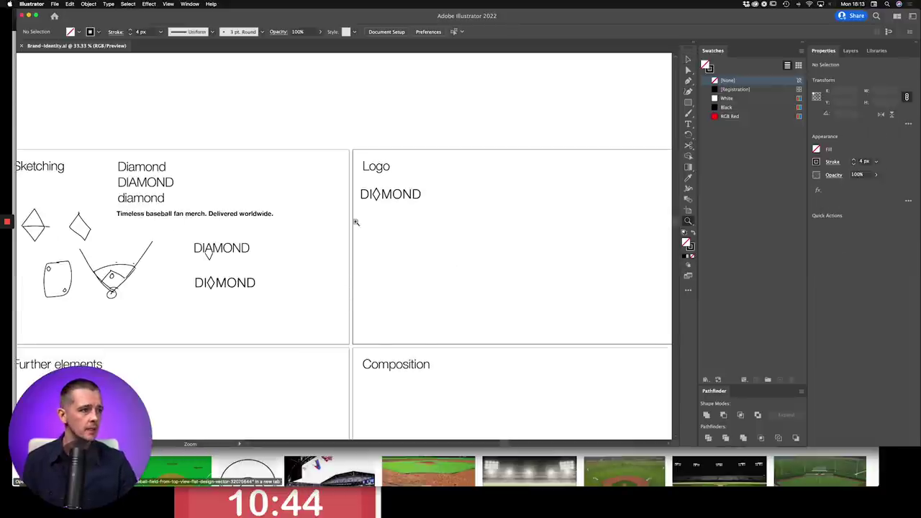
drag(357, 224, 419, 237)
key(v)
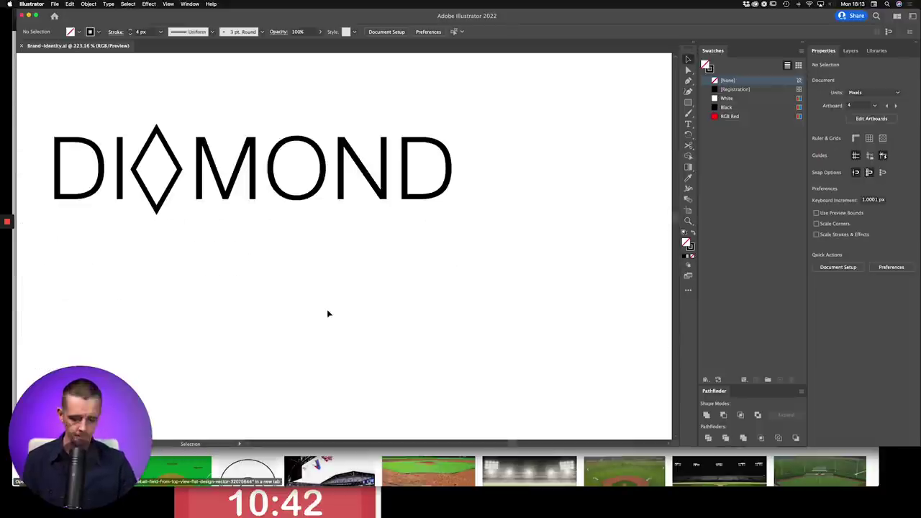
key(super+minus)
key(super+minus)
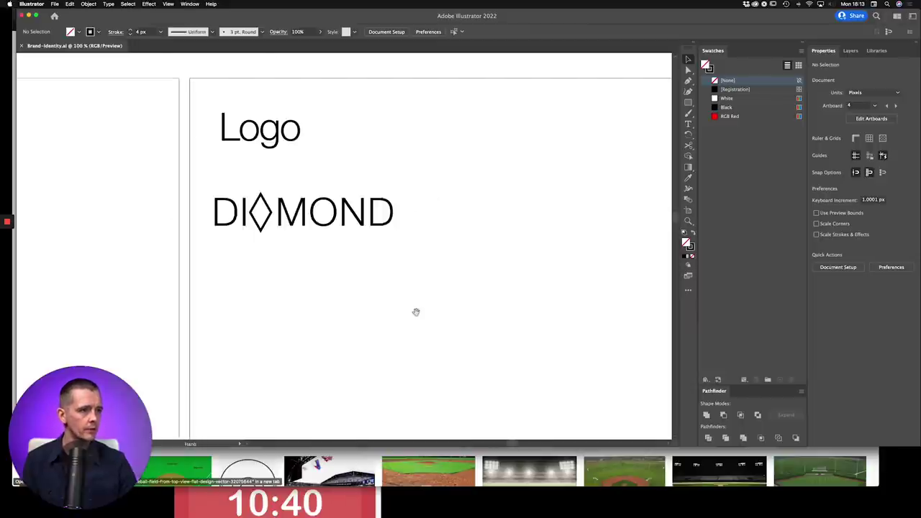
Switch to the Safari image search and look up "baseball monograms".
drag(416, 312, 336, 236)
key(super+minus)
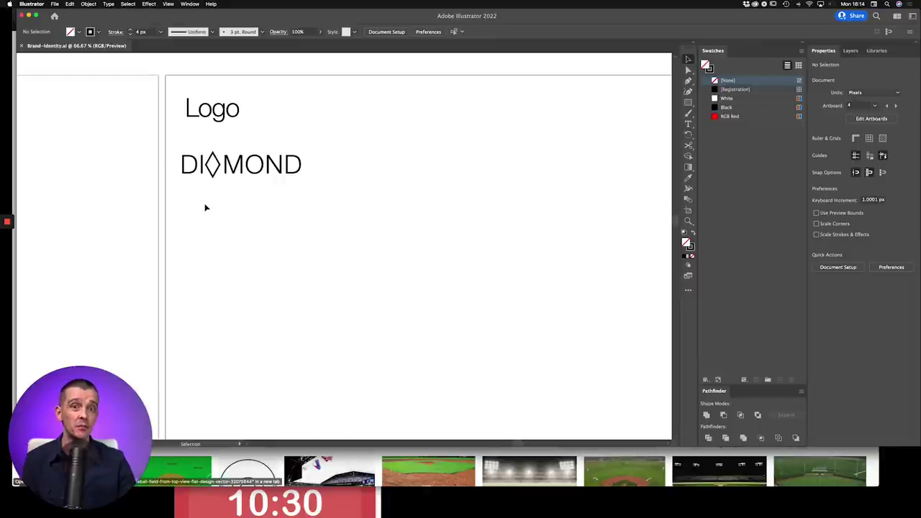
click(386, 465)
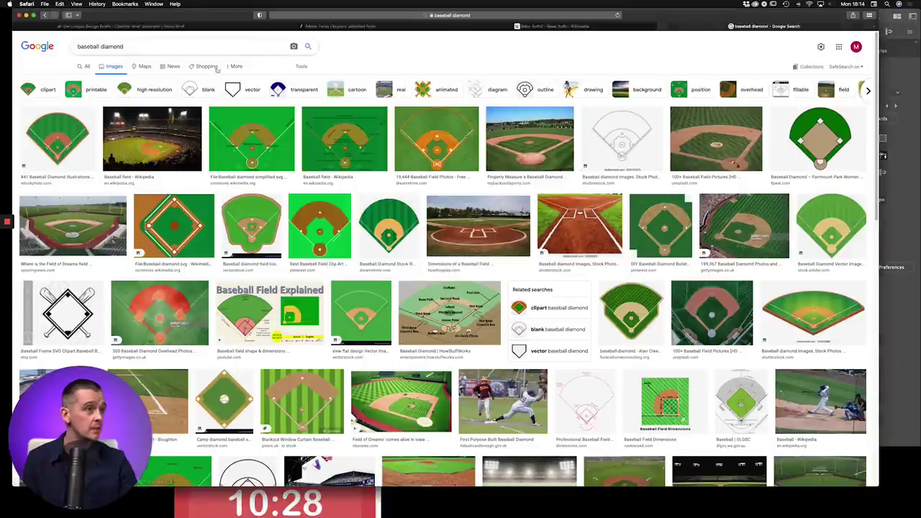
double_click(101, 46)
text(m)
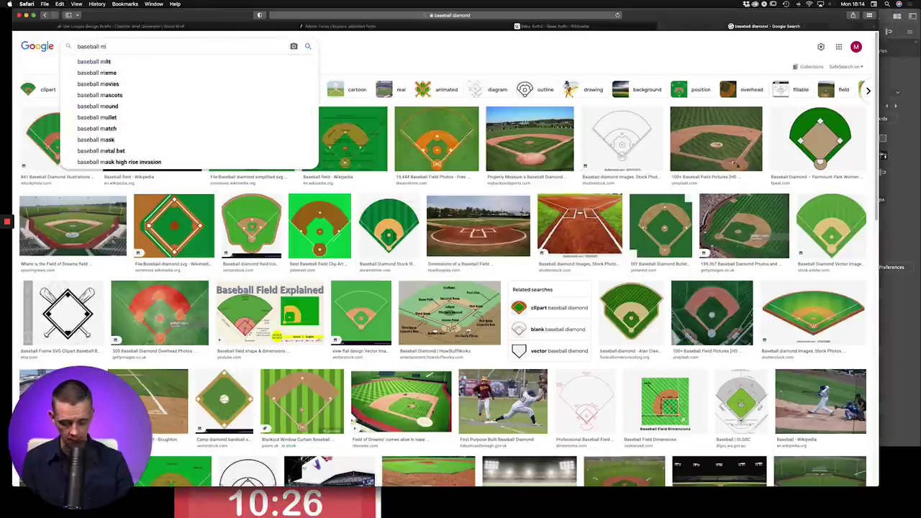
text(onograms)
key(Return)
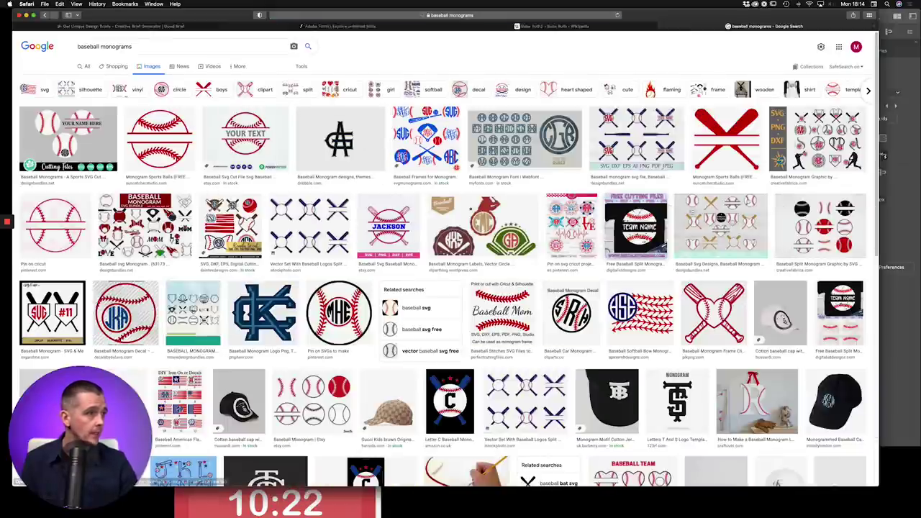
Replace the image search query with "mlb cap insignia" and run it.
double_click(115, 46)
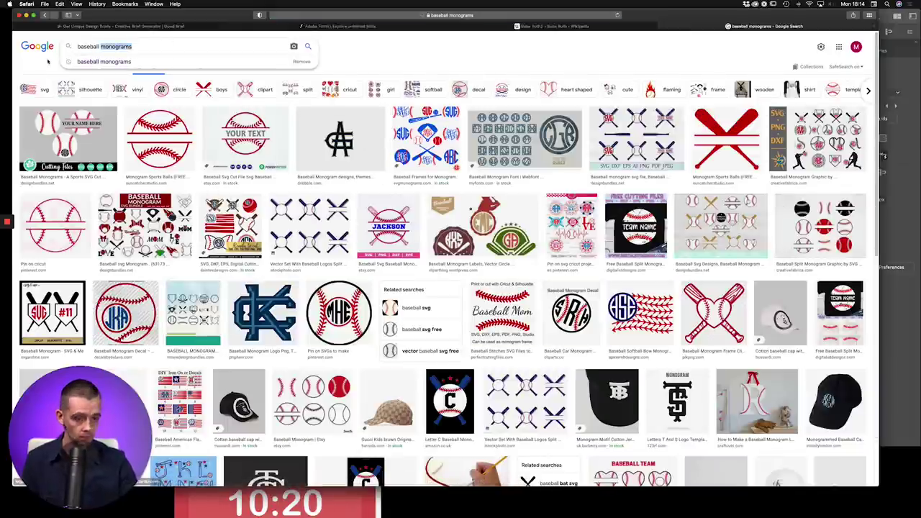
key(super+a)
text(ml)
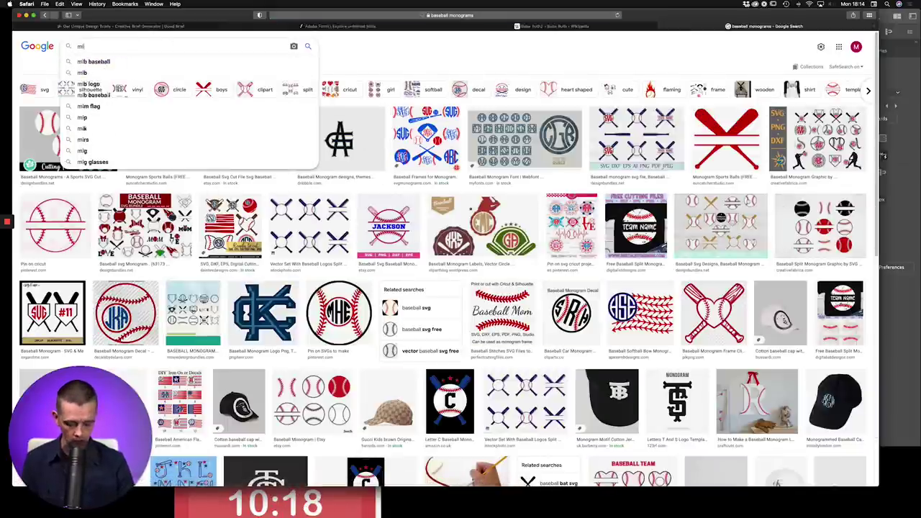
text(b cap)
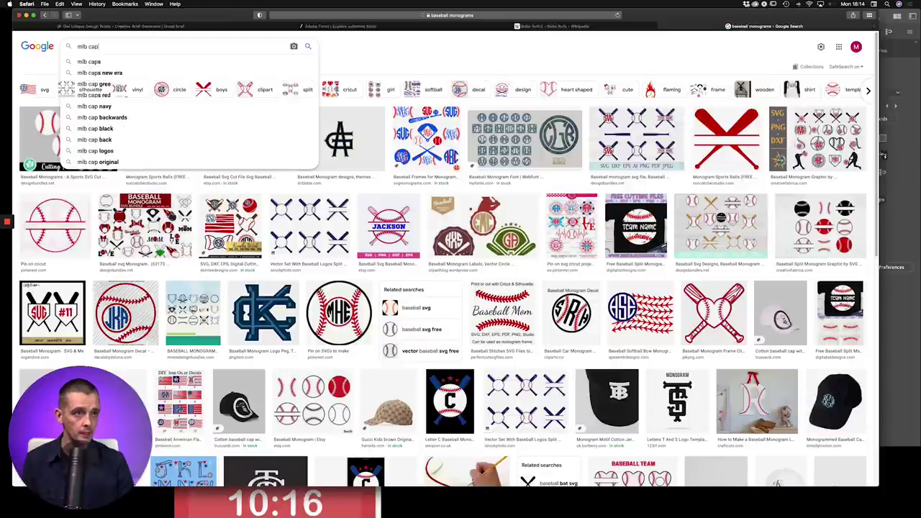
text( insign)
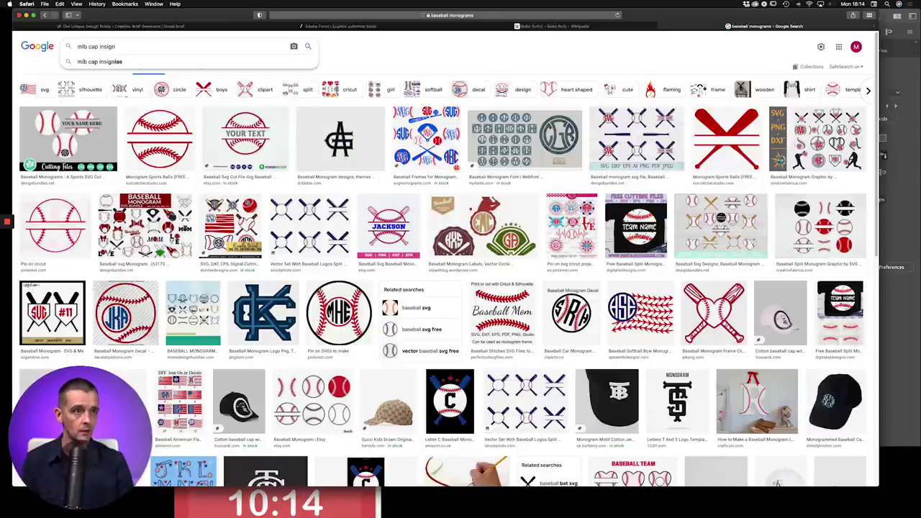
text(ia)
key(Return)
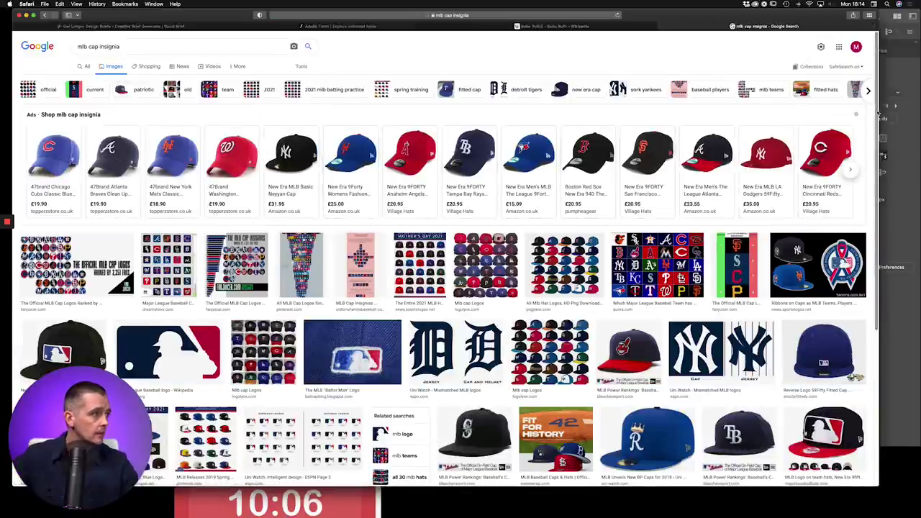
Examine the cap insignia image results for the lettering and monogram styles used by baseball teams.
scroll(827, 159, down, 3)
scroll(856, 181, down, 5)
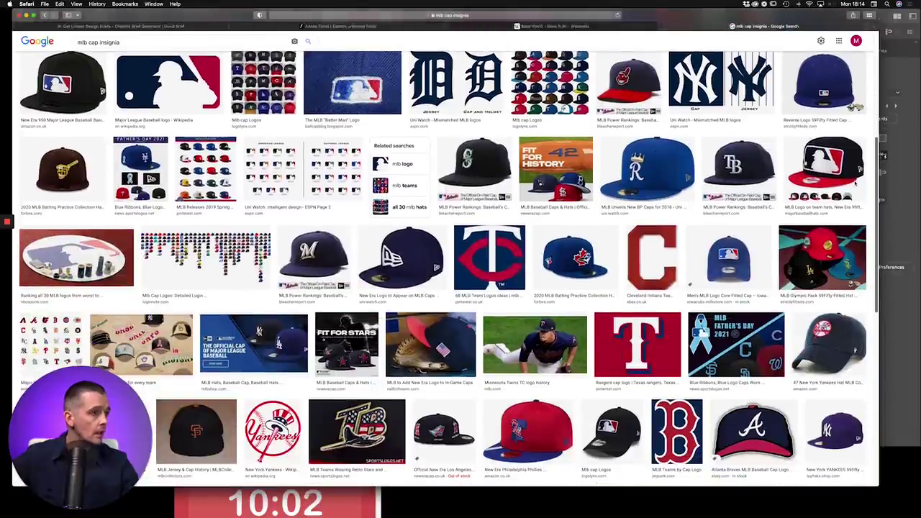
scroll(855, 183, up, 1)
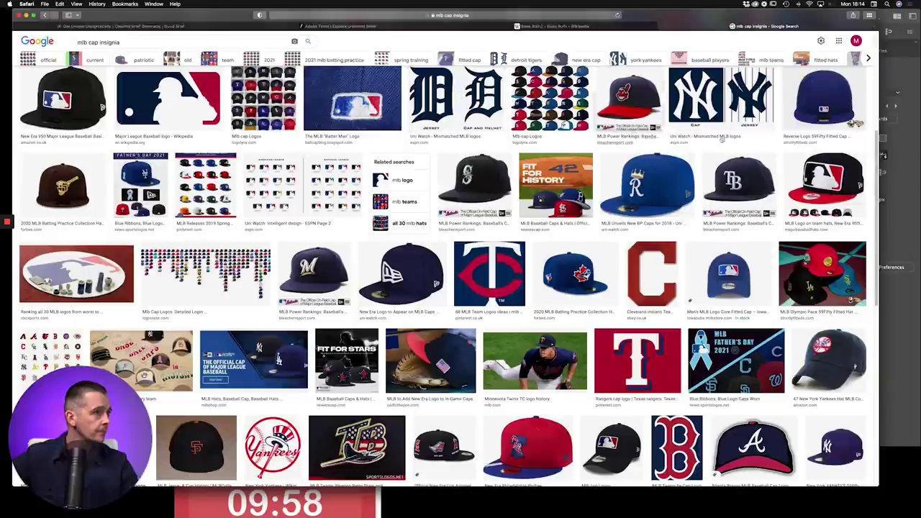
drag(879, 164, 872, 164)
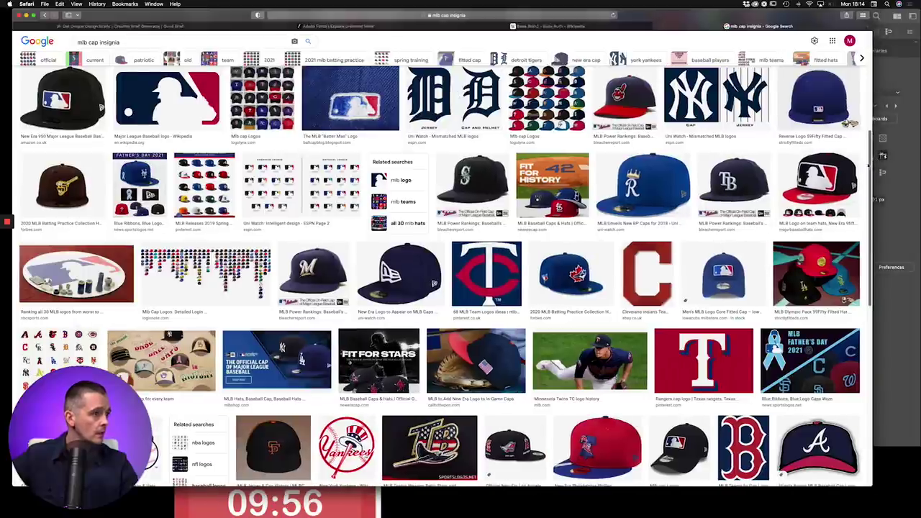
scroll(871, 167, down, 3)
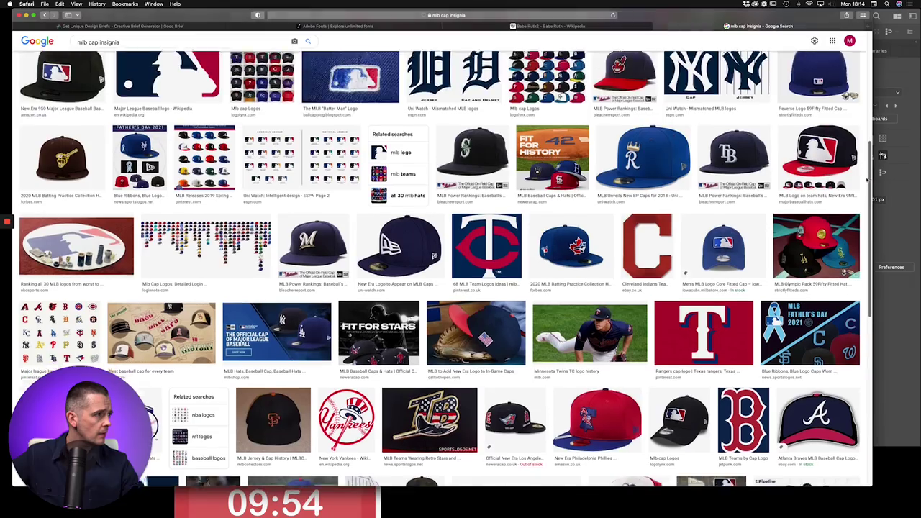
scroll(867, 166, down, 10)
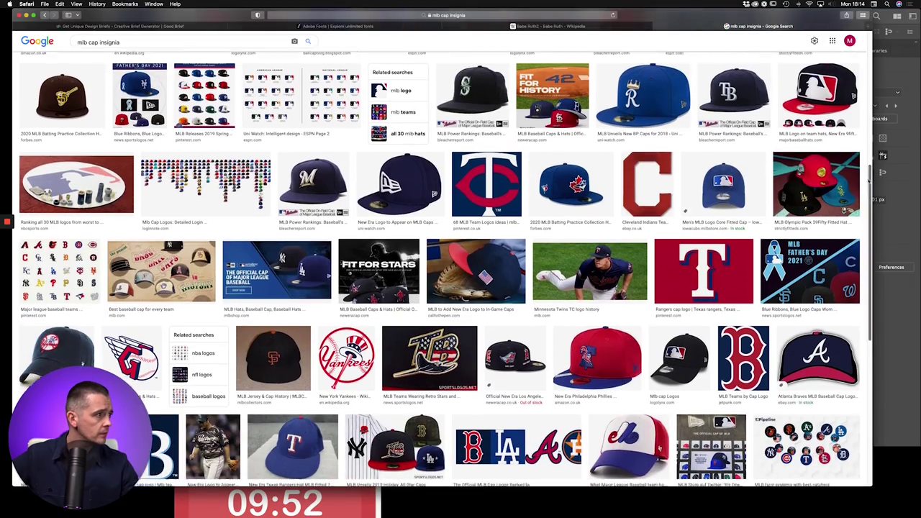
scroll(833, 286, down, 3)
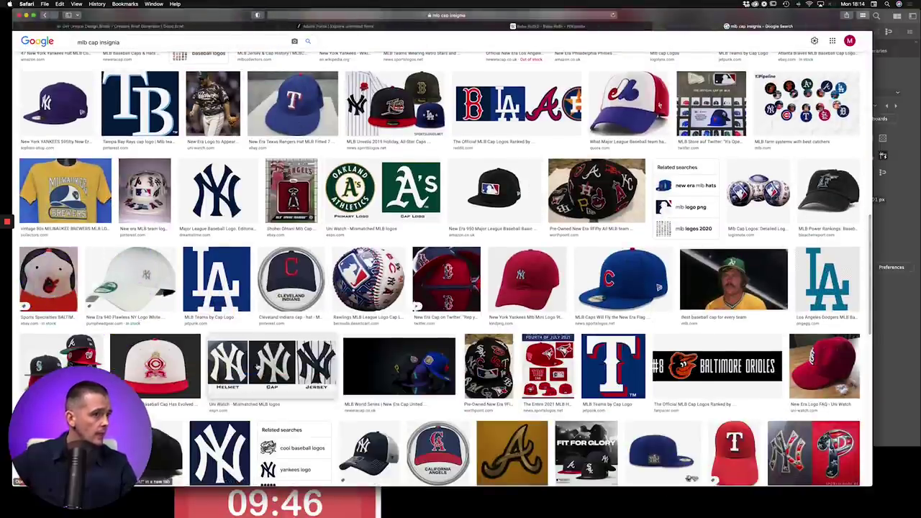
Go to the Adobe Fonts page, open the Molto typeface in the background and search the fonts for "wood type".
click(338, 26)
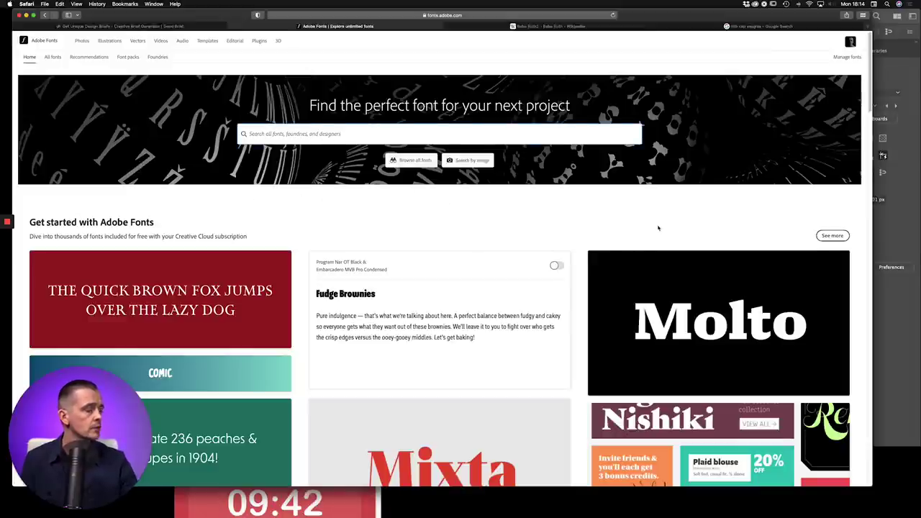
super+click(700, 352)
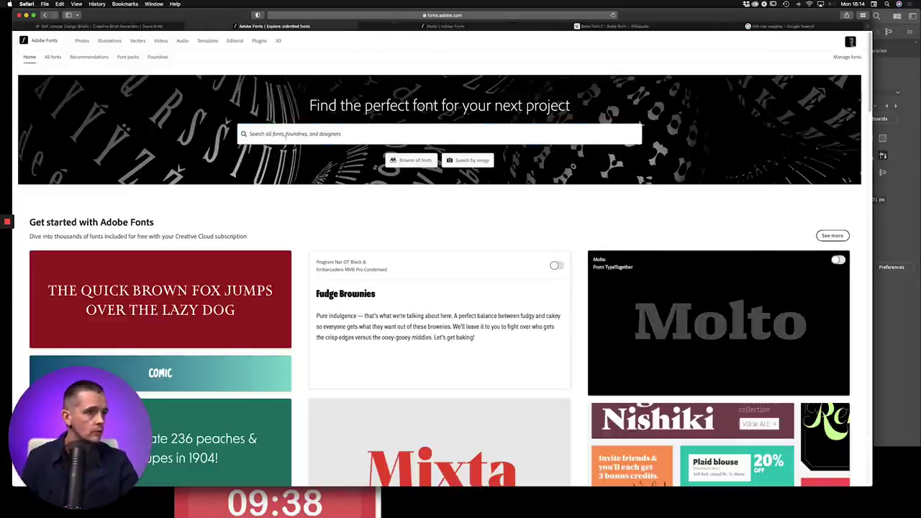
click(315, 133)
text(wood type)
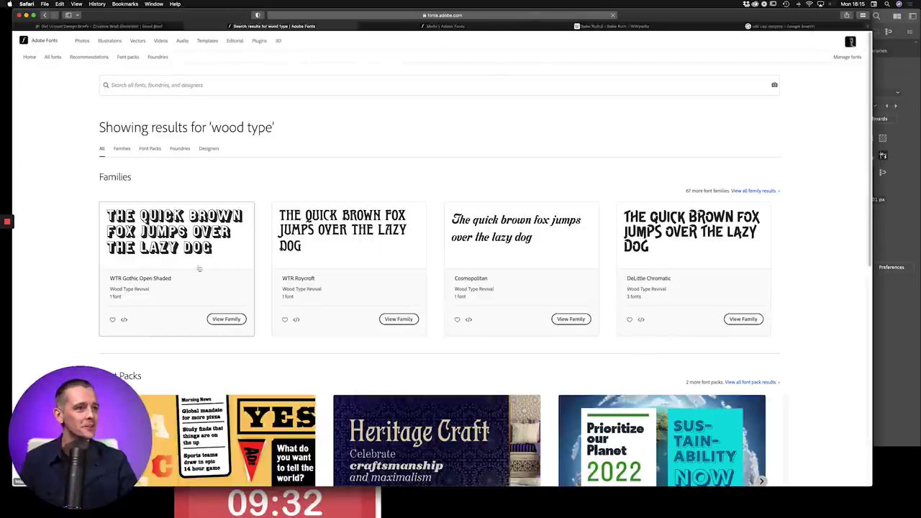
Browse to the Adobe Fonts foundries and search for "wood type", showing only matching foundries.
click(72, 60)
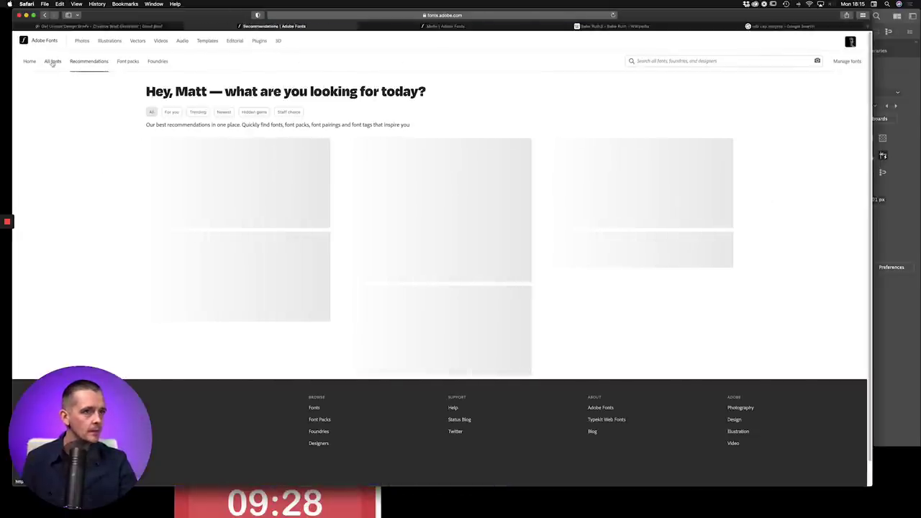
click(56, 64)
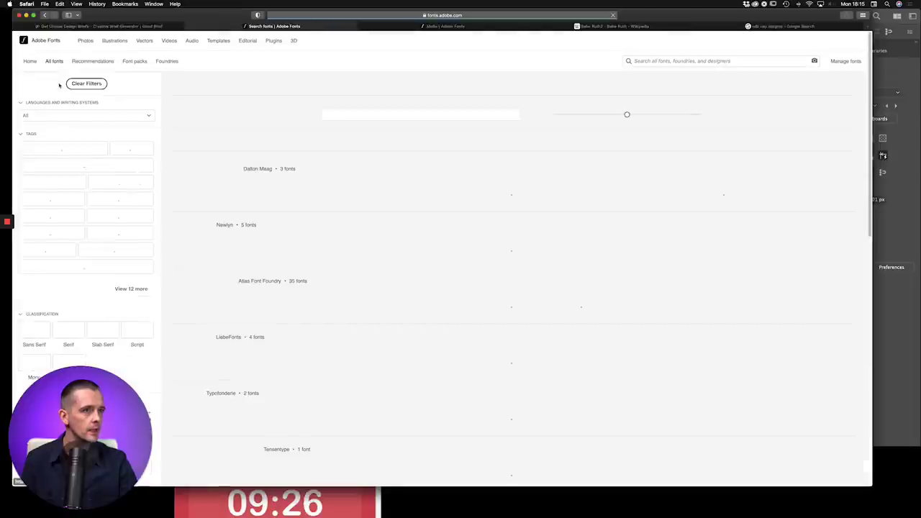
click(156, 63)
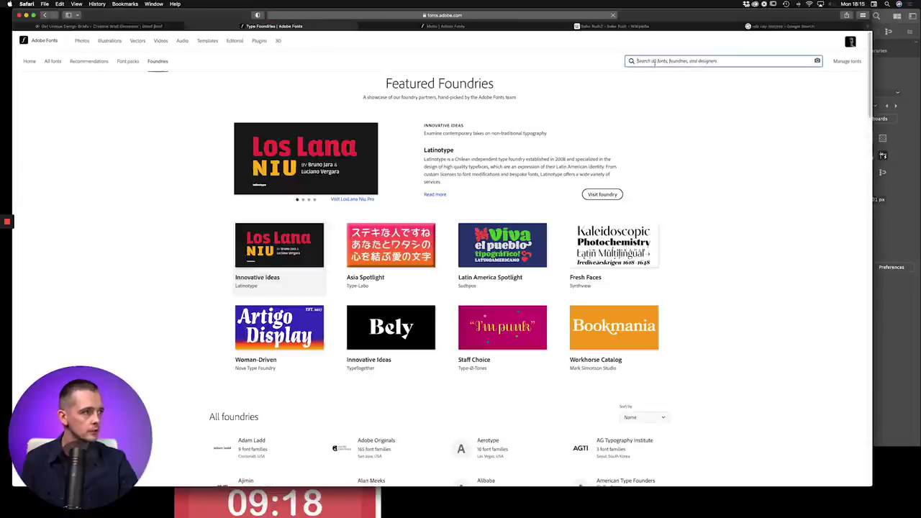
text(pe)
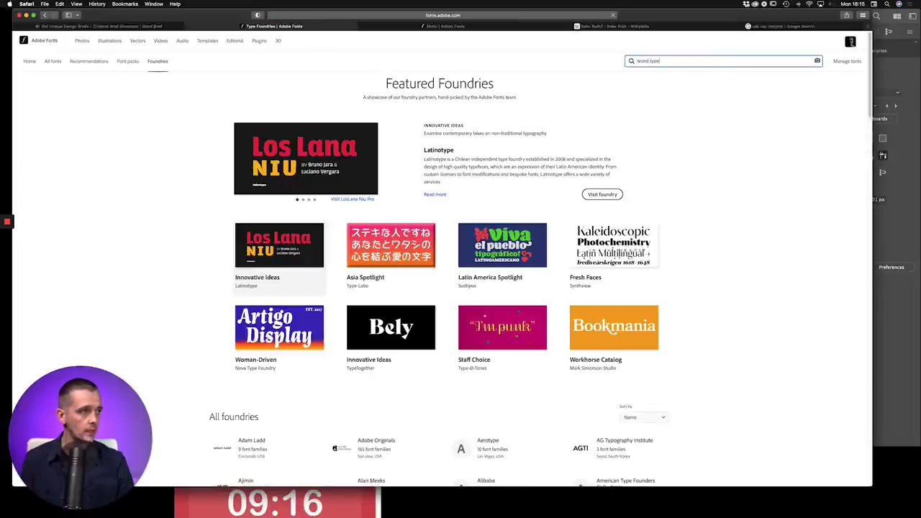
key(Return)
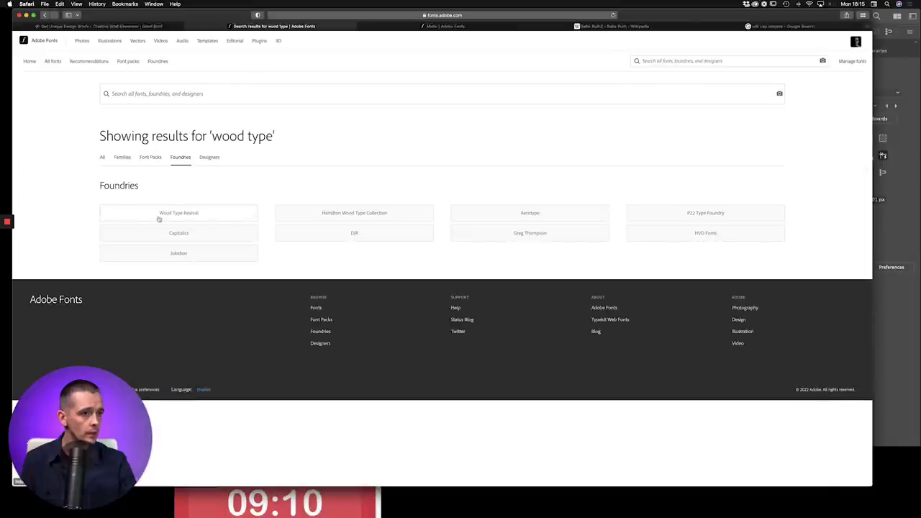
Open the Wood Type Revival and Hamilton Wood Type Collection foundry pages in the background and bring up Wood Type Revival.
super+click(160, 214)
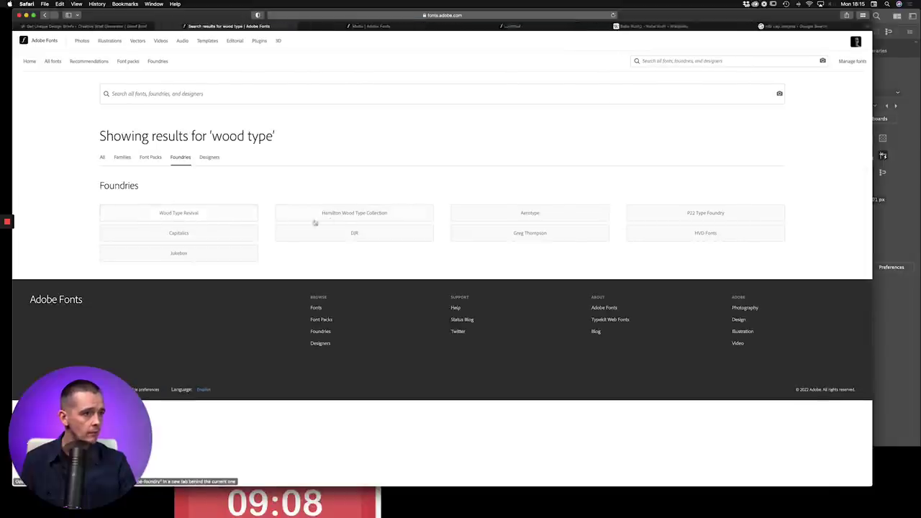
super+click(341, 218)
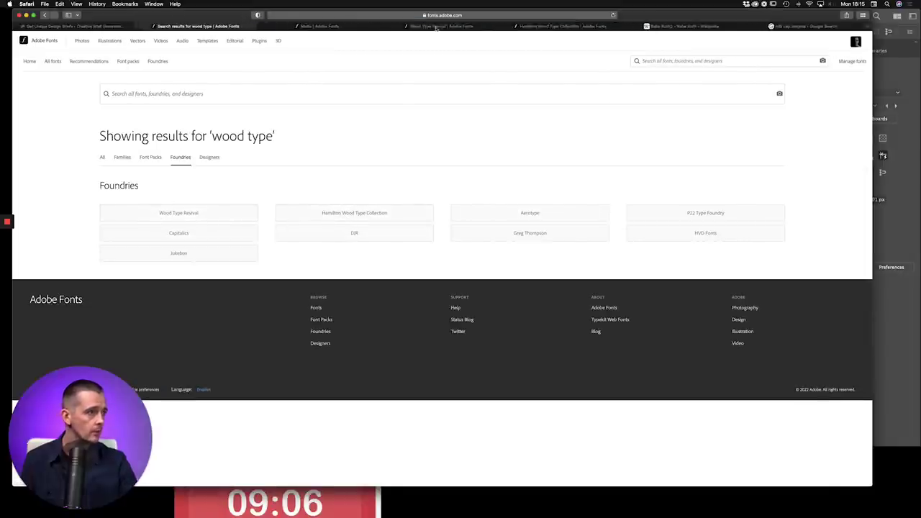
click(405, 29)
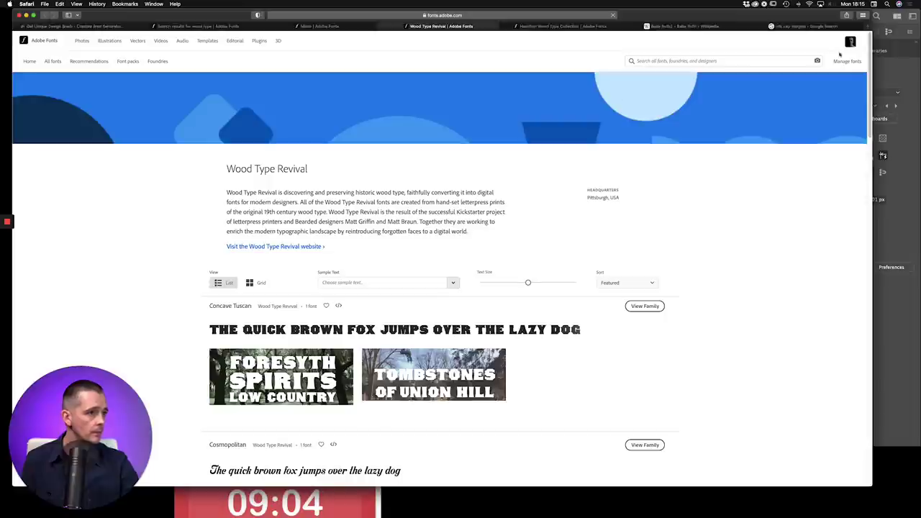
Examine the Wood Type Revival typefaces for lettering suited to a baseball cap monogram.
scroll(844, 129, down, 5)
scroll(844, 129, down, 10)
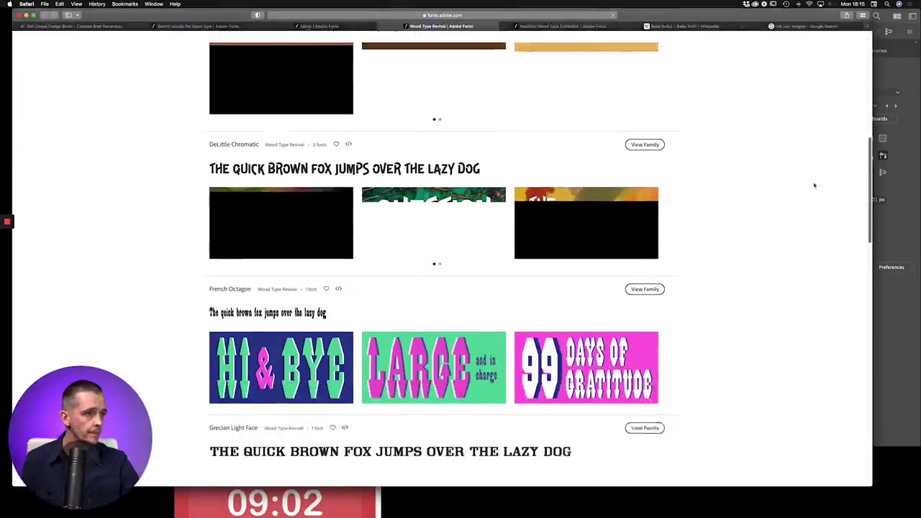
scroll(796, 221, down, 12)
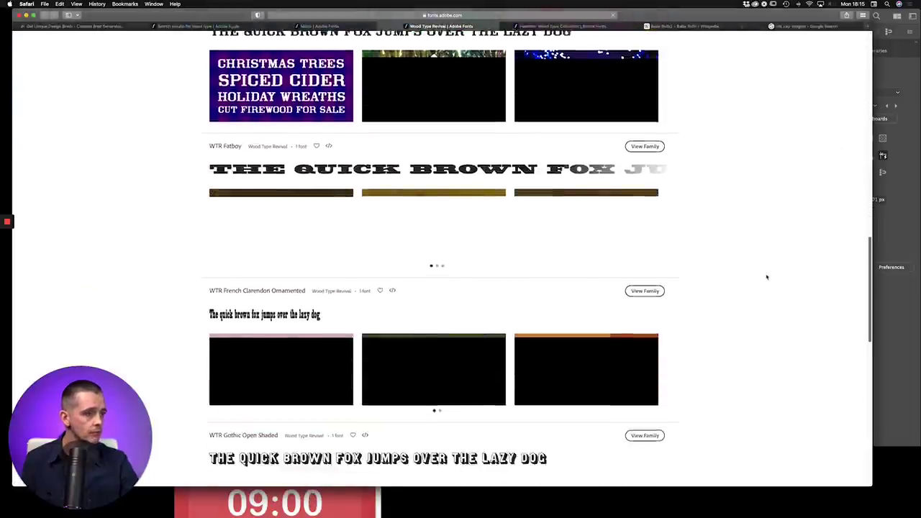
scroll(720, 366, down, 5)
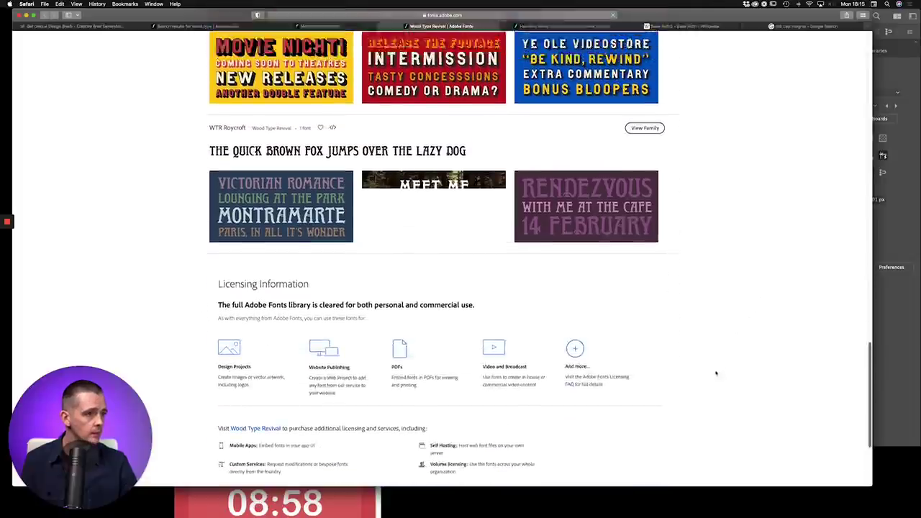
scroll(731, 290, up, 10)
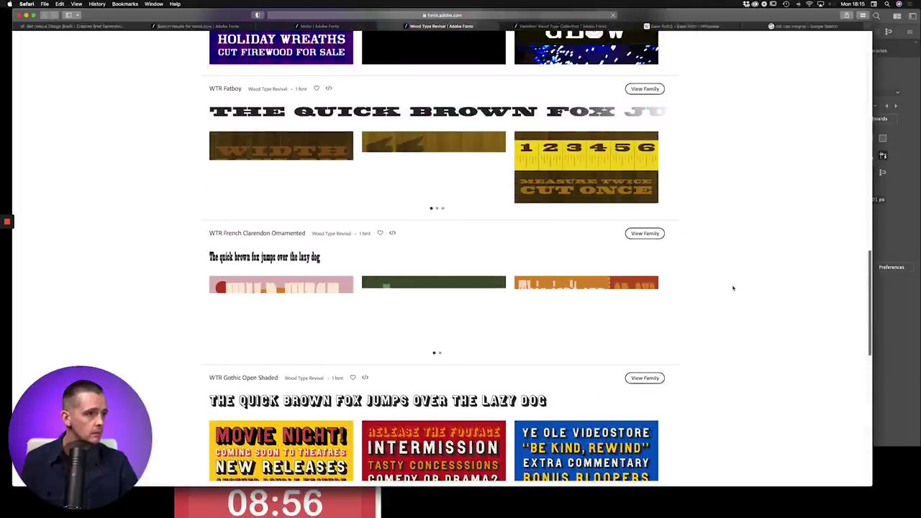
scroll(734, 287, up, 10)
Bring up the Hamilton Wood Type Collection page and examine its typefaces, from HWT Aetna to HWT Borders One.
click(553, 26)
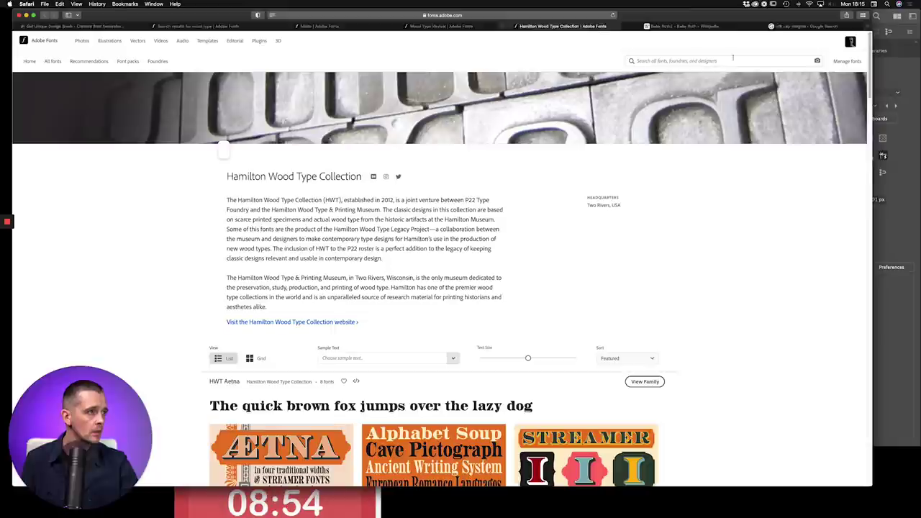
scroll(834, 172, down, 15)
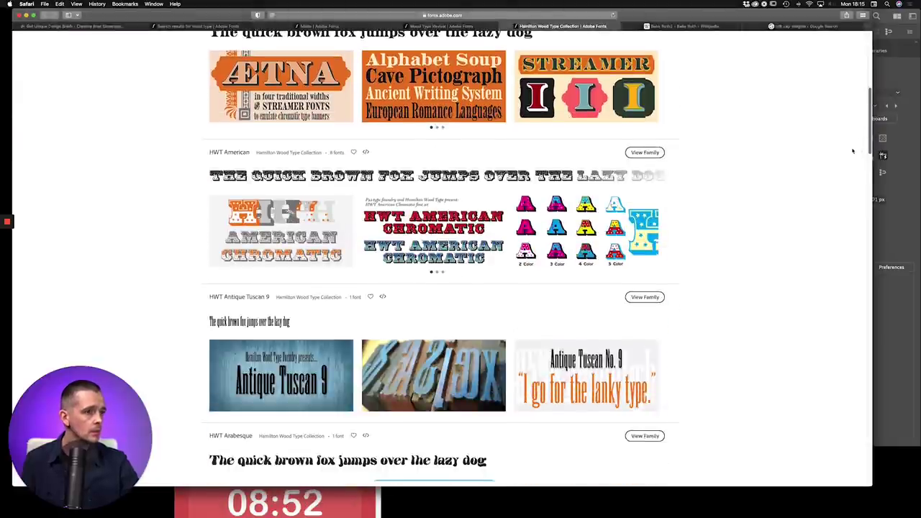
scroll(812, 214, down, 5)
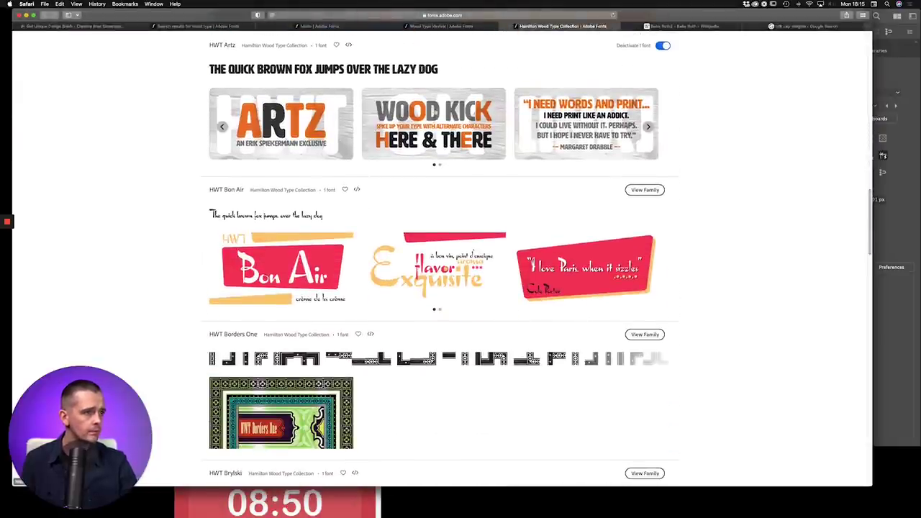
drag(872, 212, 885, 107)
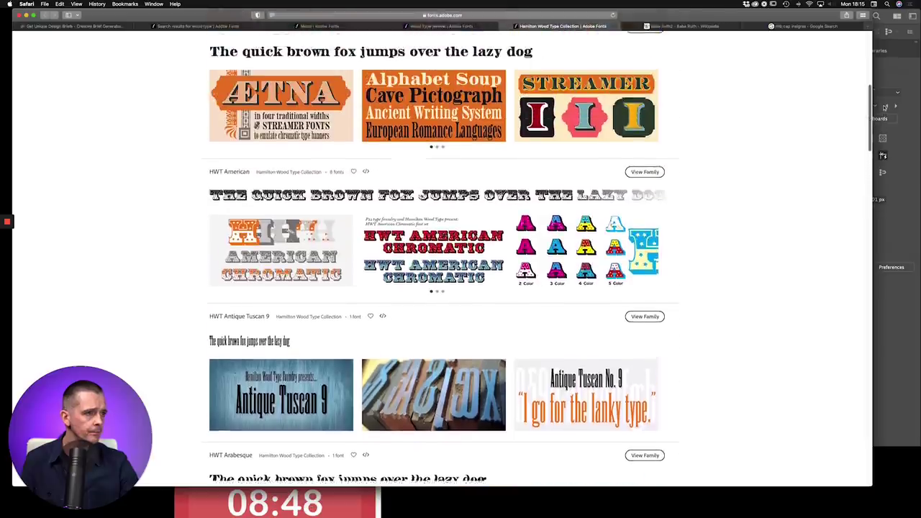
scroll(430, 98, down, 3)
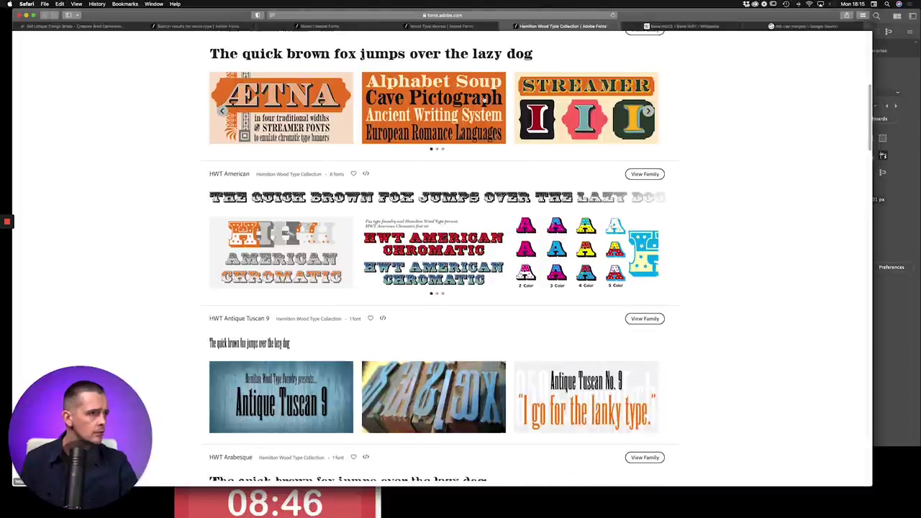
Open the HWT Aetna family page in the background and examine the first page of Hamilton typefaces down to HWT Mardell.
scroll(872, 149, up, 2)
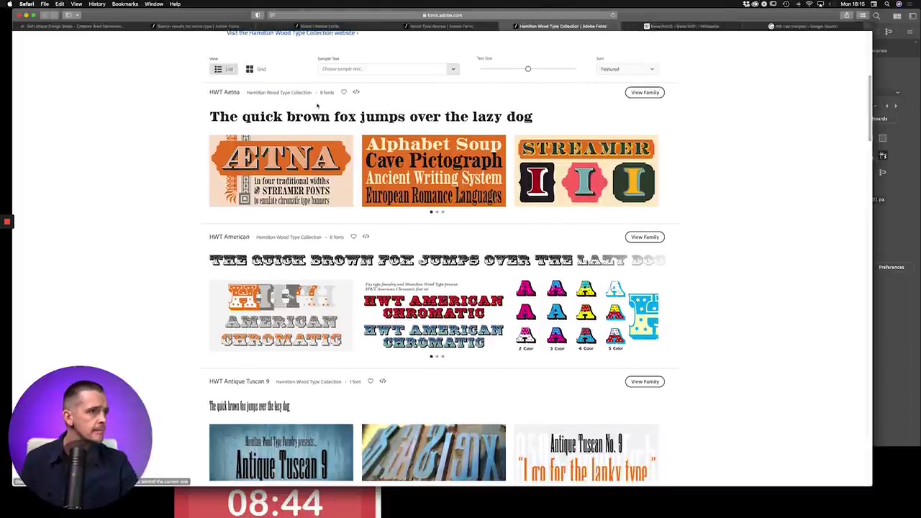
super+click(291, 164)
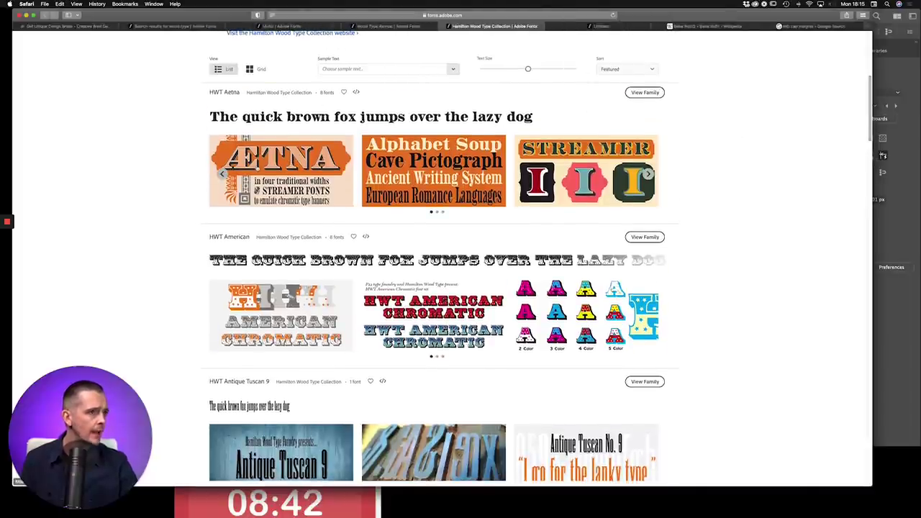
scroll(866, 128, down, 5)
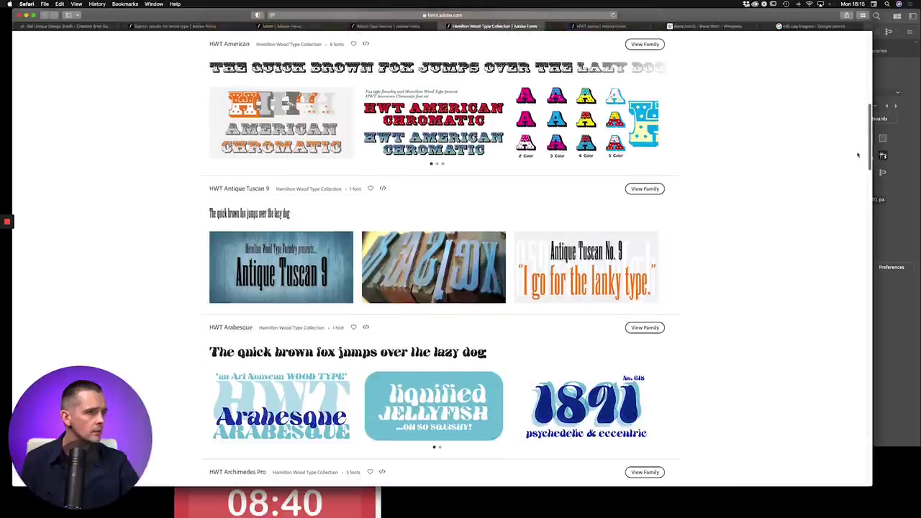
scroll(856, 157, down, 4)
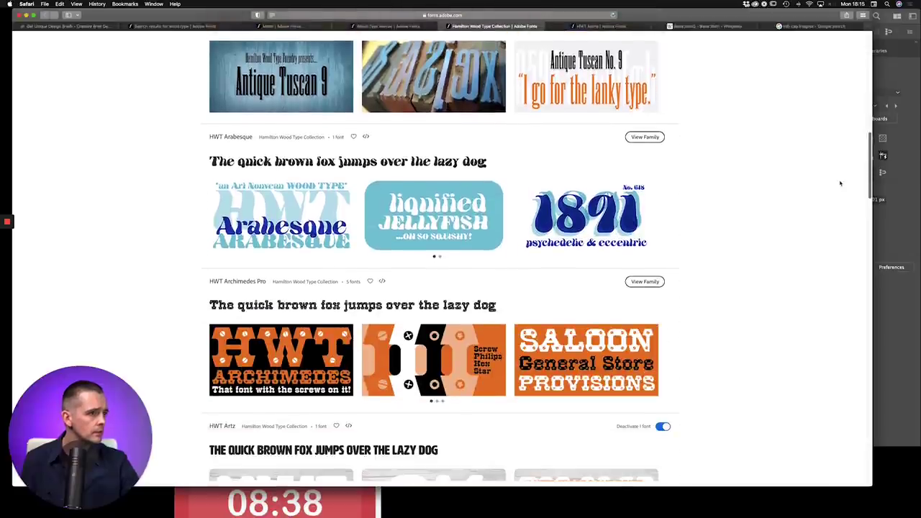
scroll(840, 183, down, 12)
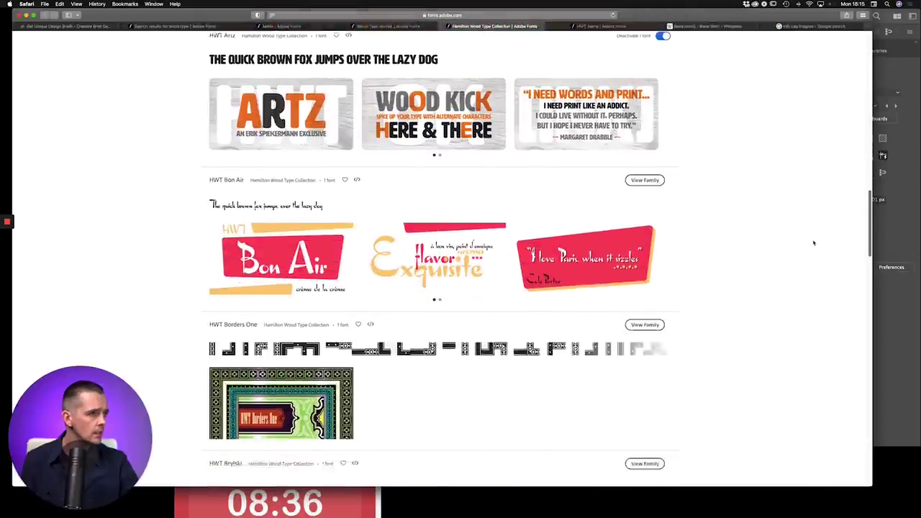
scroll(807, 261, down, 8)
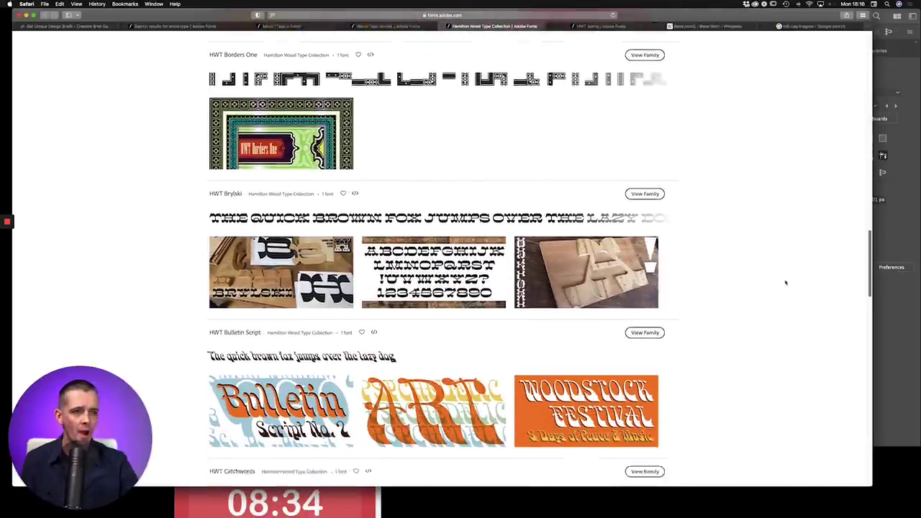
scroll(743, 318, down, 15)
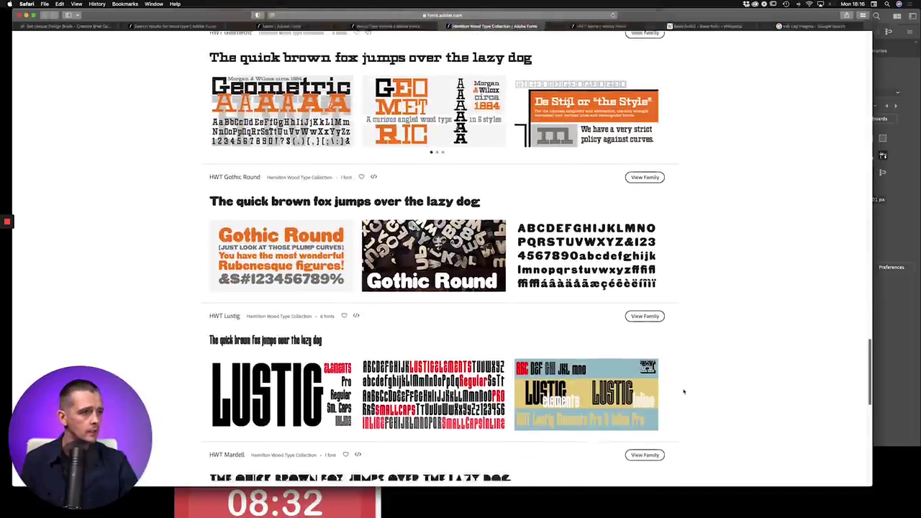
scroll(662, 425, down, 3)
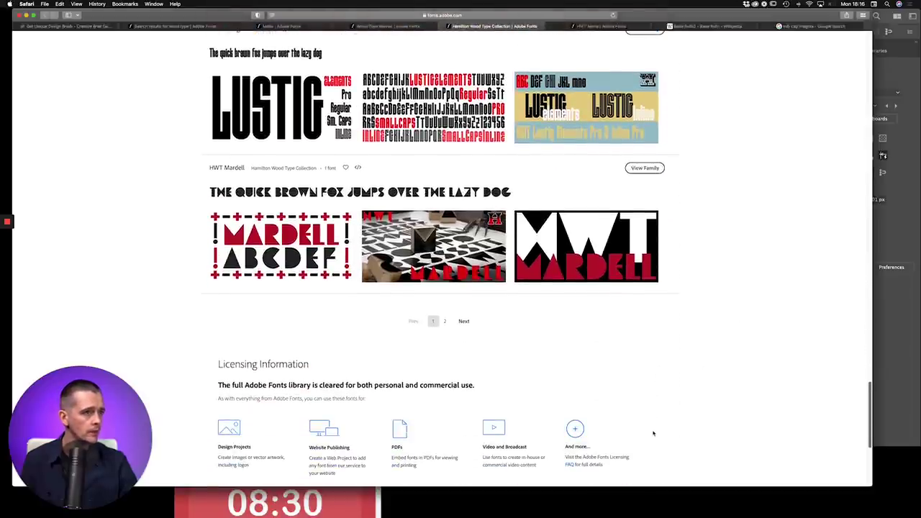
scroll(652, 435, down, 1)
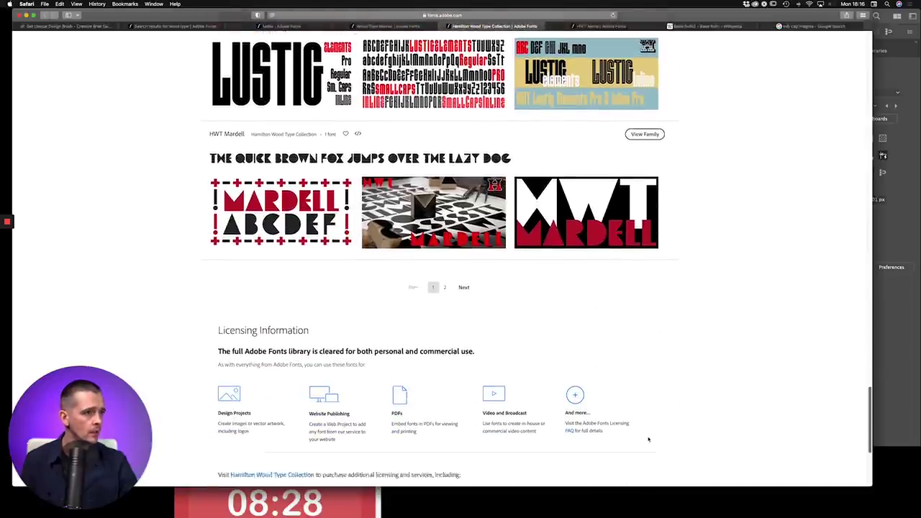
Go to the second page of the Hamilton collection and open the HWT Slab family page in the background.
click(464, 281)
scroll(853, 99, up, 4)
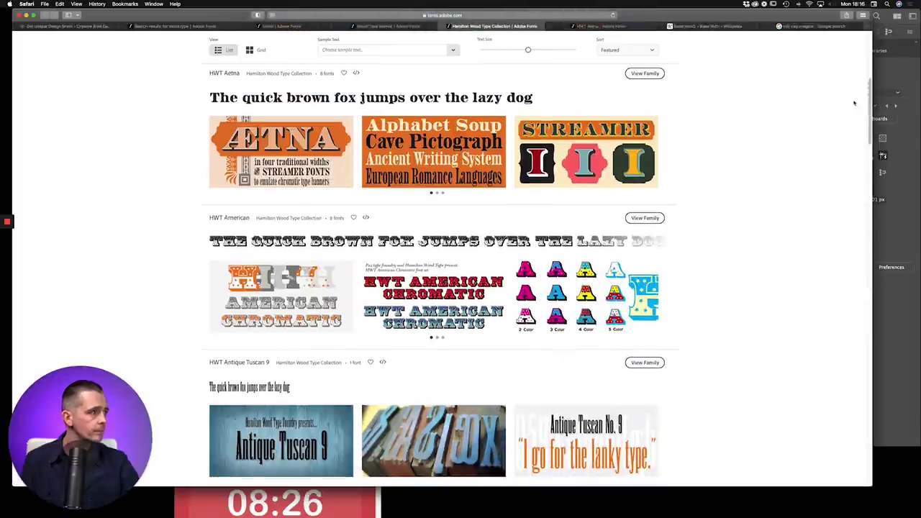
scroll(856, 122, down, 20)
scroll(860, 142, down, 3)
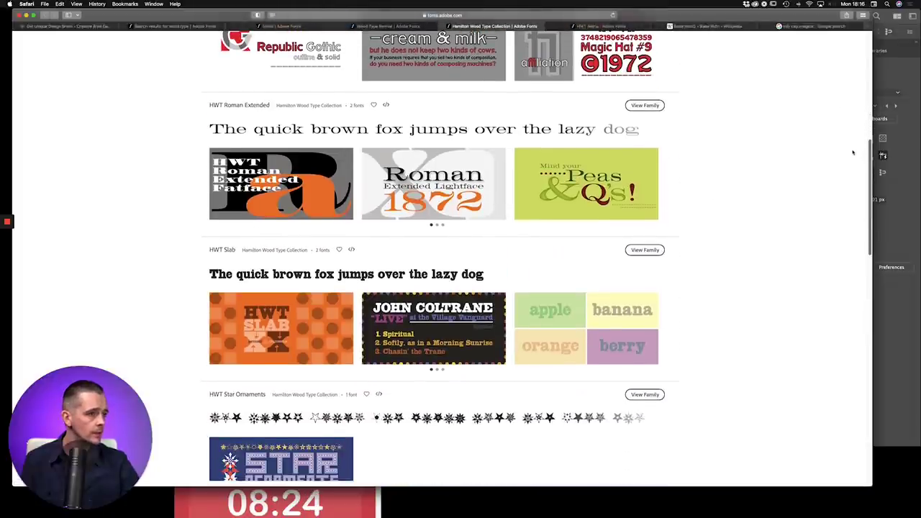
scroll(817, 160, down, 6)
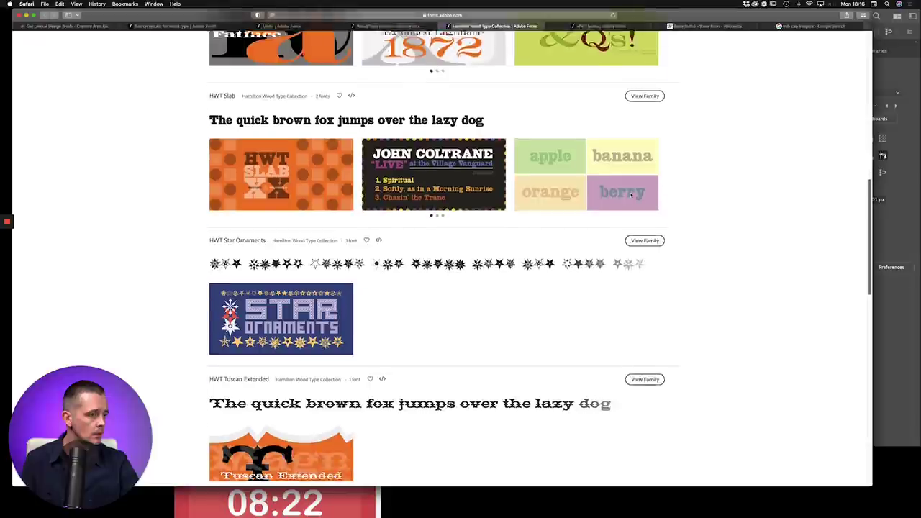
scroll(580, 209, up, 1)
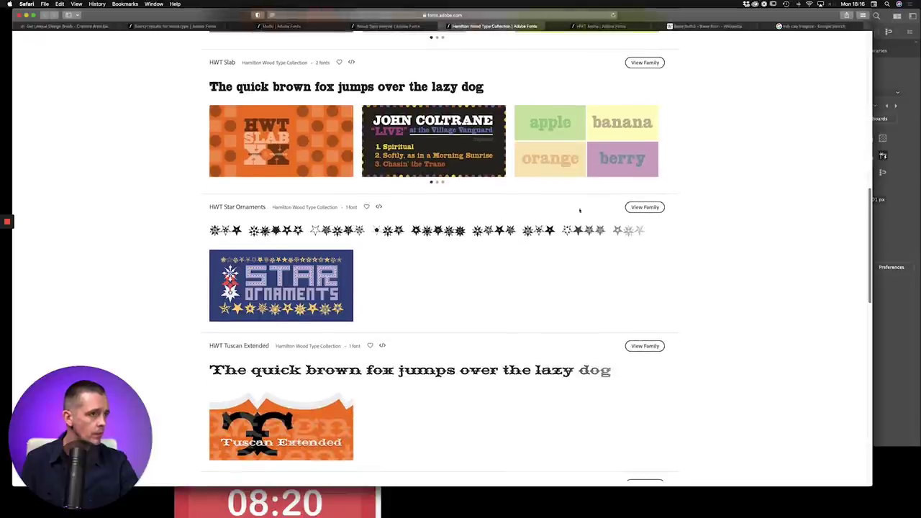
super+click(410, 89)
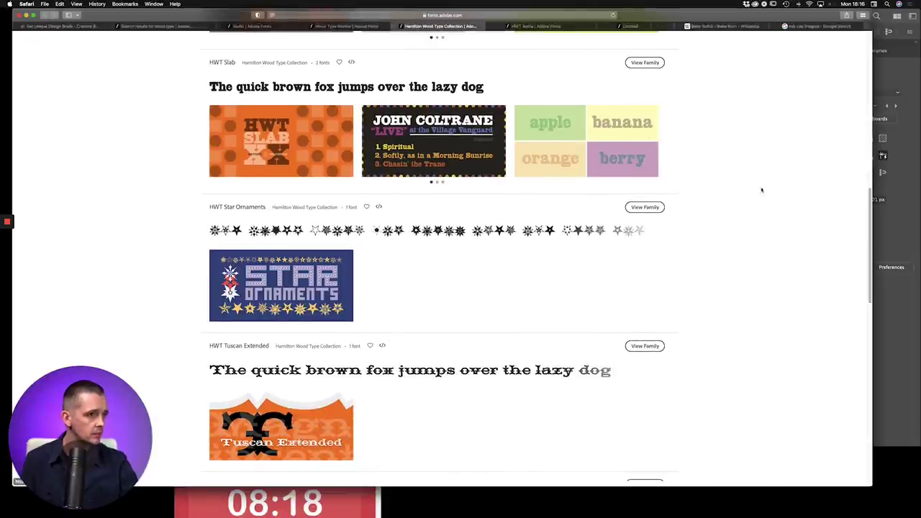
Bring up the HWT Aetna family page and examine its styles, from Regular to Condensed.
click(543, 26)
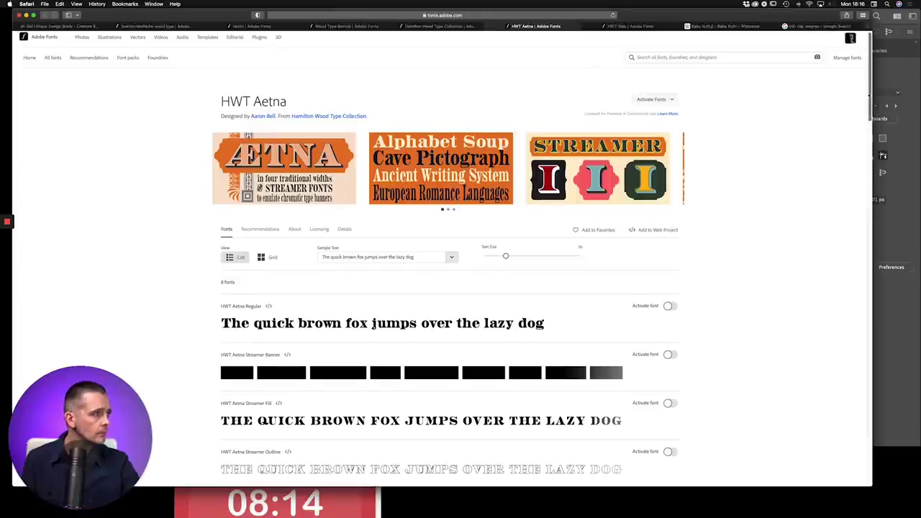
scroll(856, 130, down, 7)
scroll(847, 166, up, 3)
scroll(847, 165, up, 1)
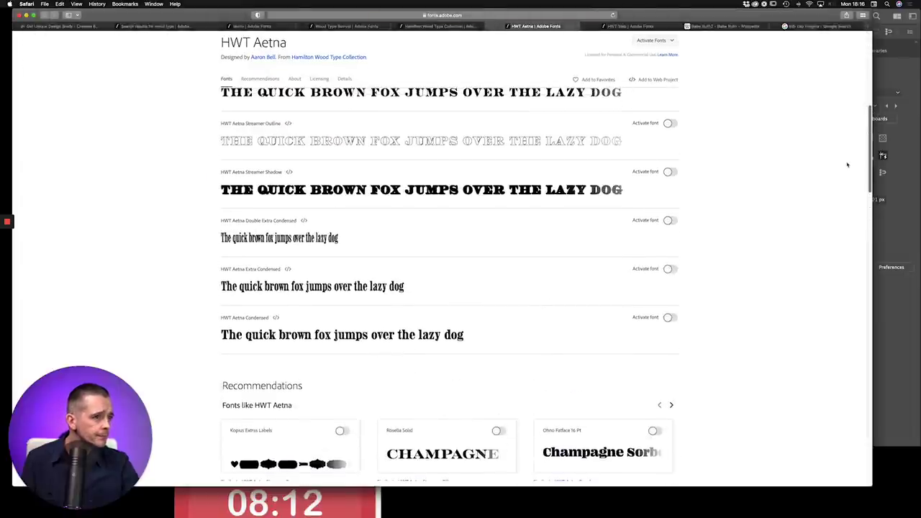
scroll(846, 165, up, 1)
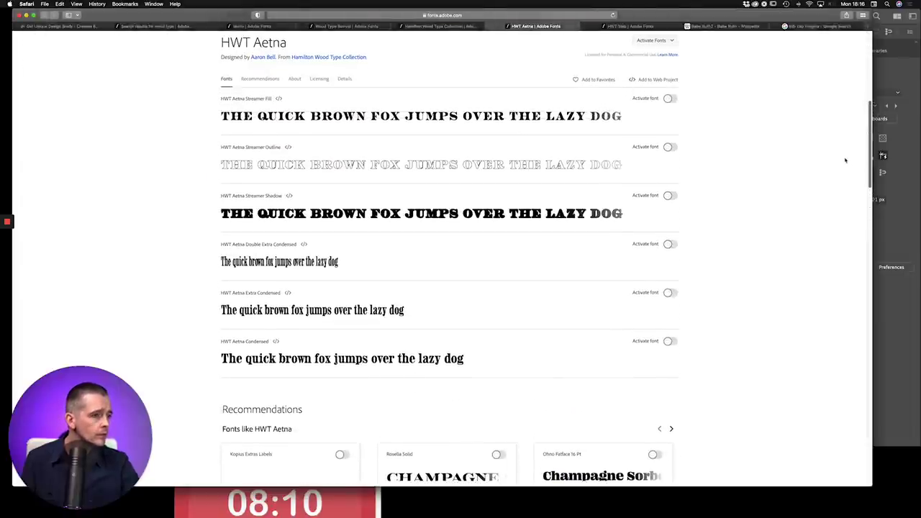
scroll(849, 158, up, 10)
Set the HWT Aetna sample text to "DIAMOND diamond".
click(398, 260)
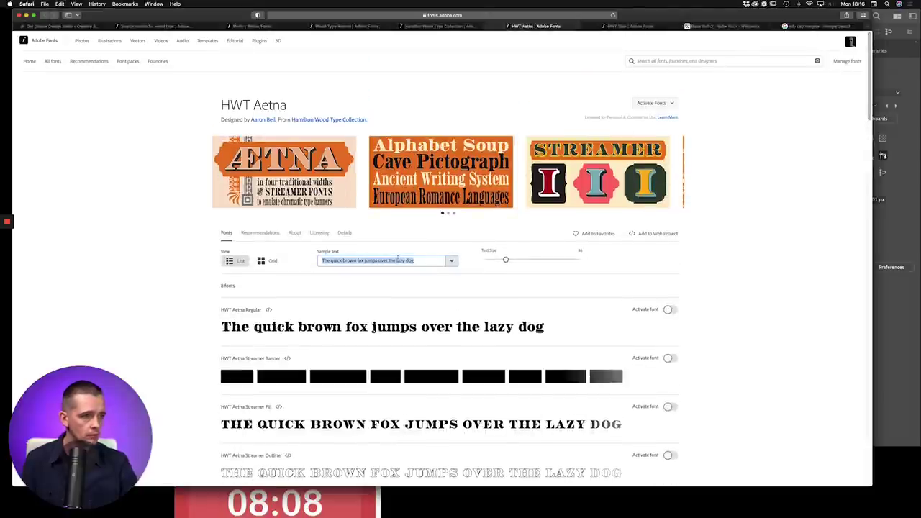
text(DIAMIN)
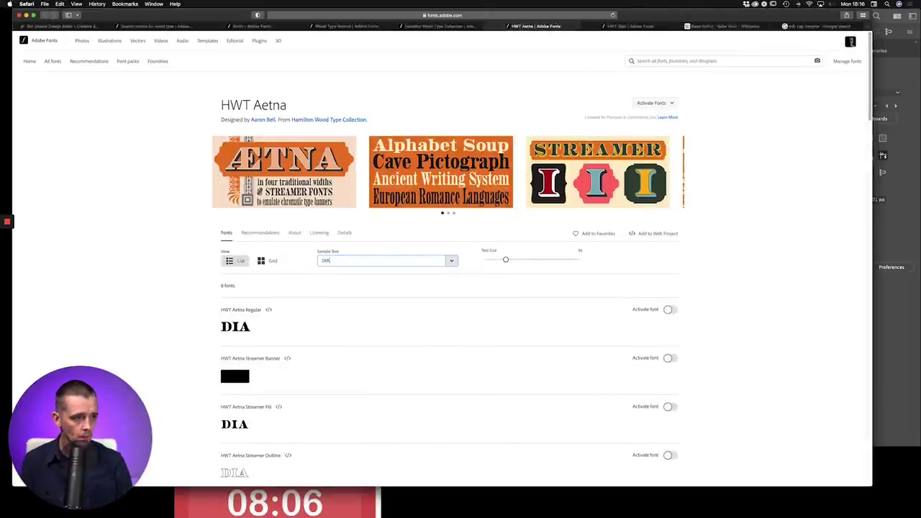
key(BackSpace)
key(BackSpace)
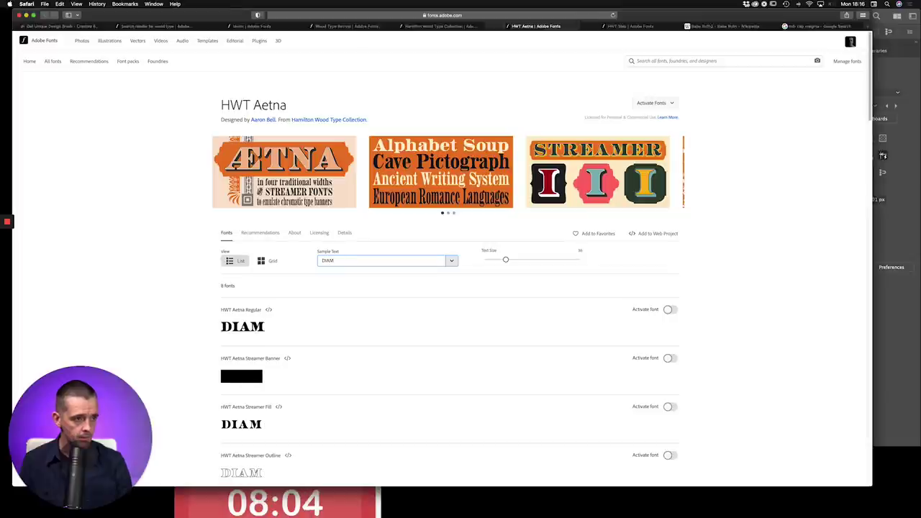
text(OND diam)
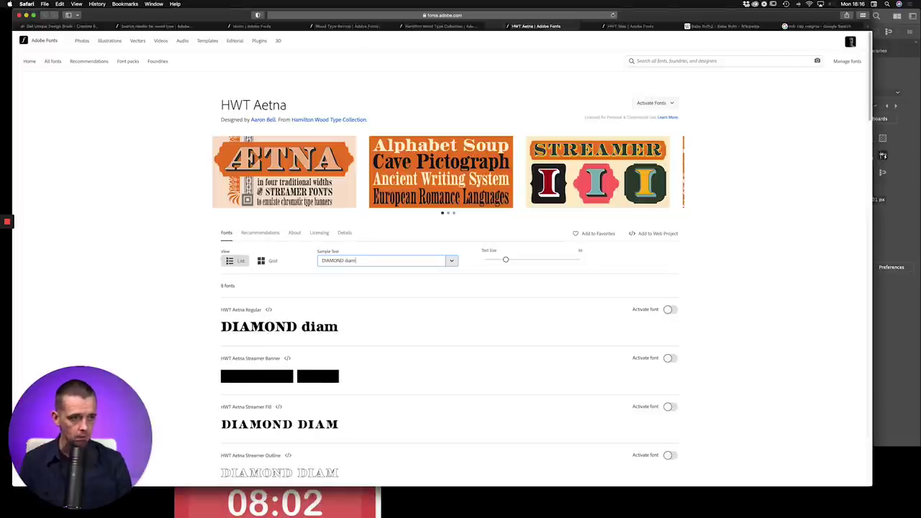
text(ond)
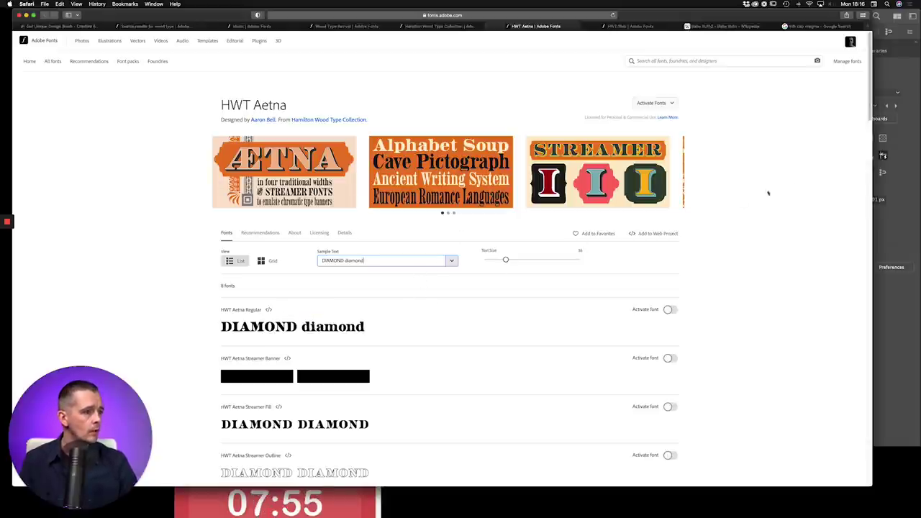
Compare the HWT Aetna styles and activate HWT Aetna Condensed, plus HWT Slab Antique from the HWT Slab family page.
scroll(851, 160, down, 5)
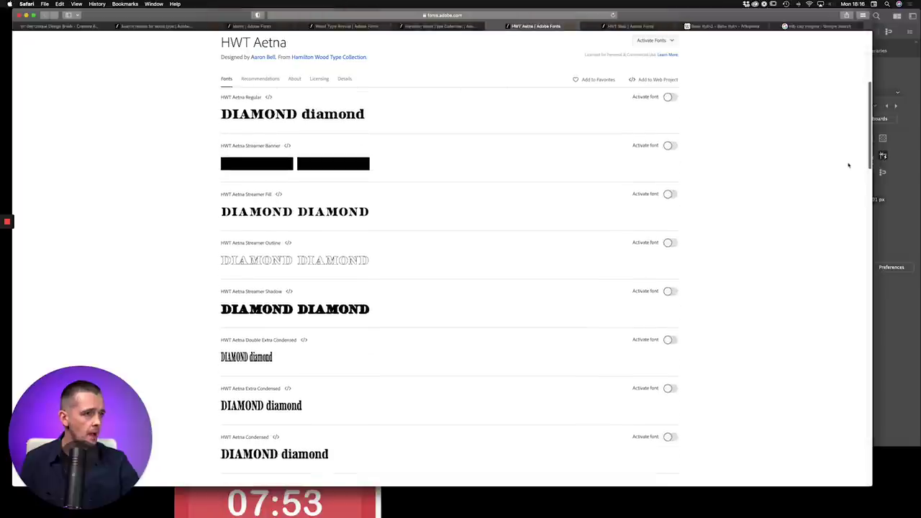
scroll(848, 166, down, 1)
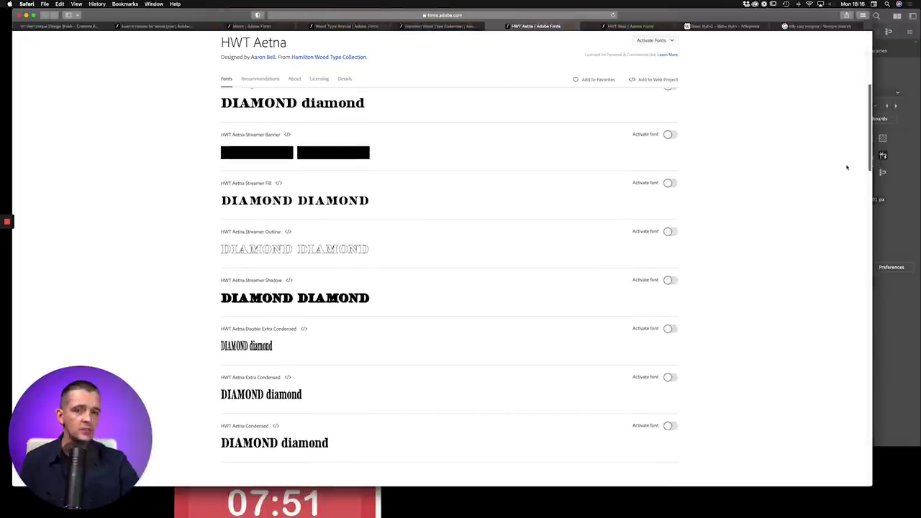
scroll(842, 168, down, 3)
scroll(837, 177, up, 5)
scroll(843, 160, down, 2)
scroll(839, 170, up, 1)
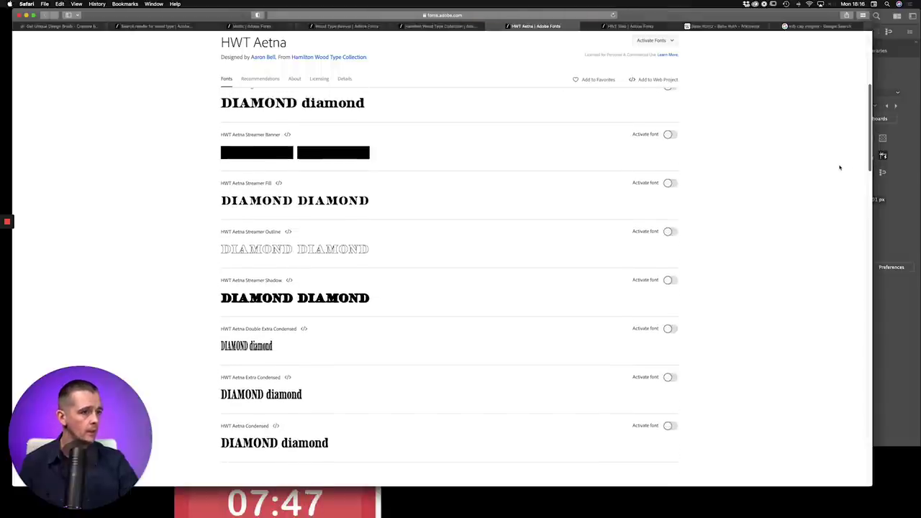
scroll(839, 167, down, 1)
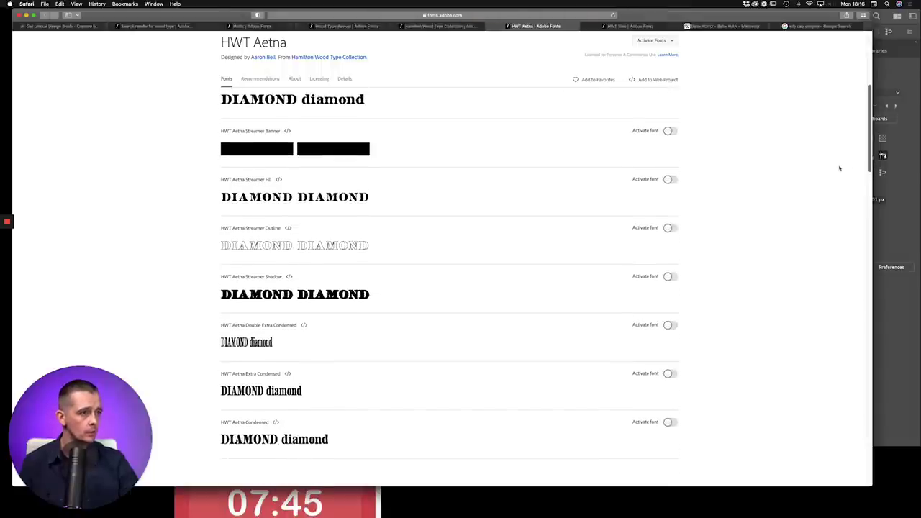
scroll(827, 188, down, 7)
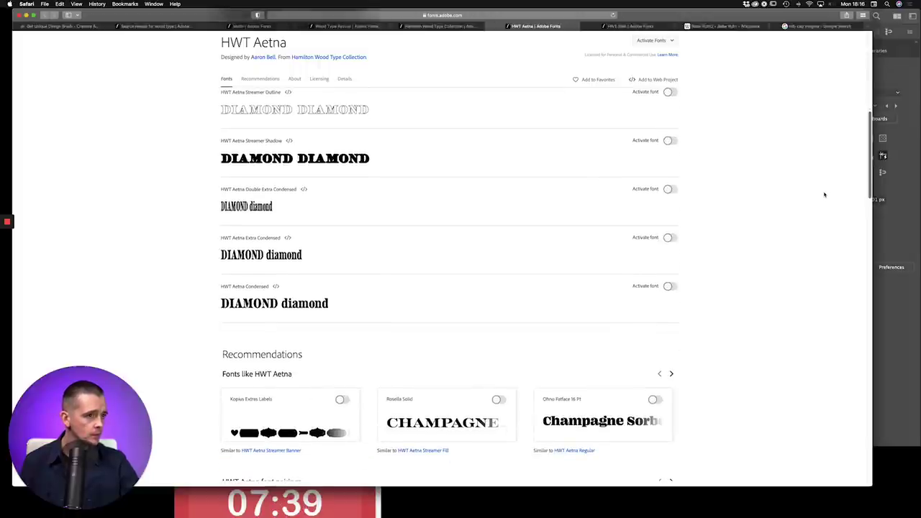
scroll(825, 195, down, 3)
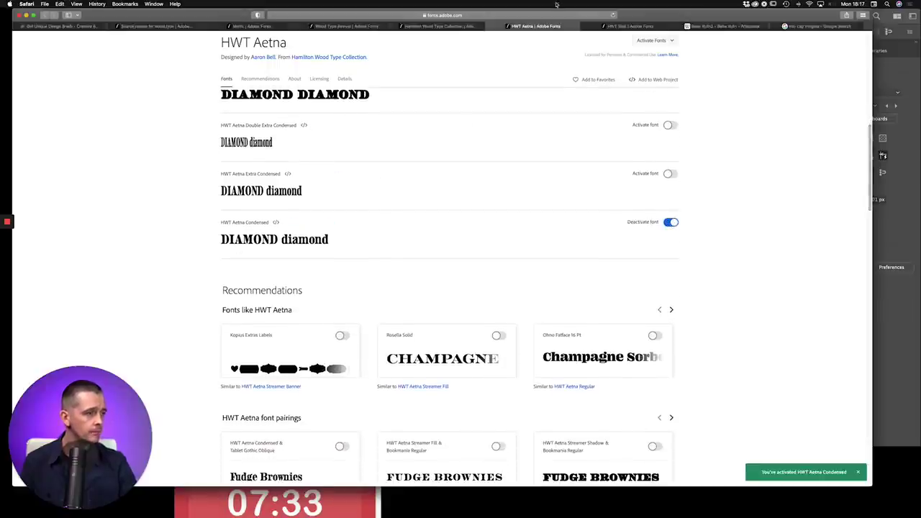
click(626, 26)
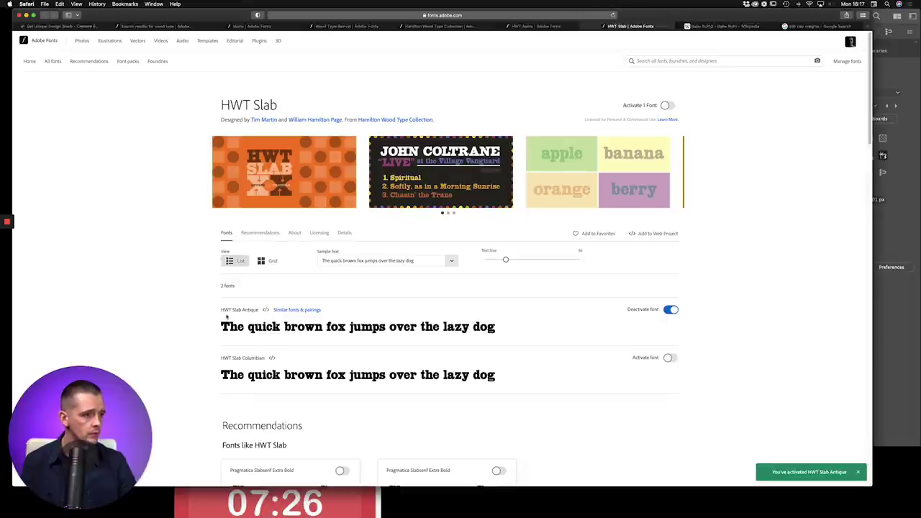
Switch to Adobe Illustrator and copy the plain DIAMOND text from the neighbouring artboard to below the diamond-A wordmark on the Logo artboard.
key(super+Tab)
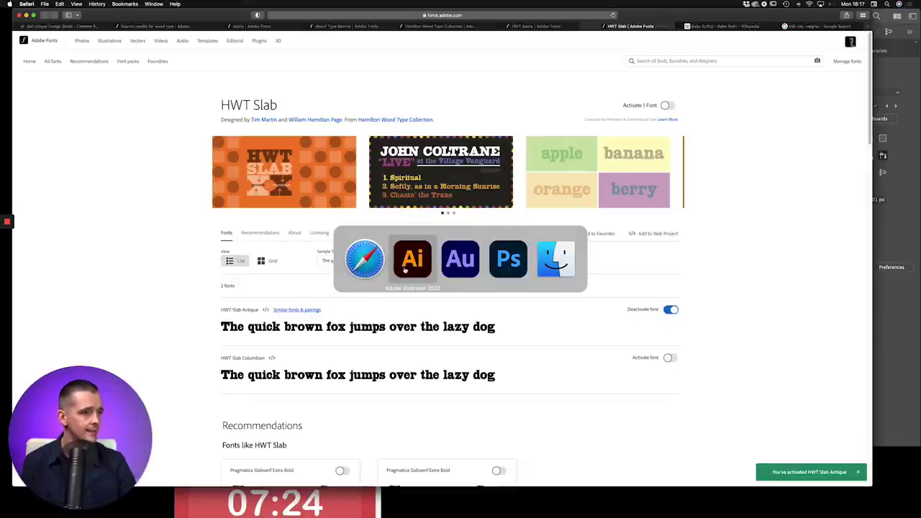
key(super+Tab)
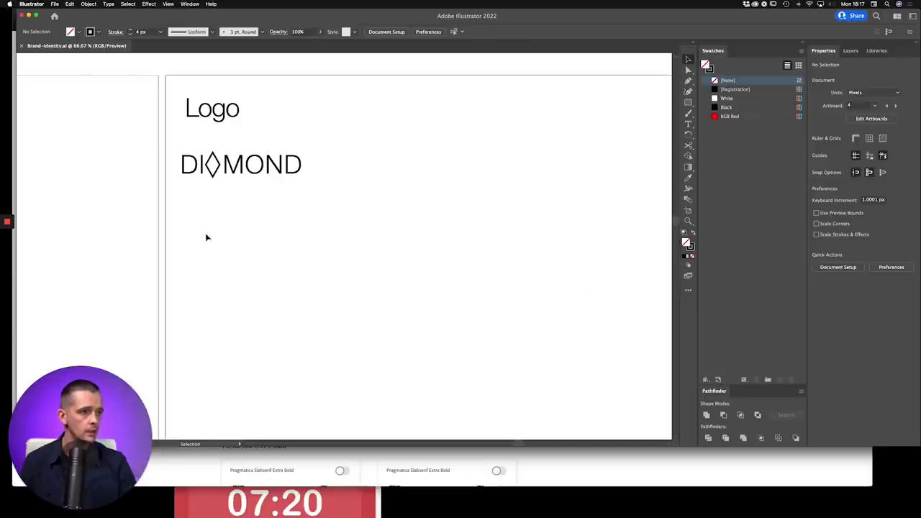
scroll(206, 238, left, 5)
click(189, 291)
drag(188, 291, 558, 241)
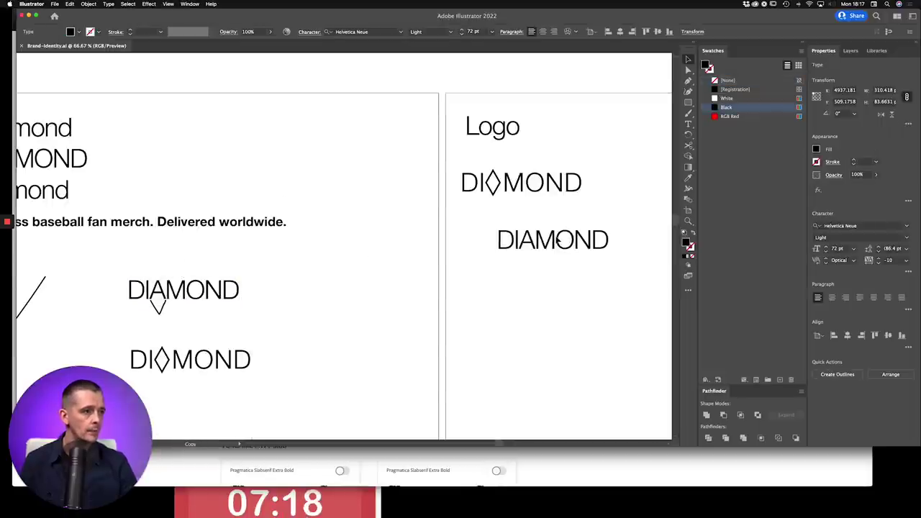
scroll(557, 241, right, 10)
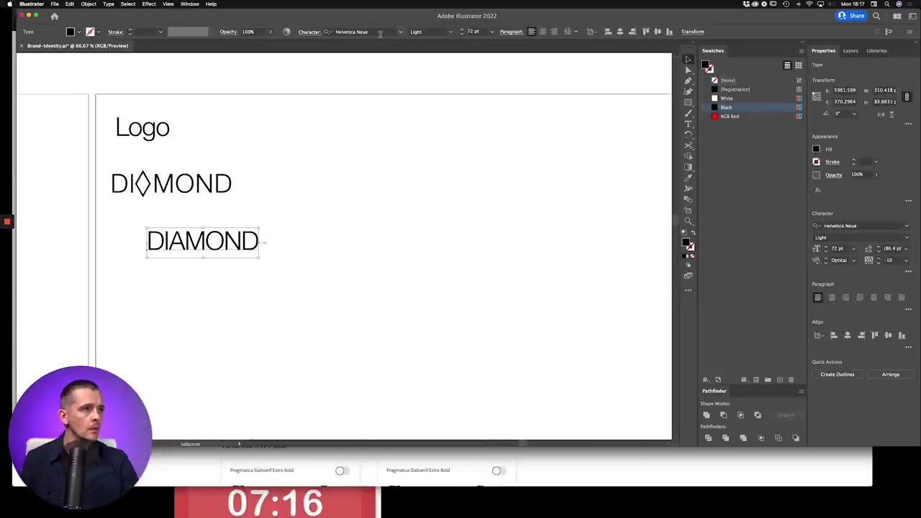
Set the copied DIAMOND text in HWT Slab Antique and duplicate it to the right of the original.
click(380, 32)
text(hwt)
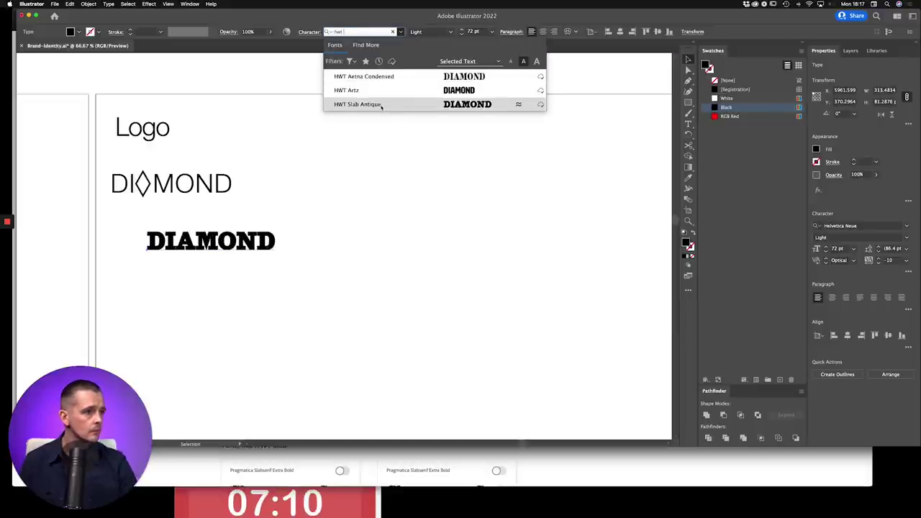
click(382, 106)
drag(233, 242, 393, 234)
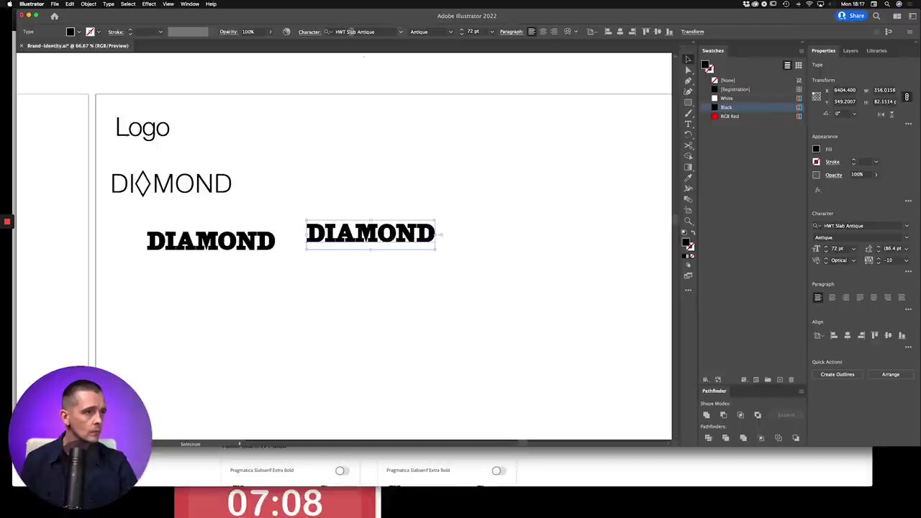
Set the duplicated DIAMOND text in HWT Aetna Condensed and move it below the HWT Slab Antique version.
click(351, 32)
text(hwt)
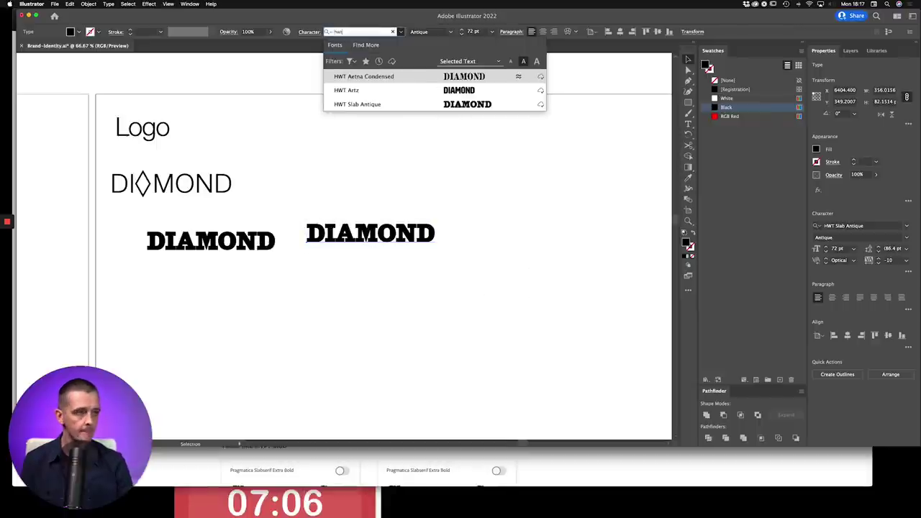
click(378, 76)
click(380, 185)
drag(375, 235, 225, 289)
click(280, 329)
Compare the two DIAMOND type samples and place a copy of the HWT Slab Antique one in the empty space to the right.
key(z)
drag(149, 334, 310, 229)
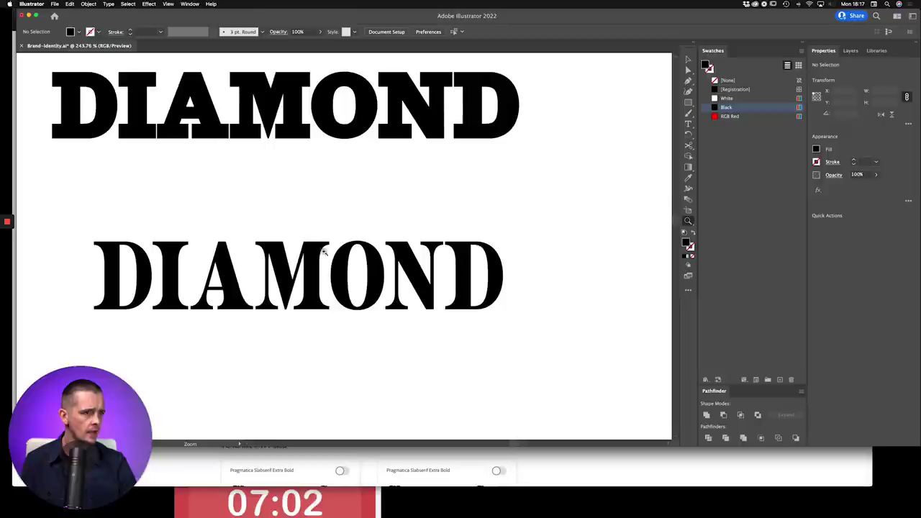
drag(373, 366, 370, 390)
key(v)
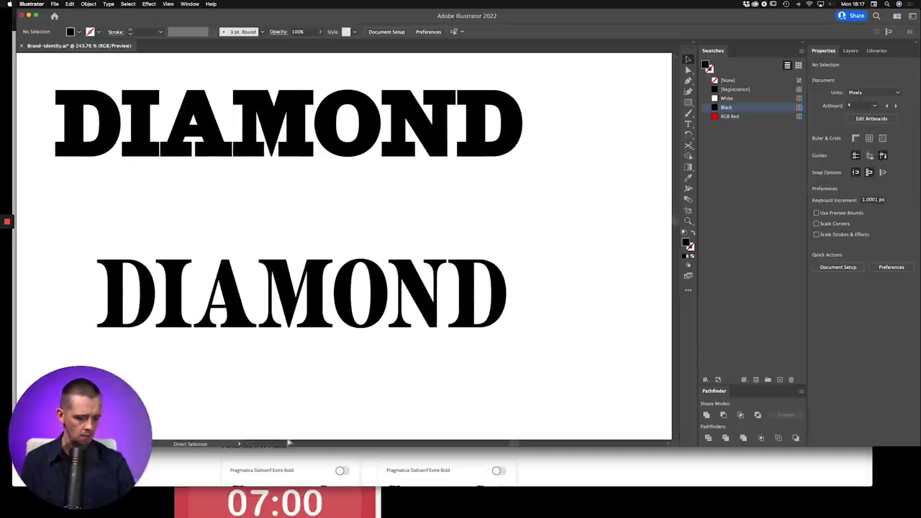
key(super+1)
drag(498, 264, 281, 316)
drag(153, 261, 498, 169)
click(395, 236)
Set the copied HWT Slab Antique DIAMOND text to Auto kerning with a tracking of 25.
key(z)
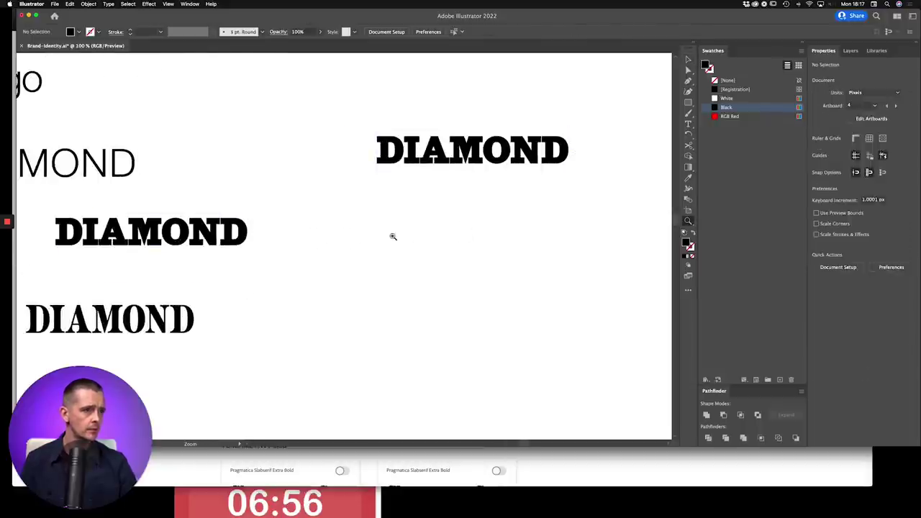
drag(363, 121, 596, 246)
drag(488, 284, 469, 312)
key(super+minus)
key(super+minus)
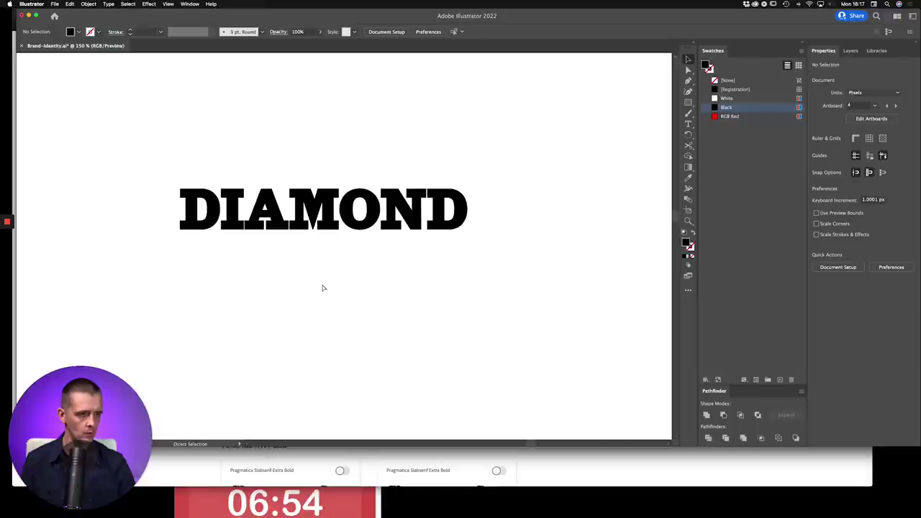
key(v)
click(465, 231)
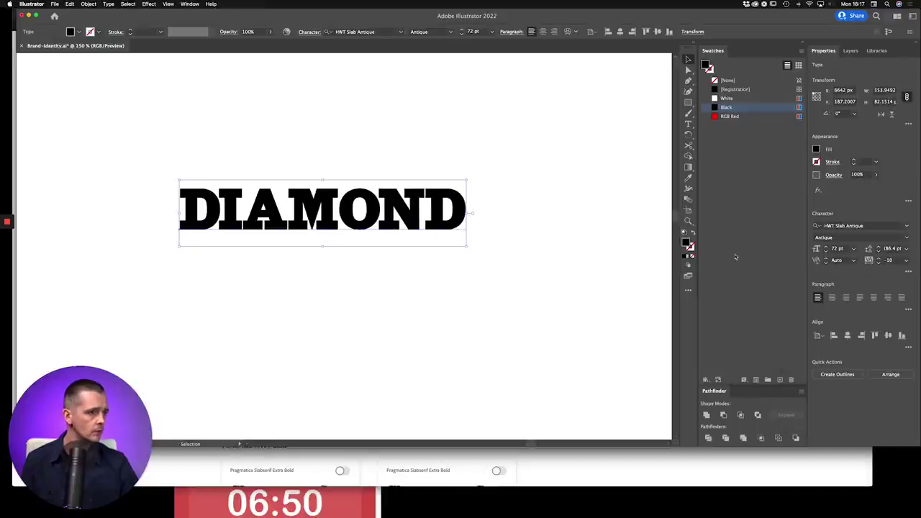
click(906, 260)
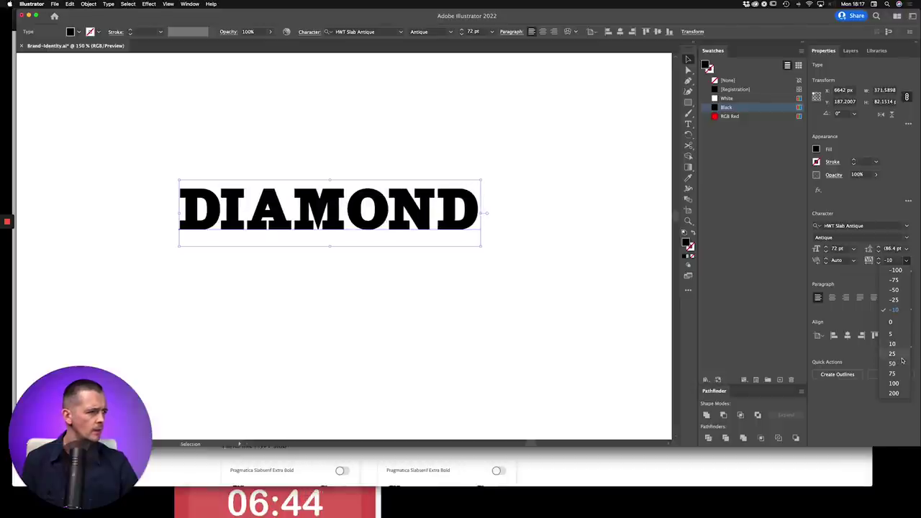
click(902, 360)
click(475, 320)
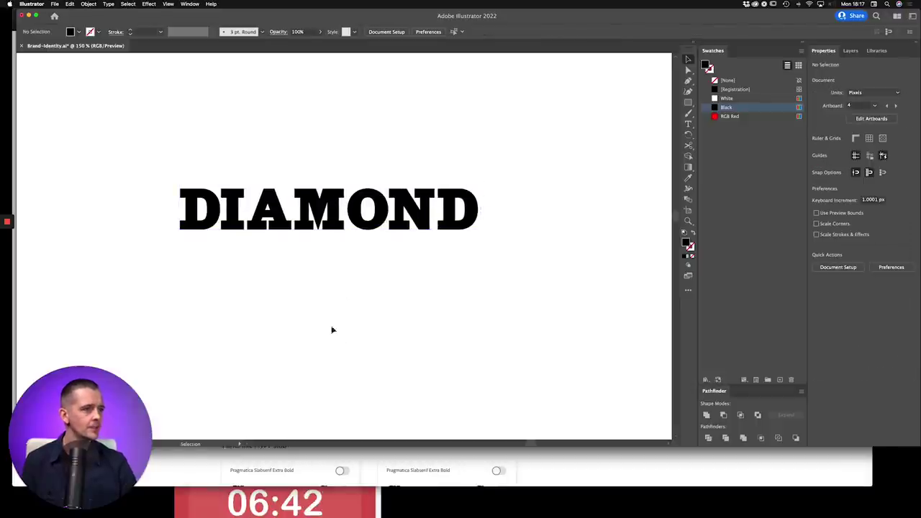
Duplicate the spaced DIAMOND text directly below itself and convert the copy to outlines.
click(377, 208)
drag(380, 242, 393, 327)
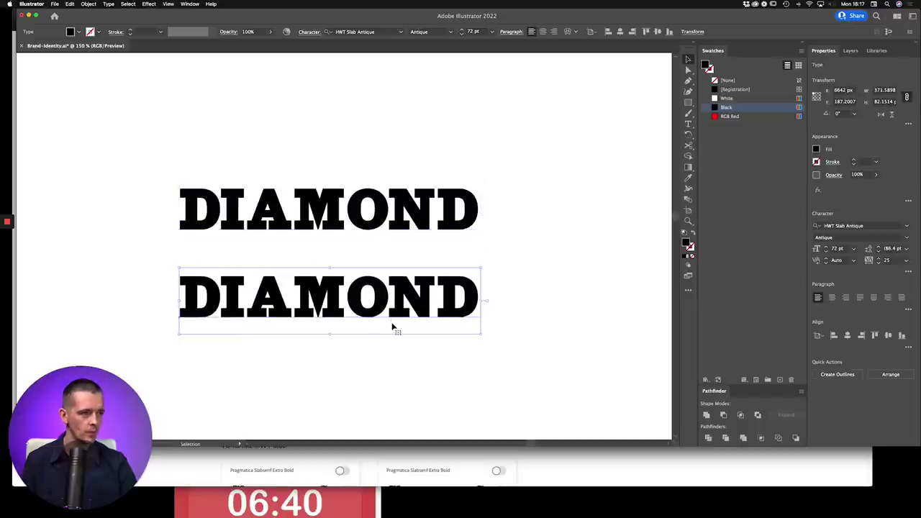
key(super+h)
key(super+shift+o)
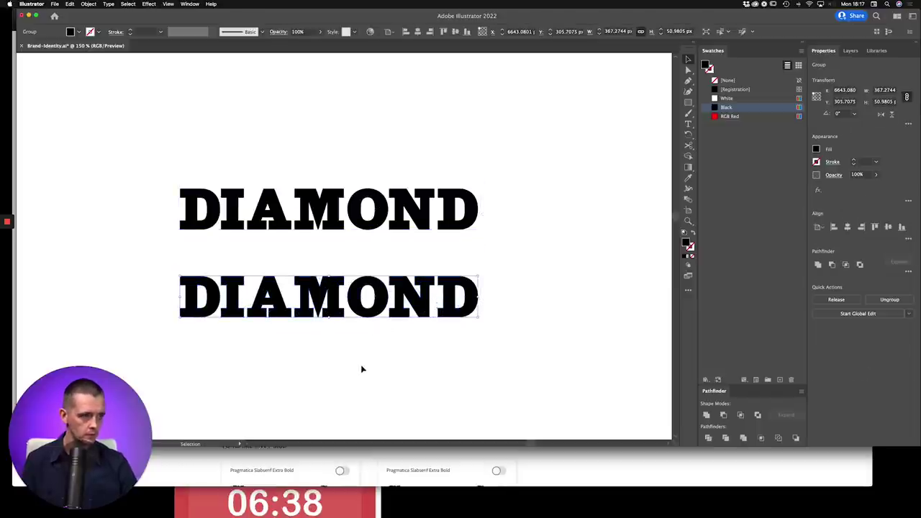
Ungroup the outlined DIAMOND copy and delete its letter O.
key(a)
click(324, 365)
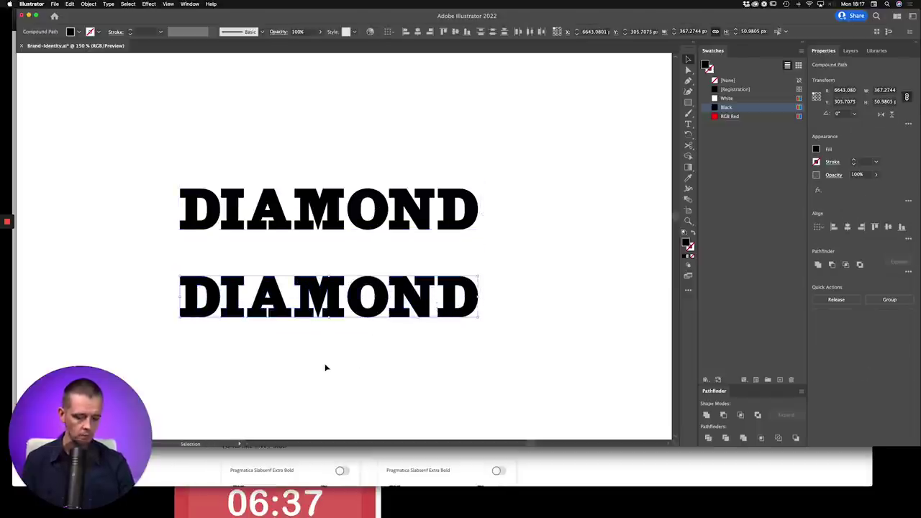
click(383, 283)
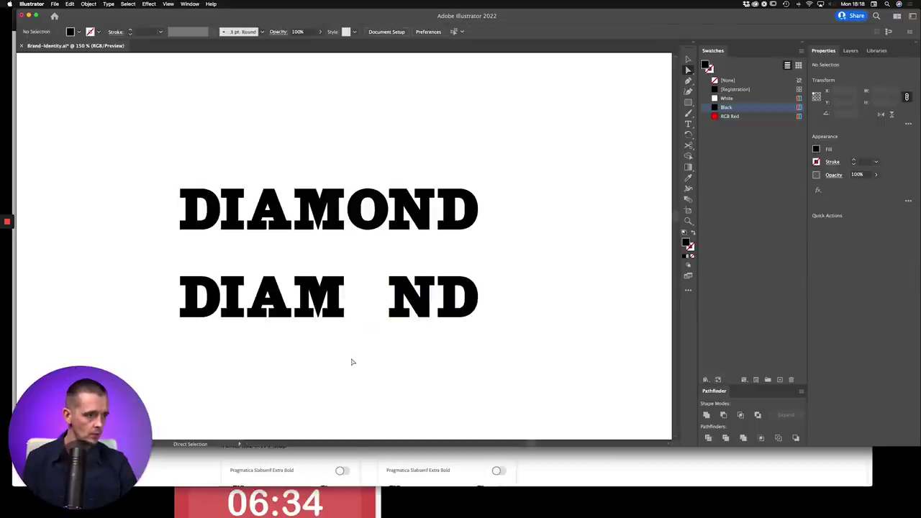
key(v)
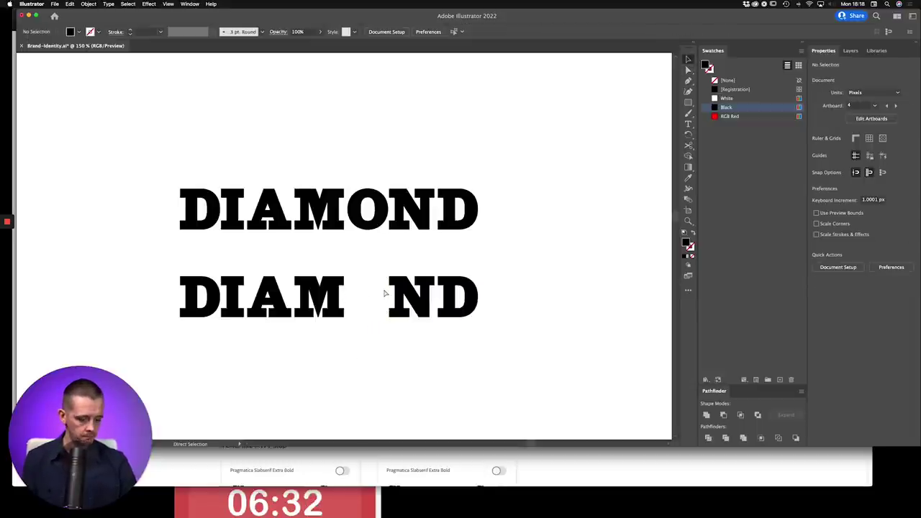
Show the document grid over the artwork around the outlined lettering.
key(super+equal)
scroll(323, 267, down, 3)
key(super+apostrophe)
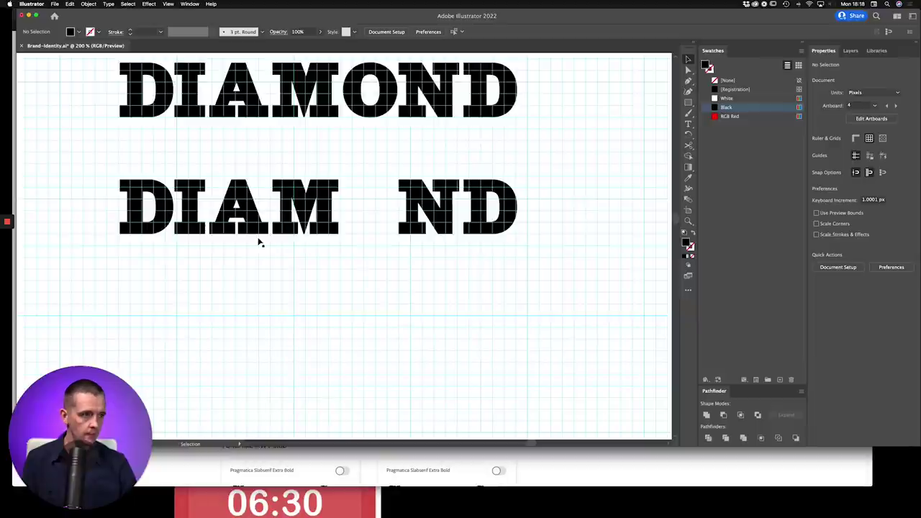
scroll(359, 298, up, 2)
scroll(360, 298, right, 2)
key(a)
key(super+equal)
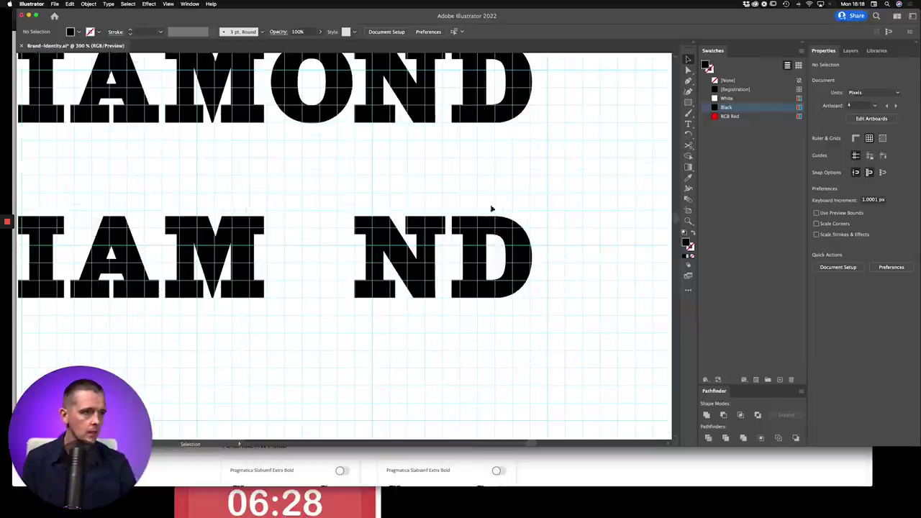
Draw a concave curve about 32 by 43 px with the Pen below the missing O, using no fill and a 1 px black stroke.
key(p)
scroll(333, 216, down, 3)
scroll(333, 215, left, 1)
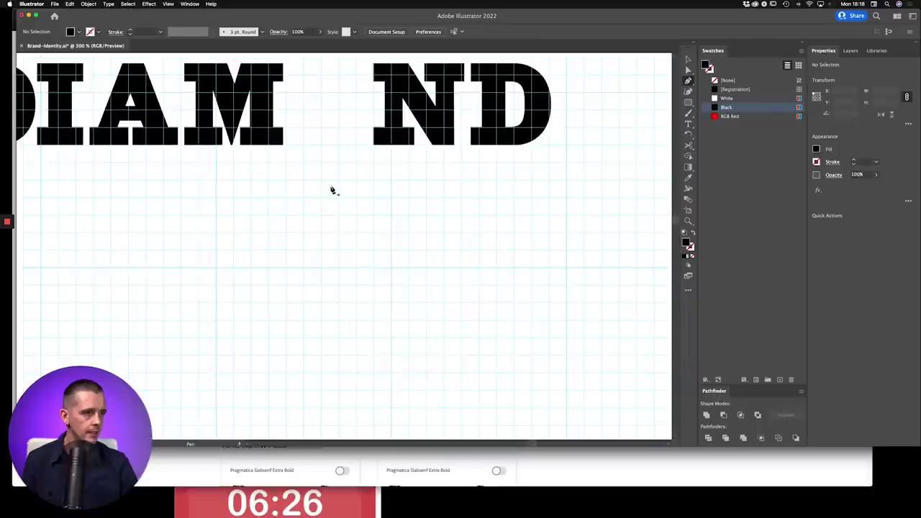
click(321, 197)
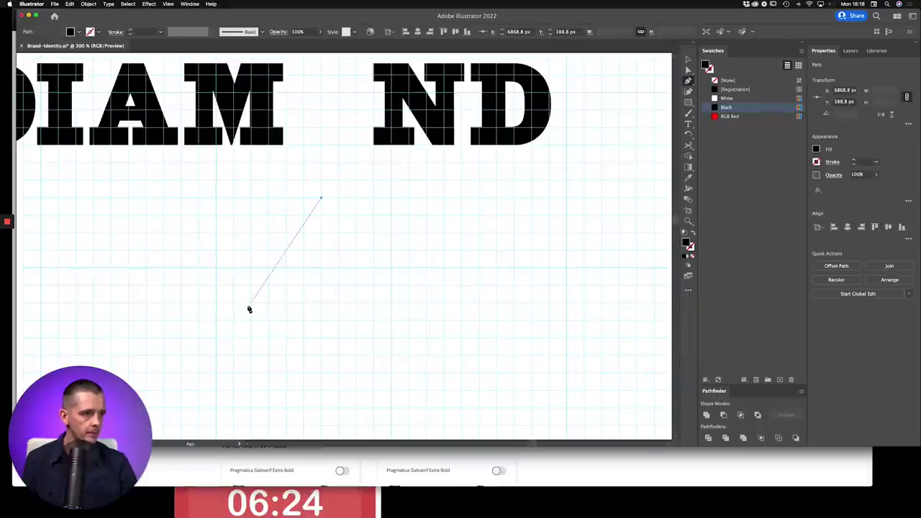
drag(269, 267, 231, 268)
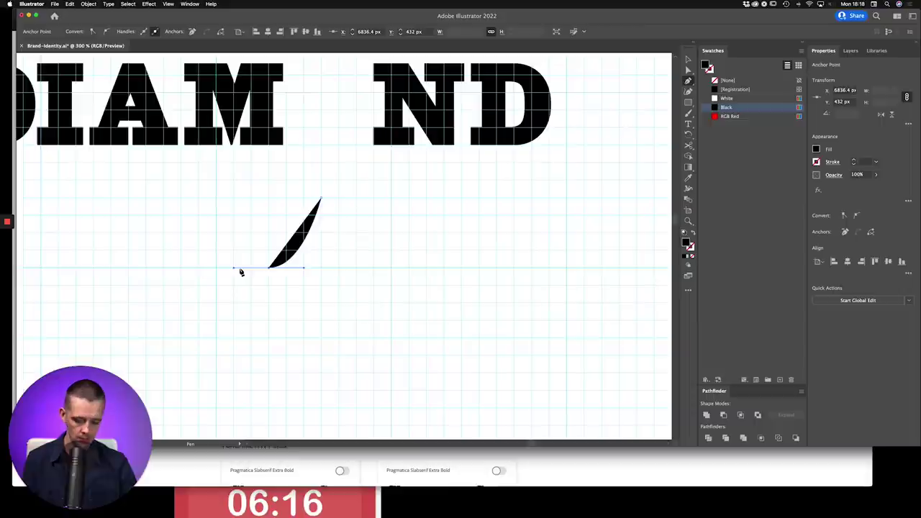
key(/)
key(v)
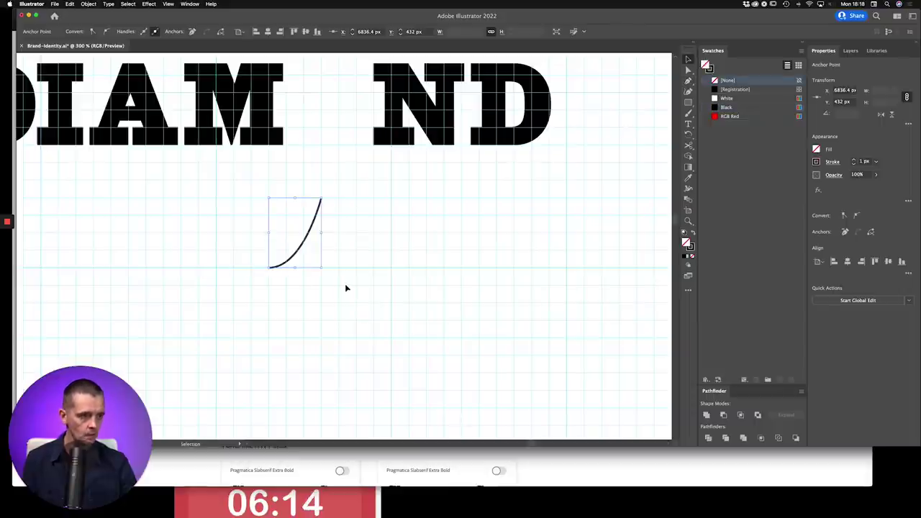
Try to make a reflected copy of the curve at a 180° angle.
click(89, 3)
mouse_move(101, 12)
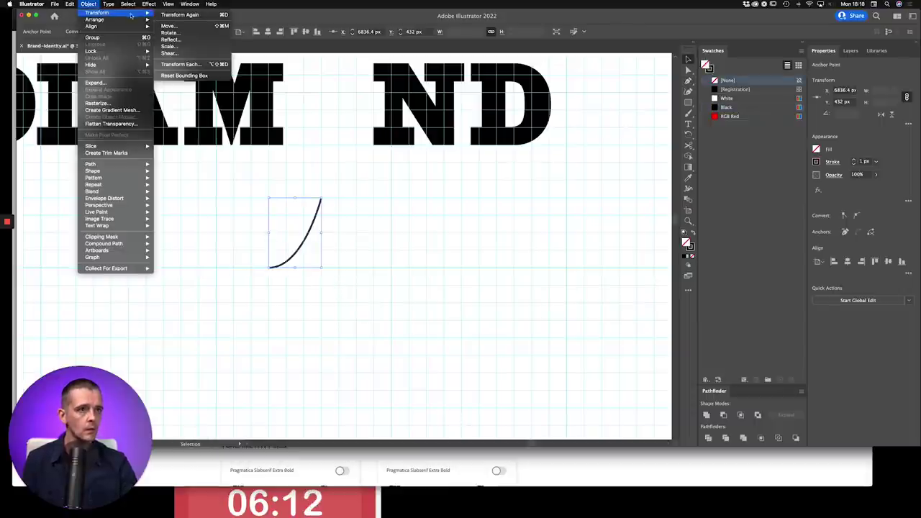
click(170, 40)
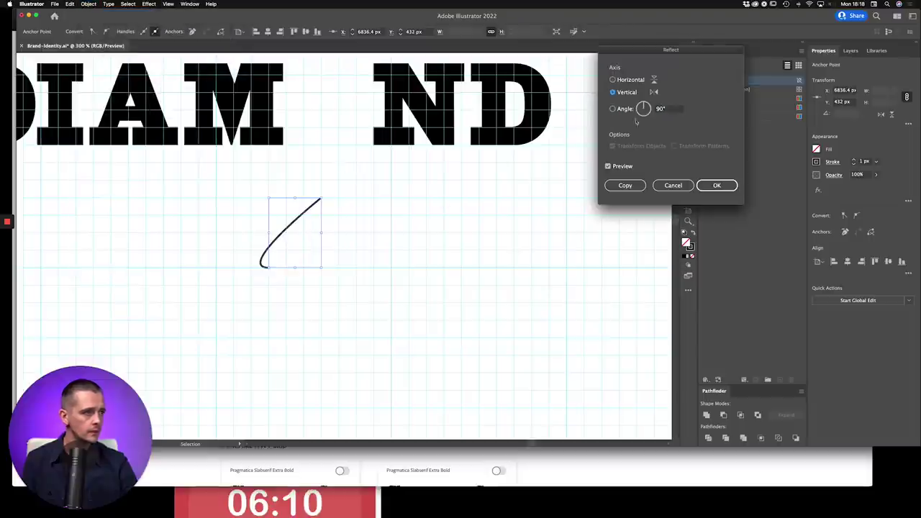
click(631, 80)
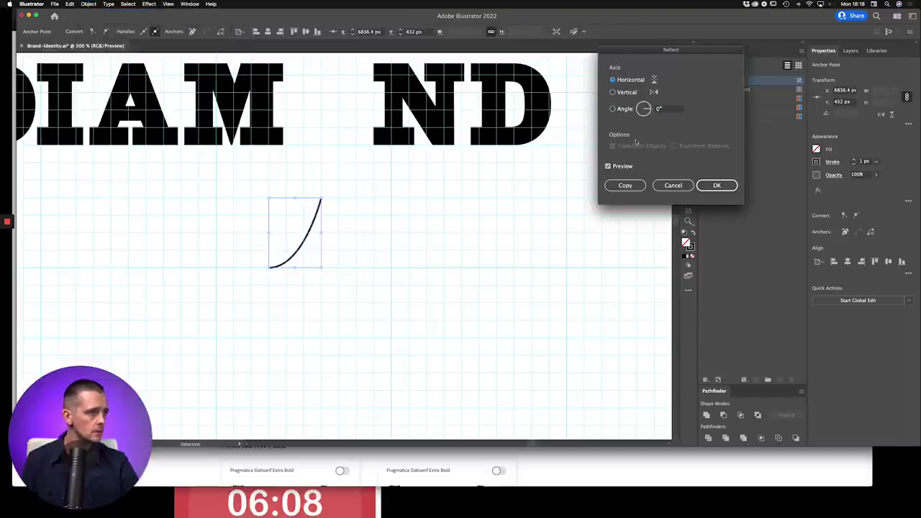
key(Down)
key(Down)
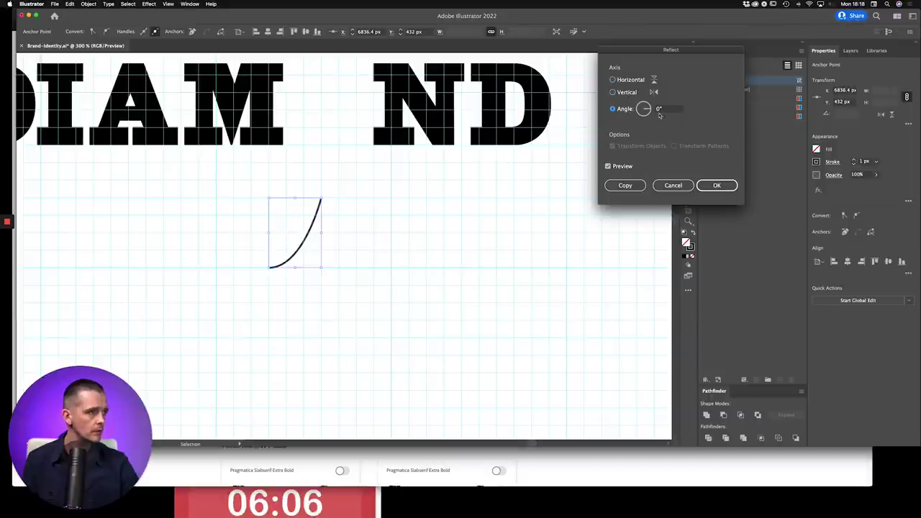
key(Tab)
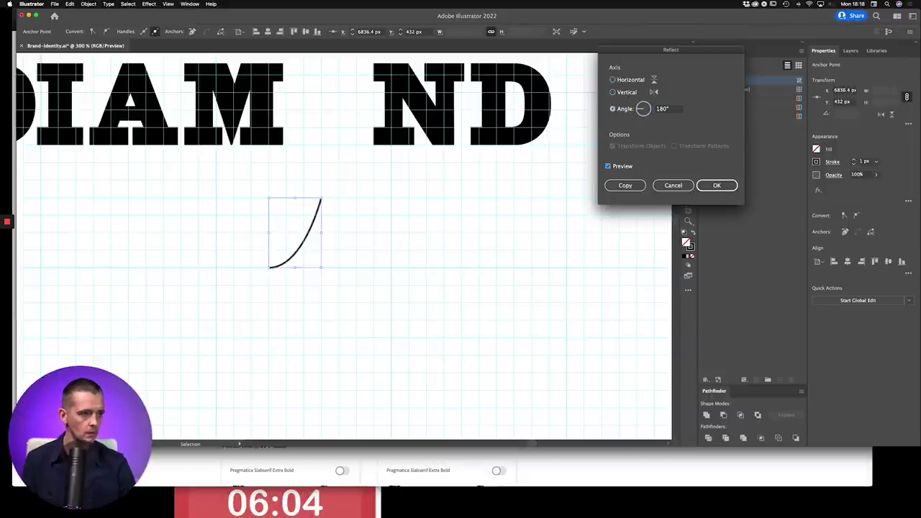
click(631, 185)
click(317, 251)
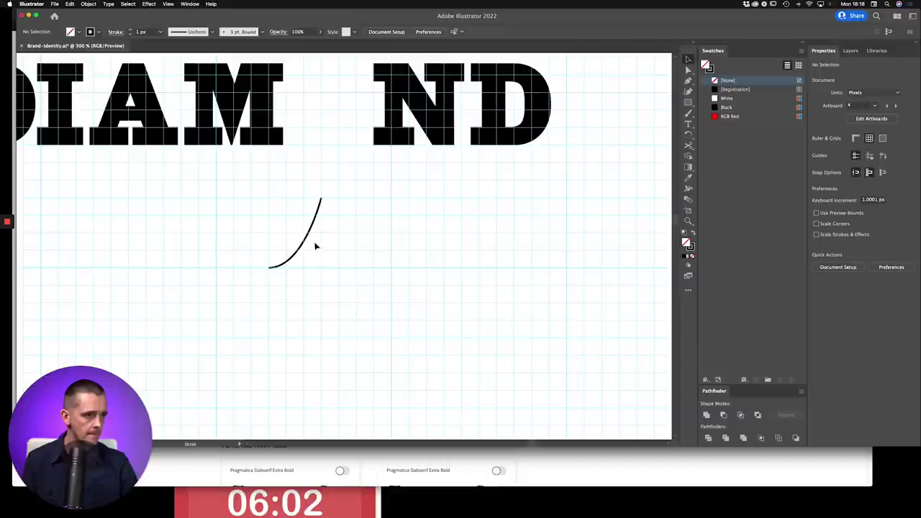
Duplicate the curve, rotate the copy 180° and place it diagonally opposite as the lower-right side of a diamond.
drag(315, 246, 352, 242)
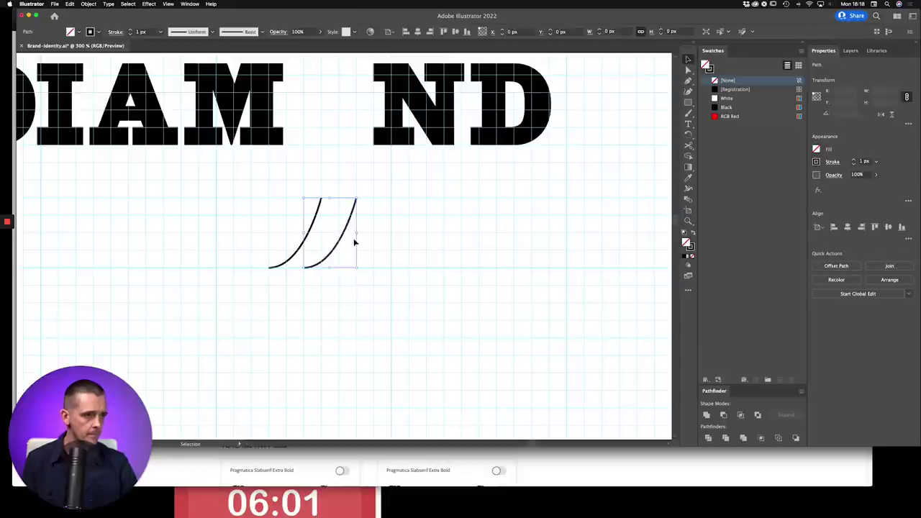
drag(360, 274, 281, 227)
click(322, 262)
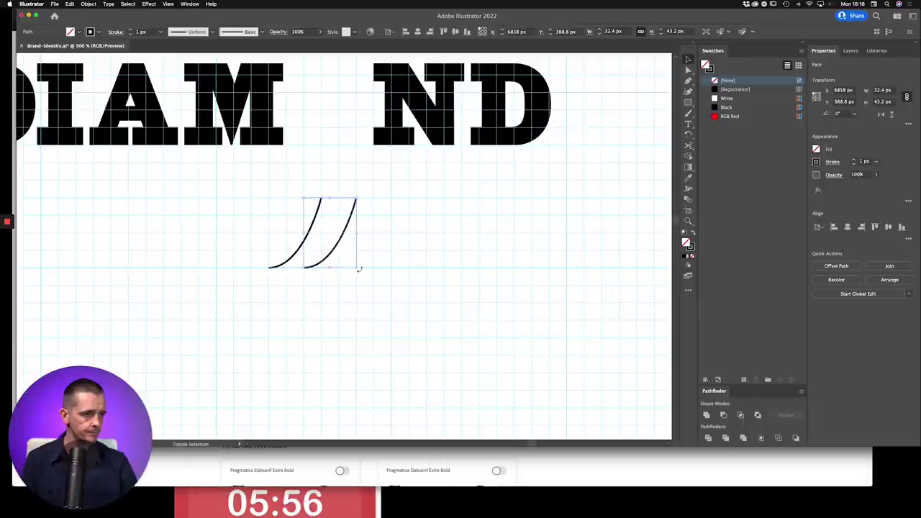
drag(365, 259, 301, 173)
drag(323, 228, 346, 289)
click(401, 310)
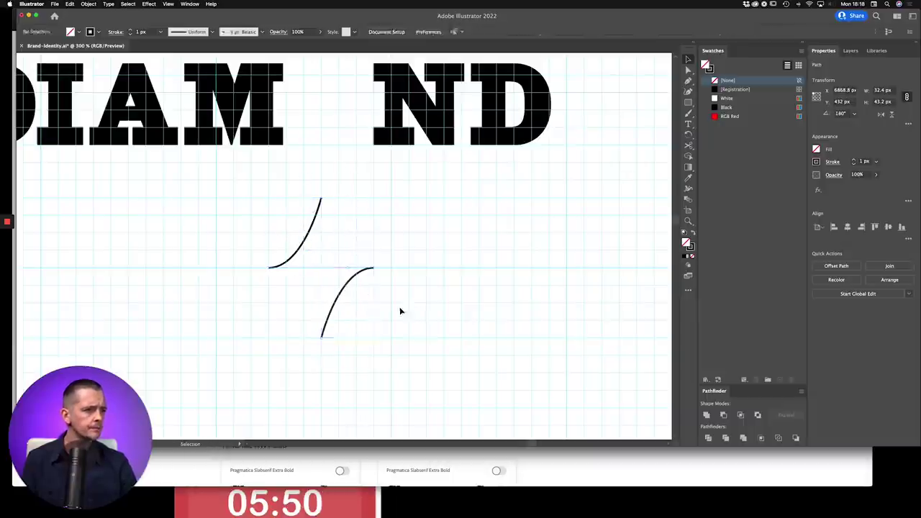
Try pasting a duplicate of both curves to build the diamond's two missing sides.
key(super+a)
key(super+c)
click(408, 318)
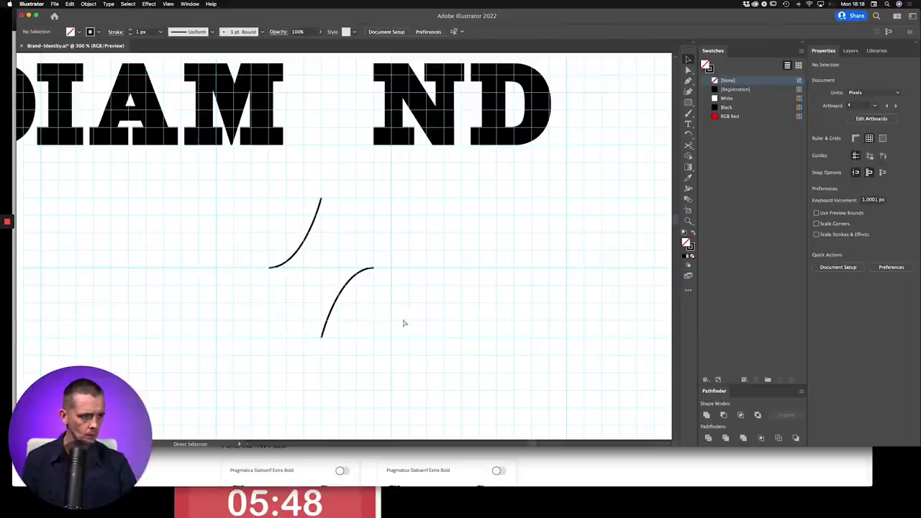
key(super+v)
drag(299, 350, 298, 350)
click(351, 199)
drag(340, 185, 371, 198)
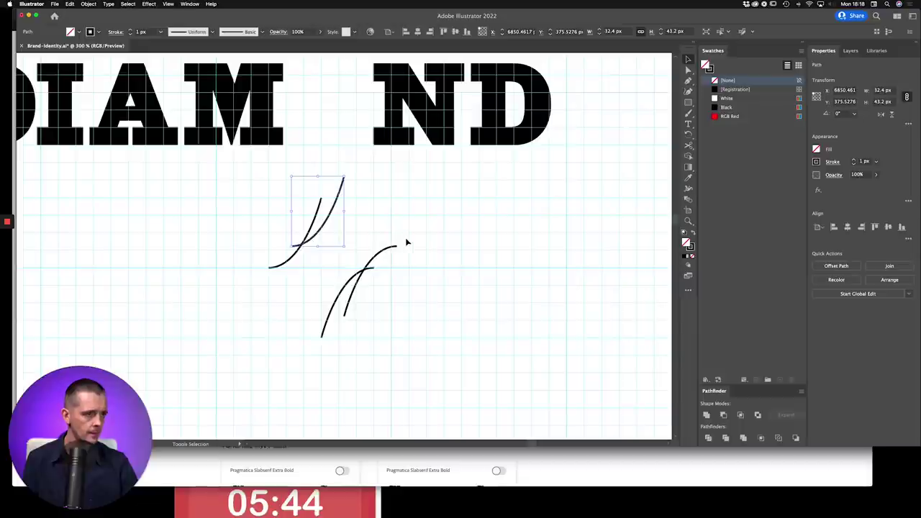
shift+click(397, 246)
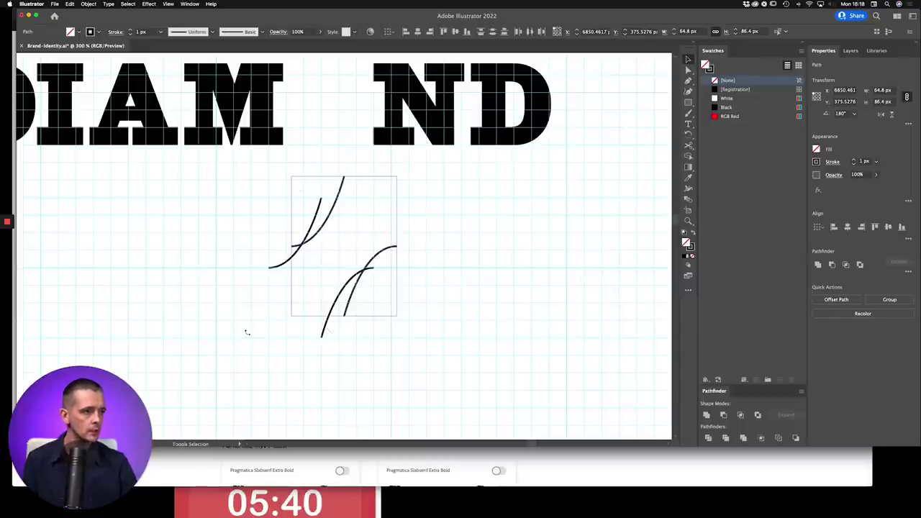
Reflect a copy of both curves at a 180° angle to complete the concave four-sided diamond.
drag(247, 332, 247, 332)
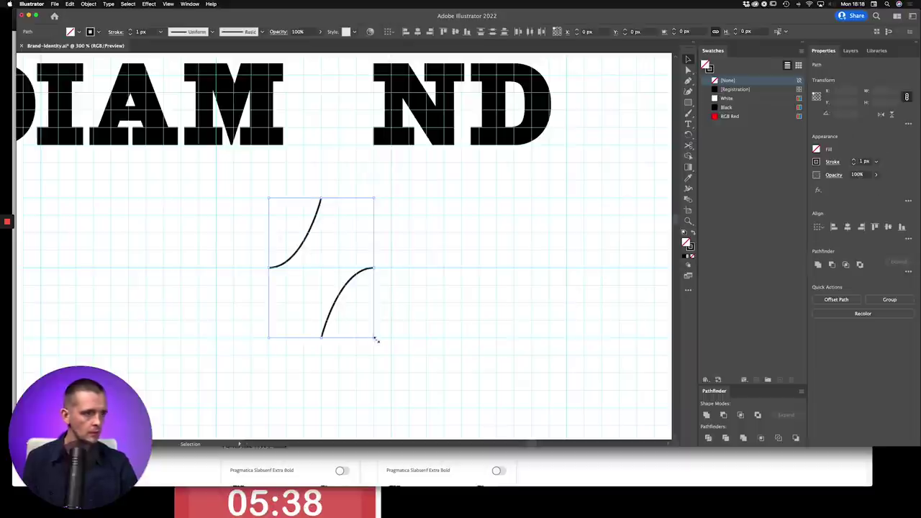
click(89, 4)
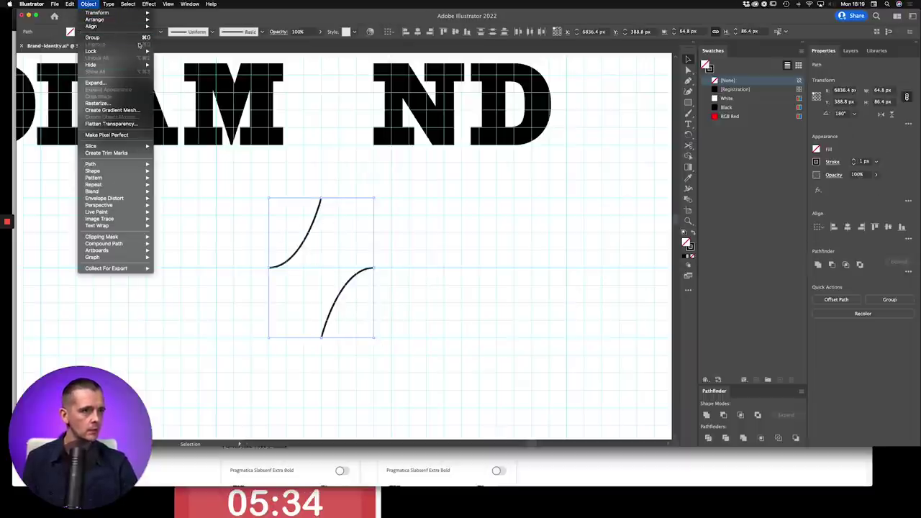
mouse_move(138, 13)
click(172, 40)
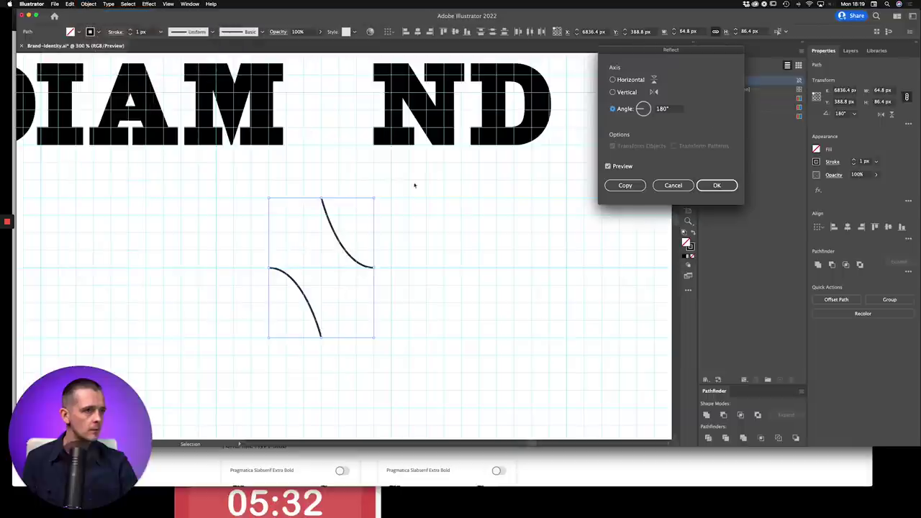
click(625, 185)
click(416, 303)
Turn the four curves into a solid diamond with a black fill and no stroke.
drag(392, 357, 221, 202)
key(a)
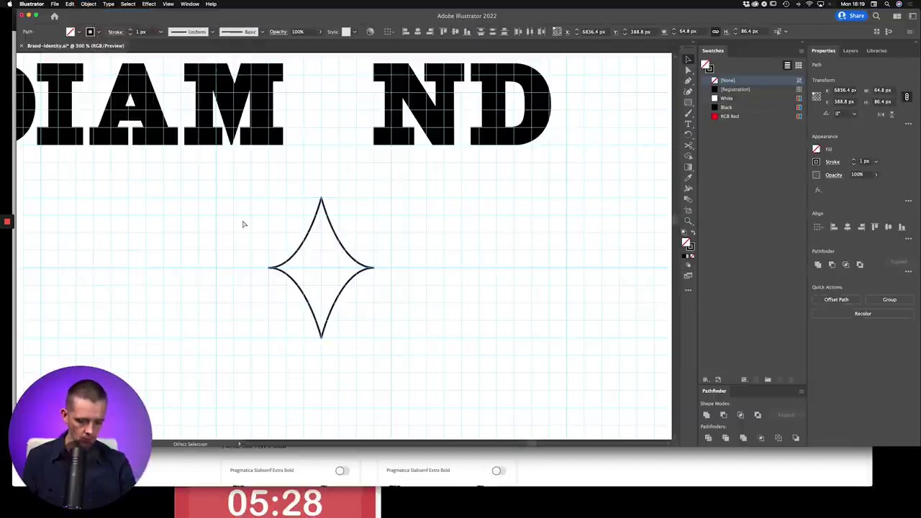
key(v)
key(shift+x)
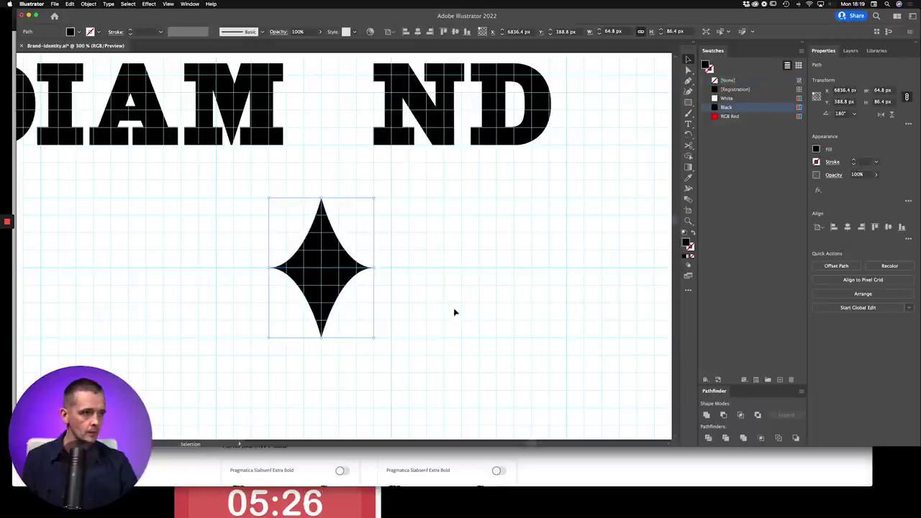
Place the diamond in the gap between M and N and resize it to 54 px wide and about 75.6 px high.
scroll(427, 300, up, 3)
scroll(426, 300, right, 2)
drag(303, 341, 348, 172)
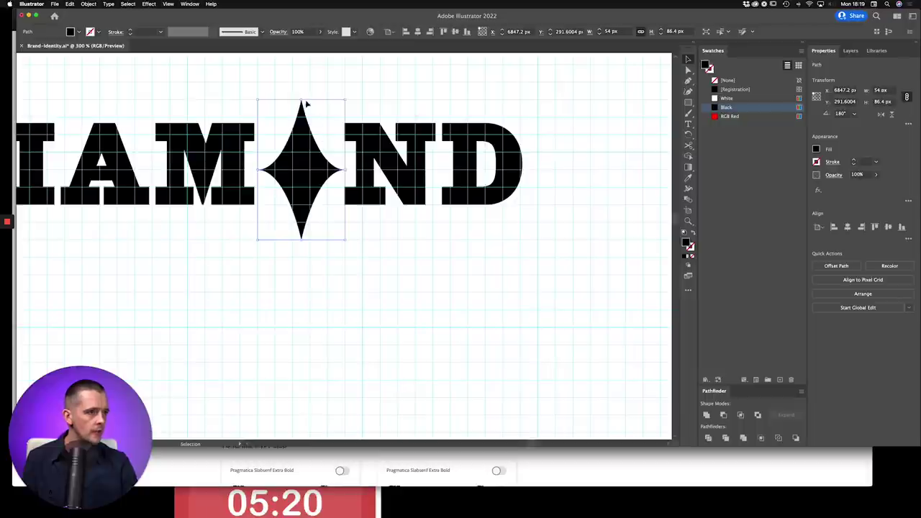
mouse_move(302, 101)
mouse_down()
mouse_move(300, 112)
mouse_move(301, 101)
mouse_up()
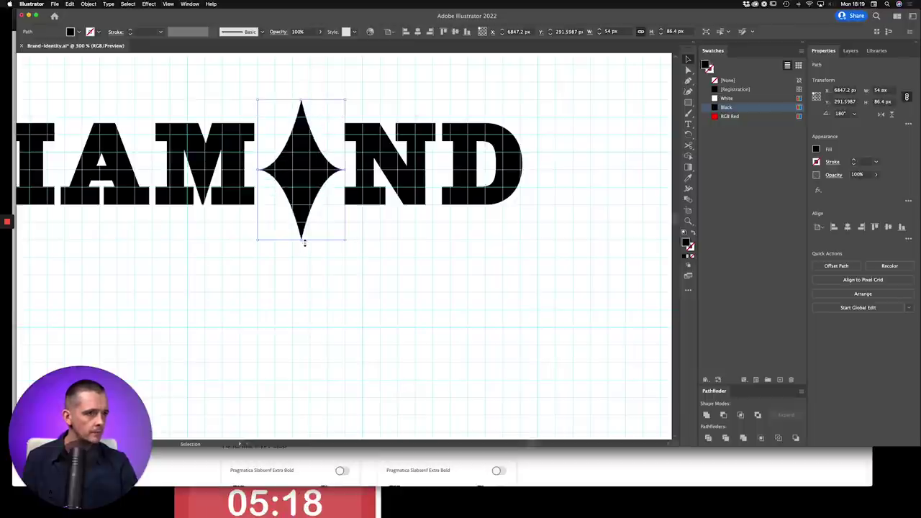
drag(305, 244, 302, 229)
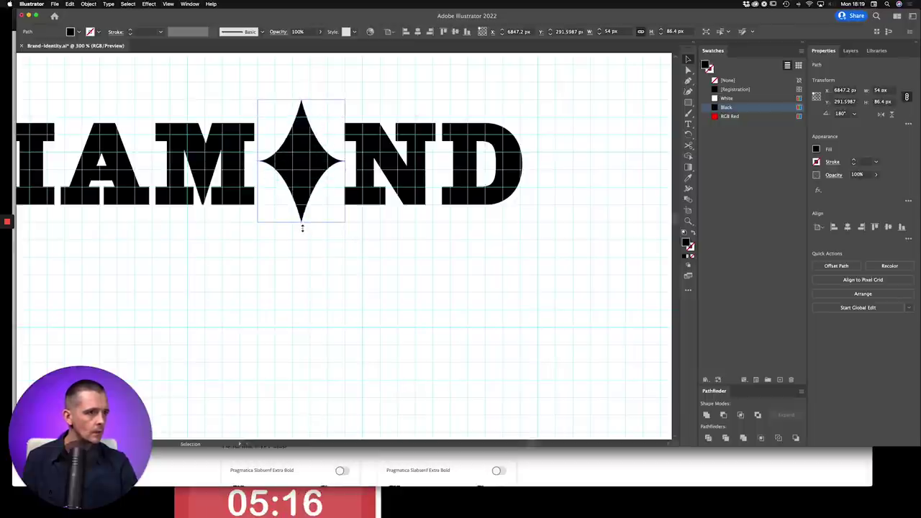
click(430, 281)
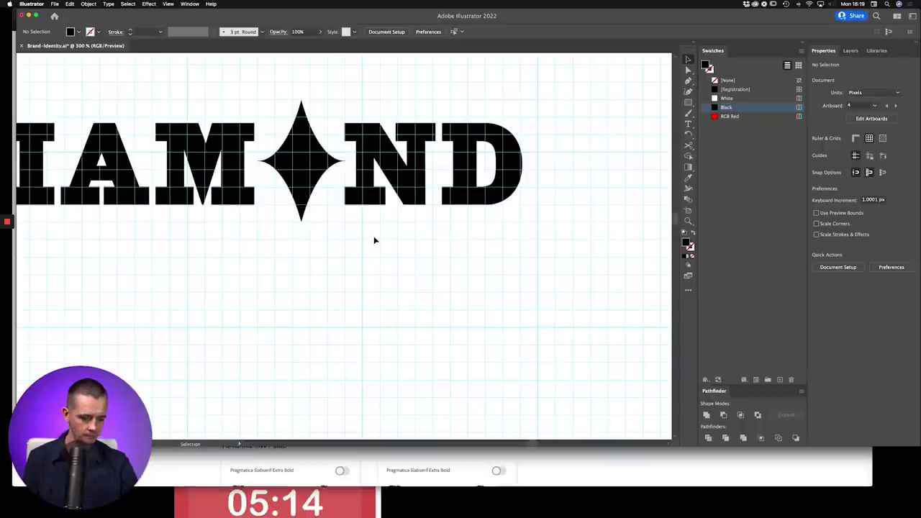
Enlarge the letters D, I, A, M, N and D of the lower wordmark proportionally, leaving out the diamond.
key(super+minus)
drag(513, 241, 413, 303)
scroll(412, 302, up, 1)
scroll(413, 302, right, 1)
key(n)
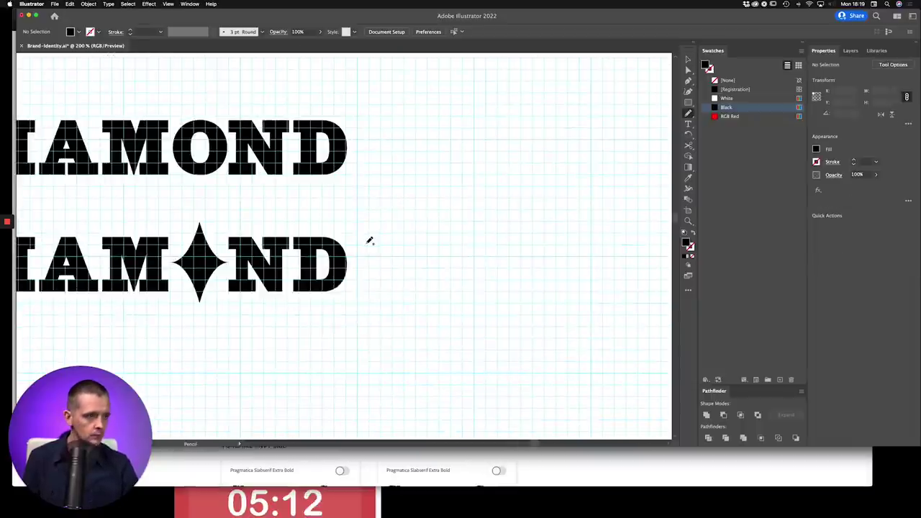
key(v)
scroll(374, 292, left, 2)
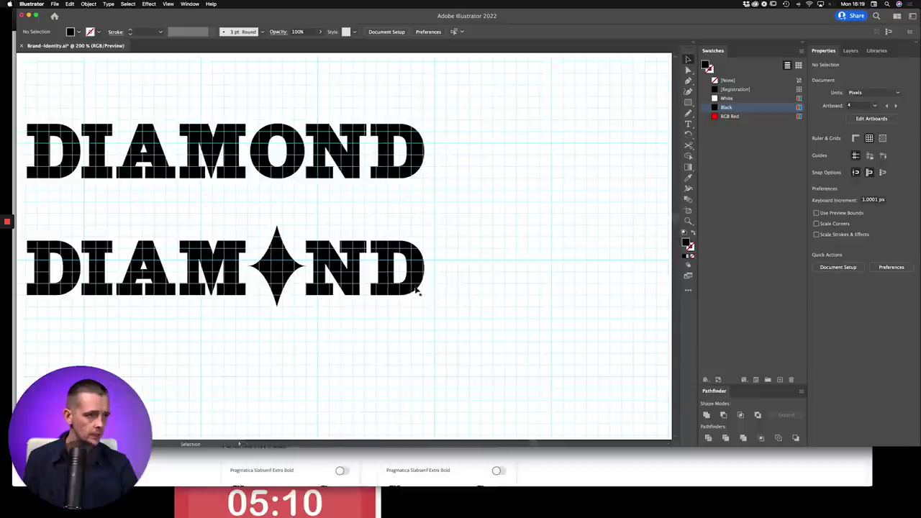
click(422, 288)
shift+click(355, 288)
drag(69, 235, 246, 303)
shift+click(95, 269)
mouse_move(61, 291)
mouse_down()
mouse_move(67, 286)
mouse_move(61, 290)
mouse_up()
drag(427, 241, 444, 234)
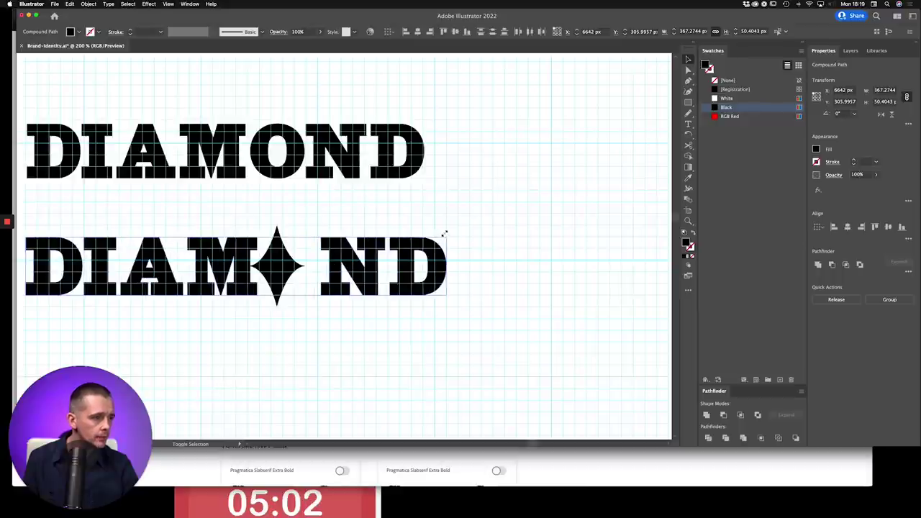
Centre the diamond in the widened gap between M and N and hide the grid.
click(289, 293)
click(280, 277)
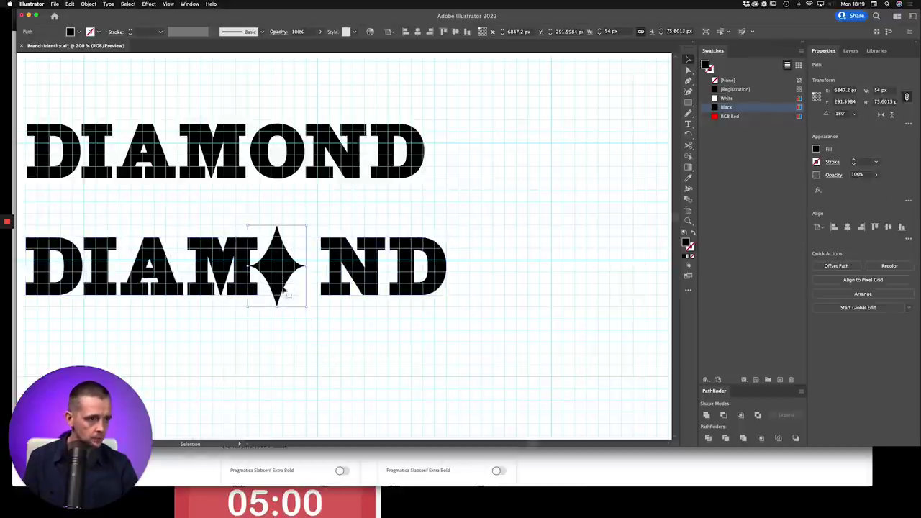
drag(281, 277, 292, 277)
click(350, 250)
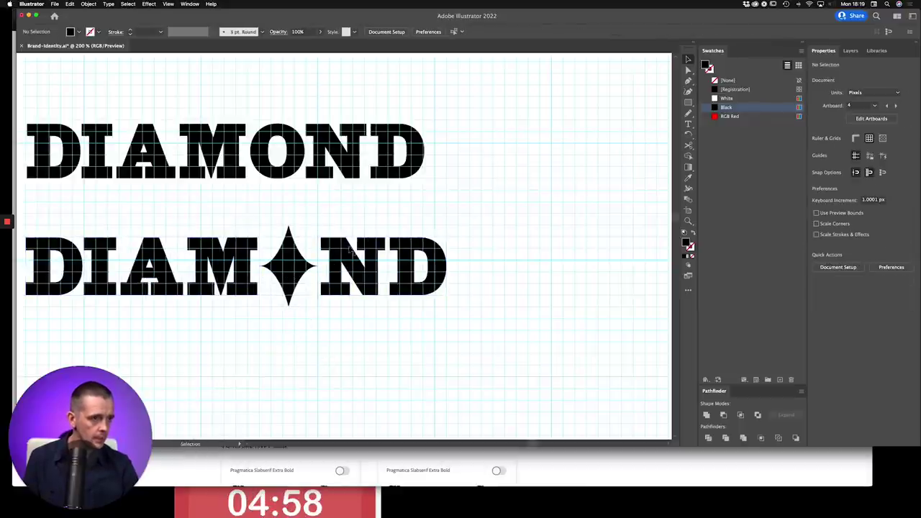
key(super+apostrophe)
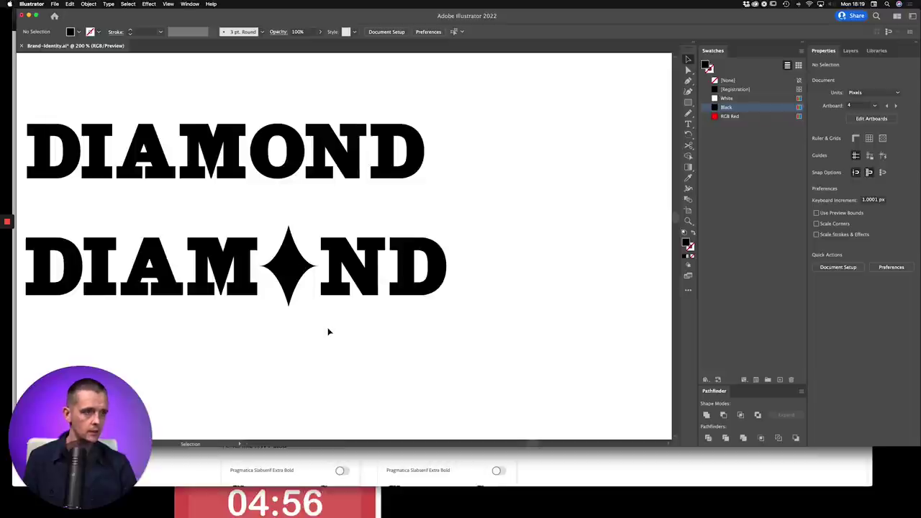
Place an enlarged copy of the diamond wordmark below the originals on the Logo artboard.
drag(338, 351, 402, 259)
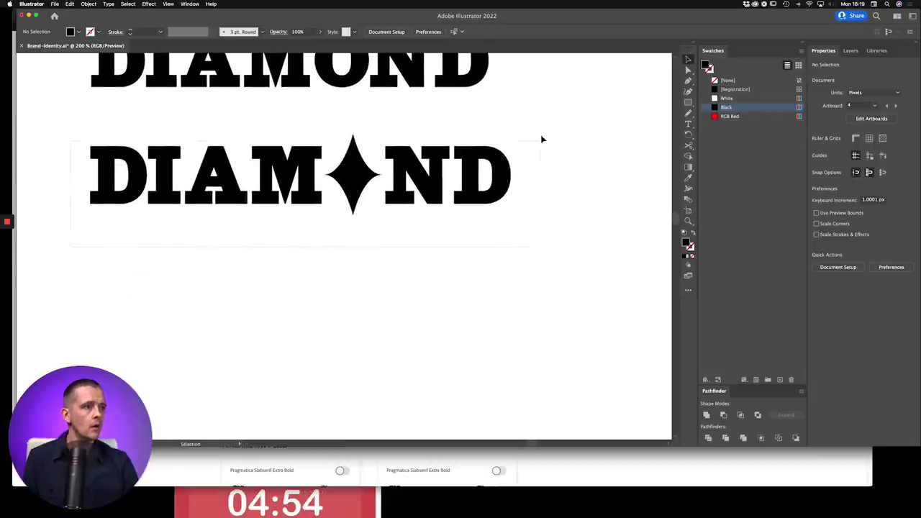
drag(540, 138, 401, 300)
click(370, 339)
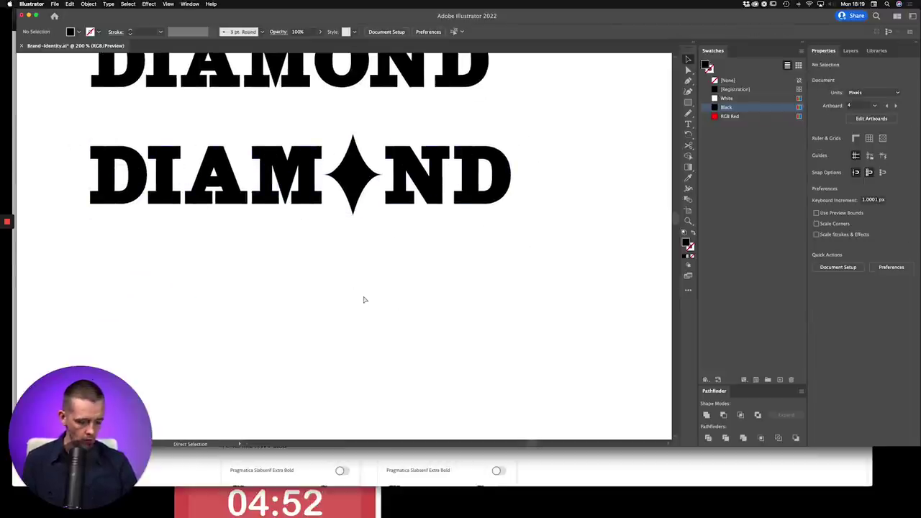
key(super+minus)
key(super+minus)
key(super+minus)
key(super+minus)
key(super+minus)
key(super+minus)
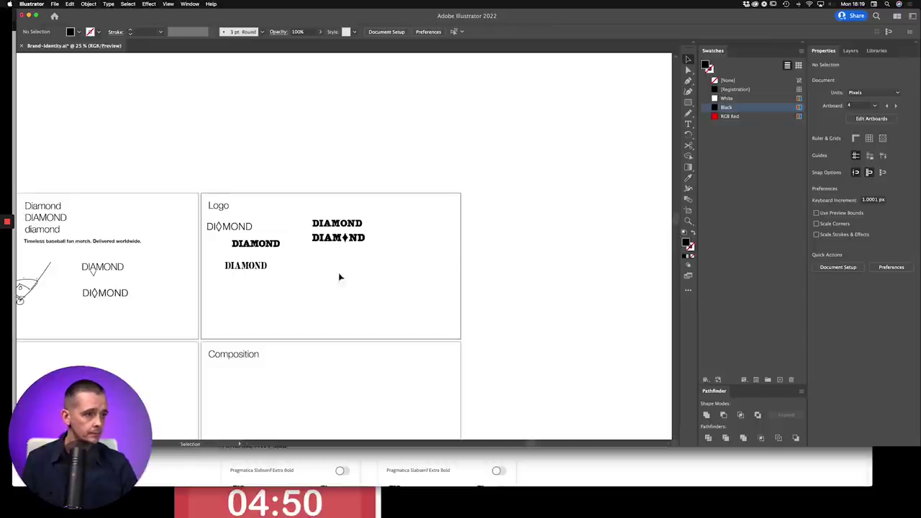
drag(371, 238, 427, 323)
click(380, 342)
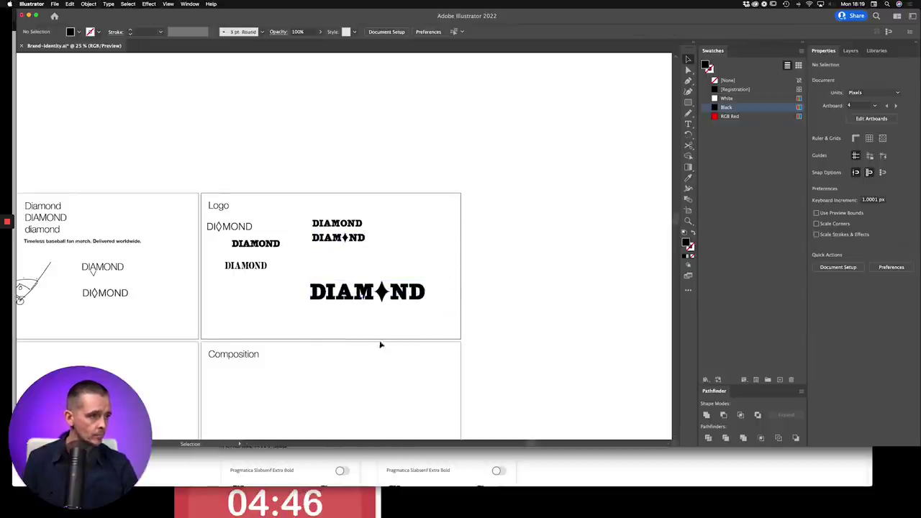
Copy the enlarged diamond wordmark and place it beneath the heading on the Type artboard.
drag(321, 329, 387, 259)
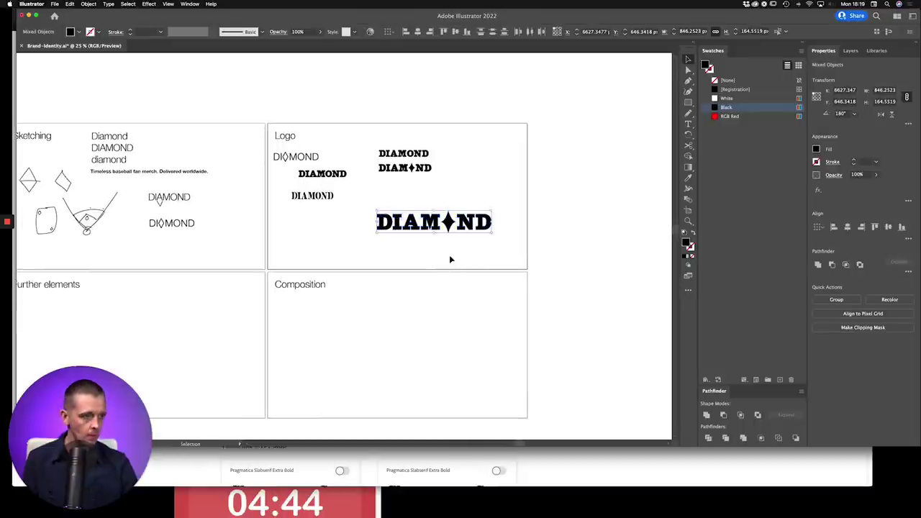
scroll(451, 258, left, 10)
scroll(455, 242, down, 5)
scroll(454, 242, up, 5)
scroll(455, 242, left, 10)
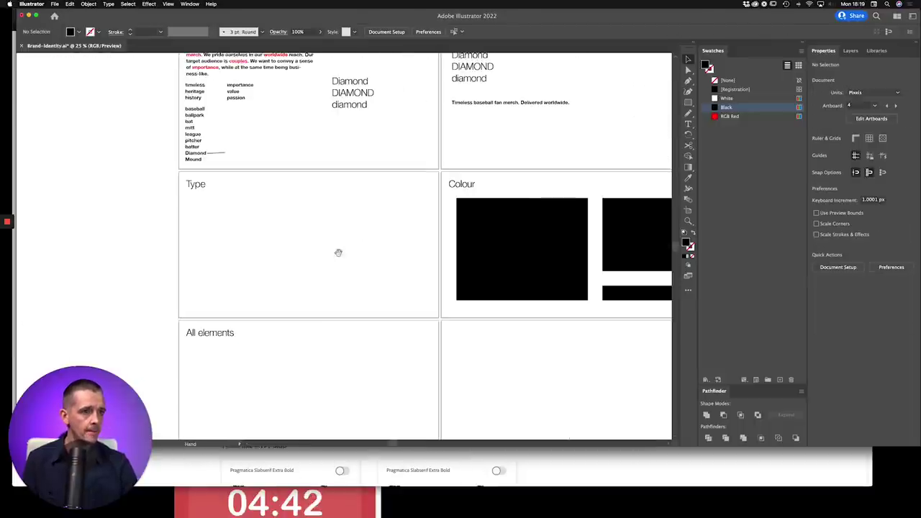
key(super+v)
drag(311, 247, 213, 211)
click(229, 274)
key(z)
drag(321, 219, 393, 177)
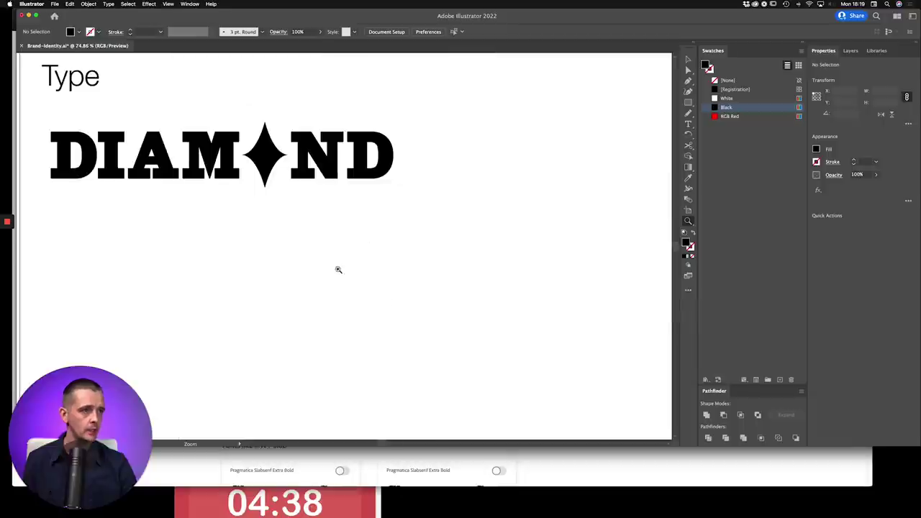
Copy the tagline "Timeless baseball fan merch. Delivered worldwide." from the neighbouring artboard and place it directly below the Type artboard's wordmark.
key(super+minus)
key(super+minus)
key(super+minus)
drag(459, 226, 356, 286)
key(v)
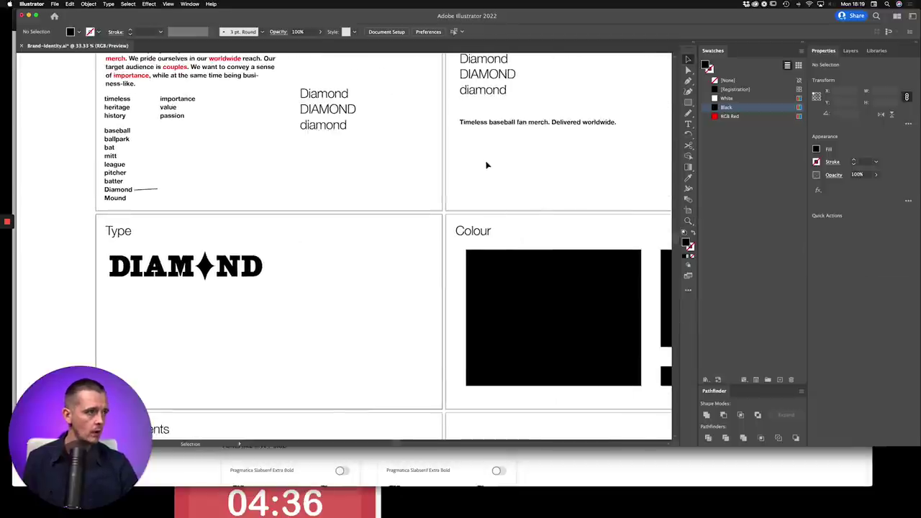
click(548, 123)
key(shift+super+a)
key(z)
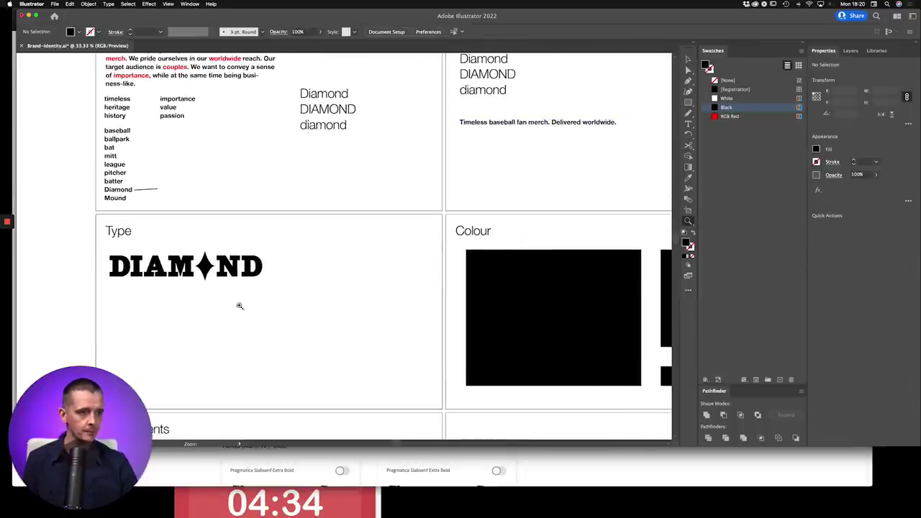
drag(240, 305, 283, 287)
key(super+minus)
key(super+minus)
key(super+minus)
key(a)
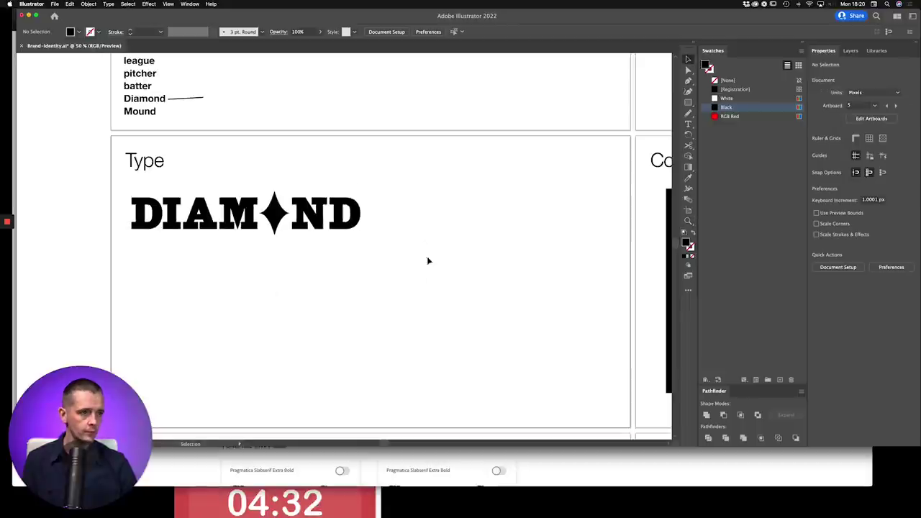
key(super+v)
key(v)
drag(363, 263, 369, 210)
click(281, 234)
Using the grid, create an 864 × 442.8 px area of placeholder body text below the tagline in HWT Aetna Condensed, 36 pt.
key(t)
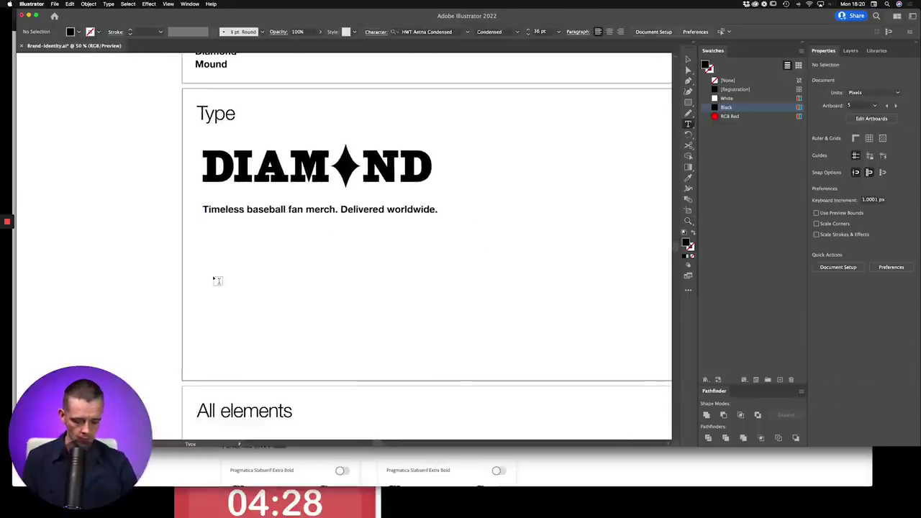
key(super+apostrophe)
drag(208, 232, 446, 349)
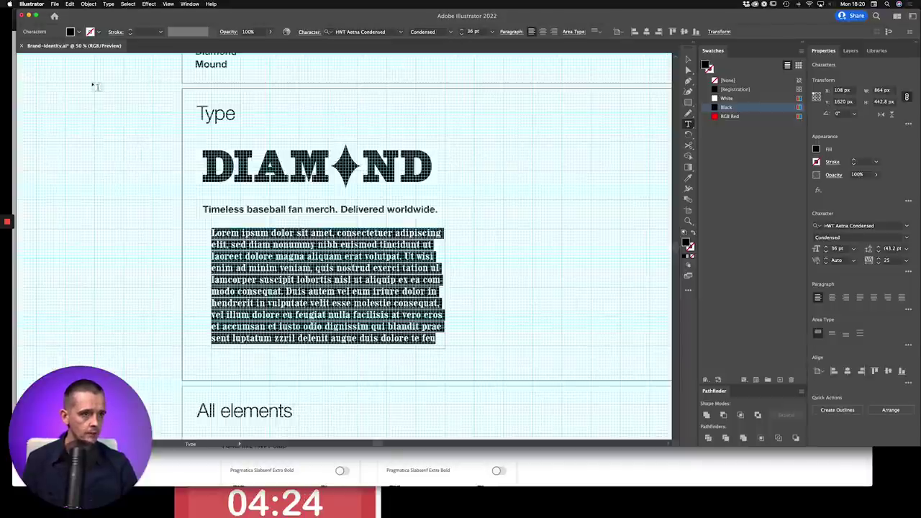
click(688, 60)
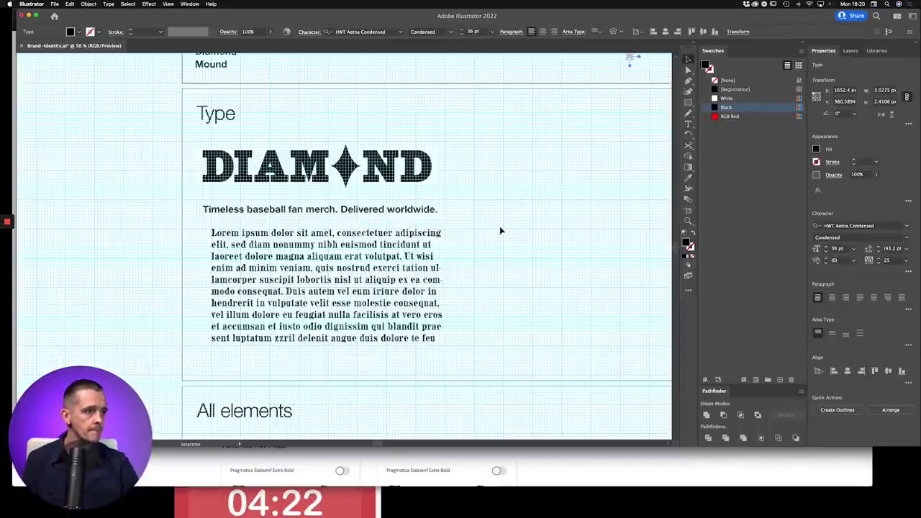
click(459, 259)
key(super+apostrophe)
drag(496, 279, 449, 265)
Align the wordmark, tagline and placeholder paragraph on the Type artboard to their left edges.
click(303, 248)
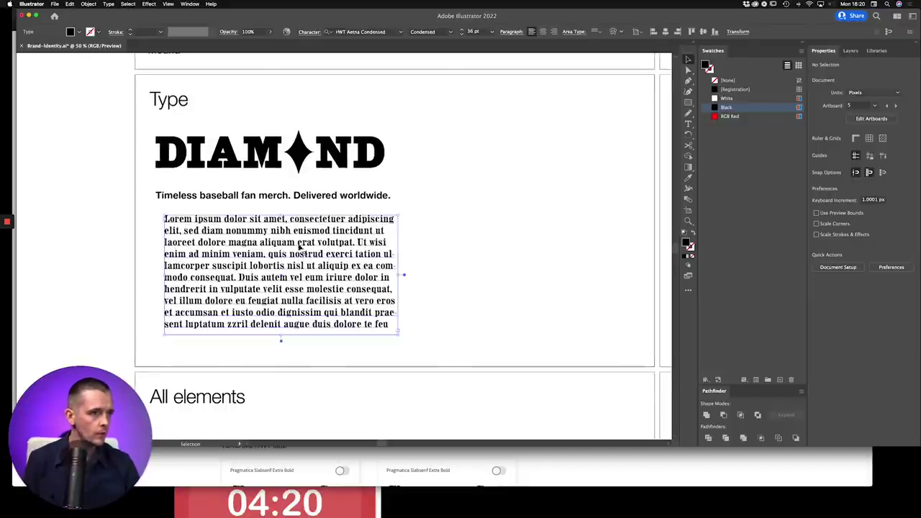
drag(466, 166, 361, 238)
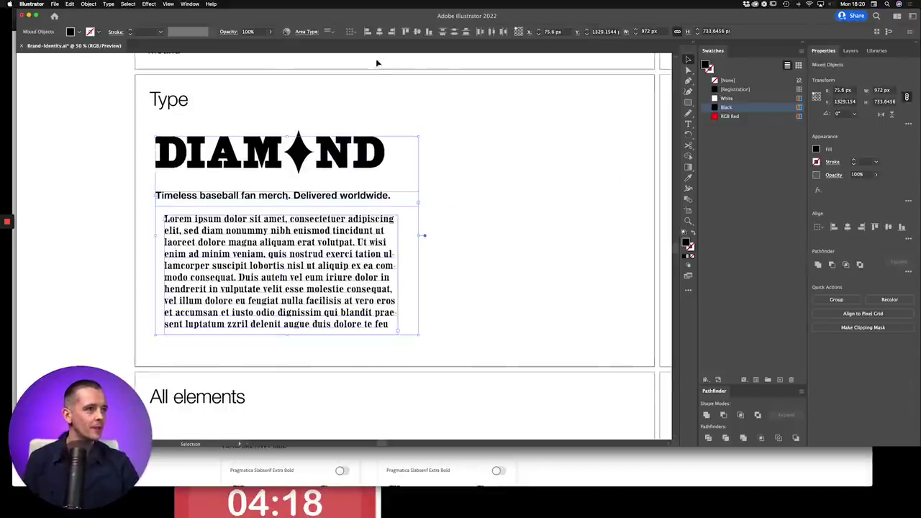
click(430, 124)
drag(346, 151, 215, 237)
click(577, 234)
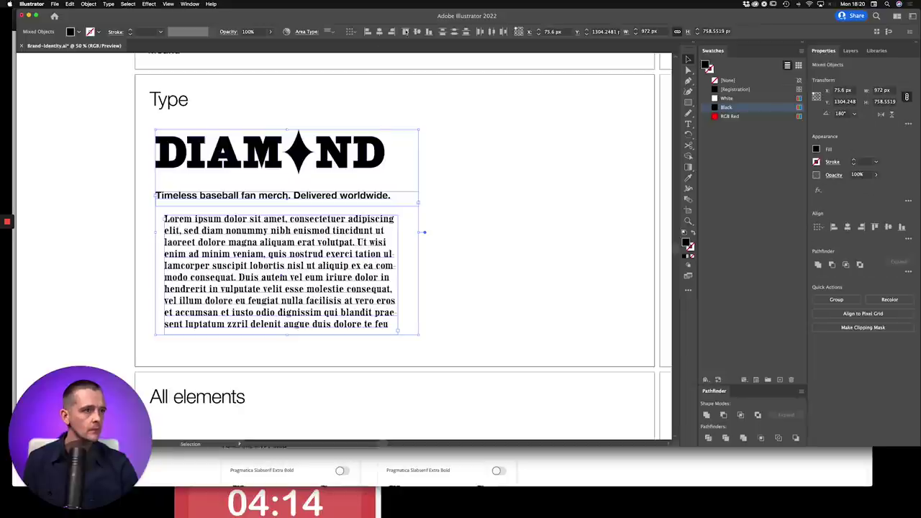
click(368, 32)
click(379, 78)
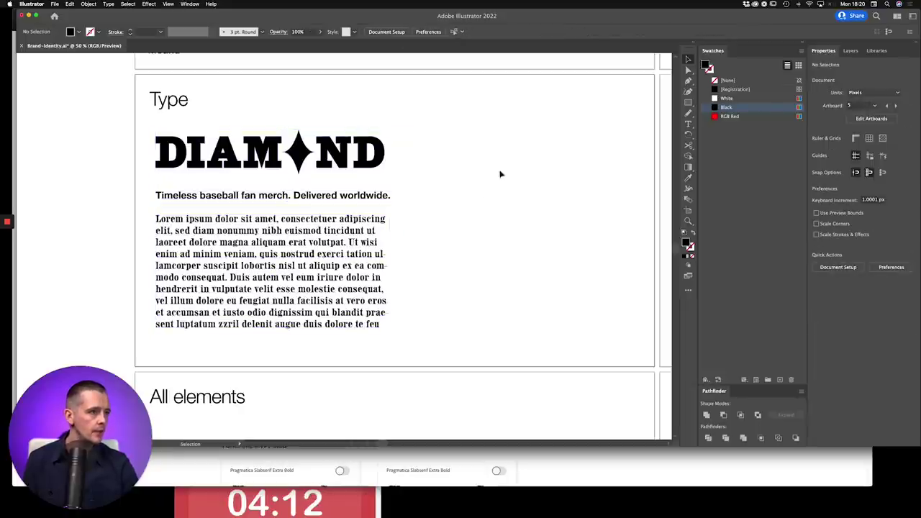
drag(439, 257, 486, 253)
drag(423, 256, 348, 275)
key(super+z)
click(524, 216)
drag(526, 215, 449, 236)
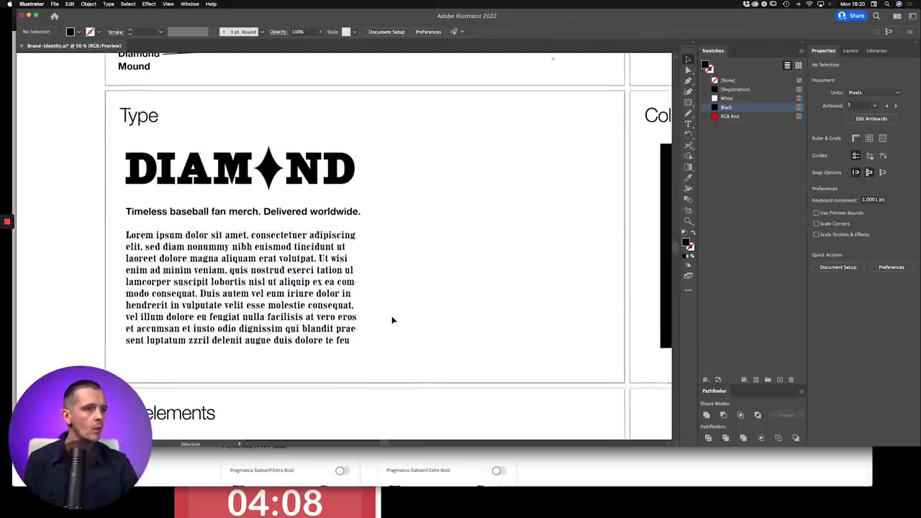
Review the Brand name brief against the Type layout and inspect the fonts of the tagline and placeholder paragraph.
scroll(391, 317, up, 8)
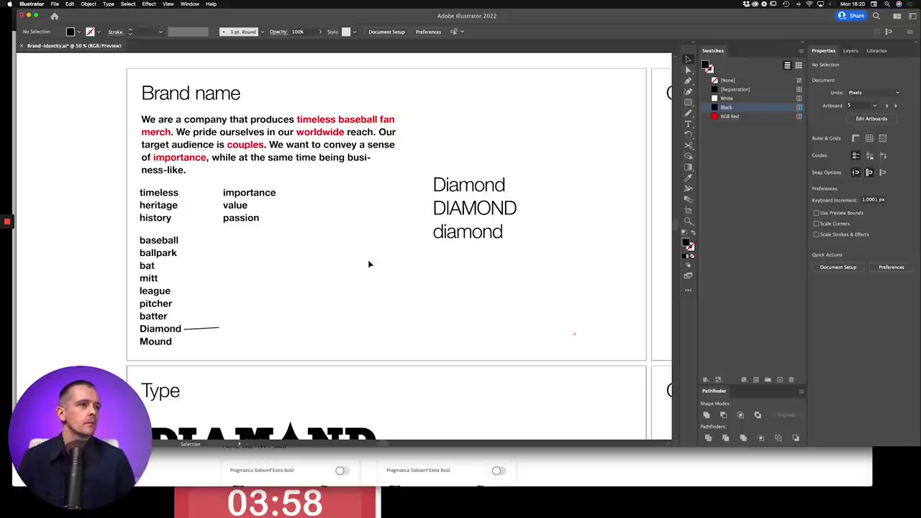
scroll(319, 274, down, 8)
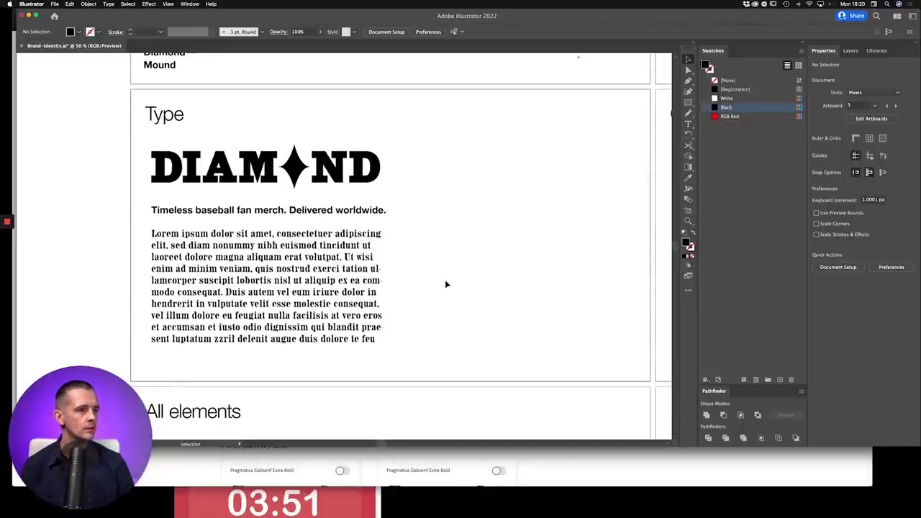
click(279, 211)
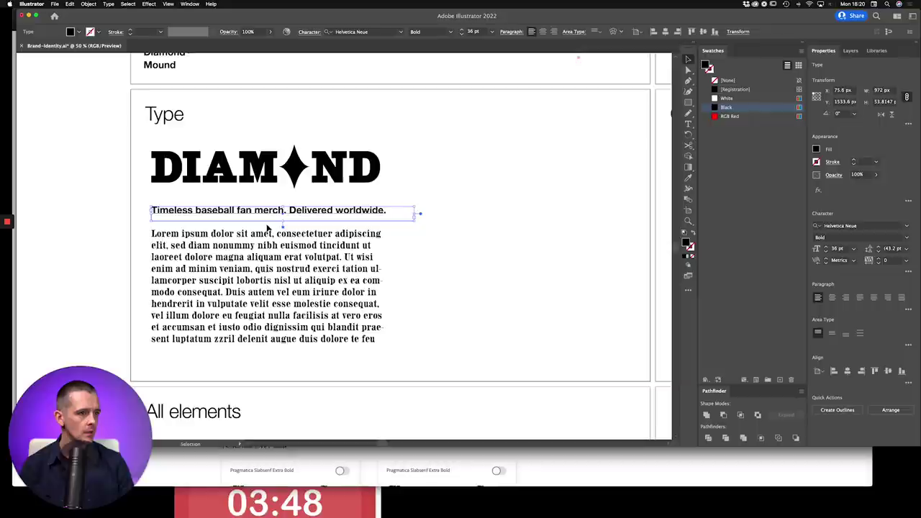
click(261, 187)
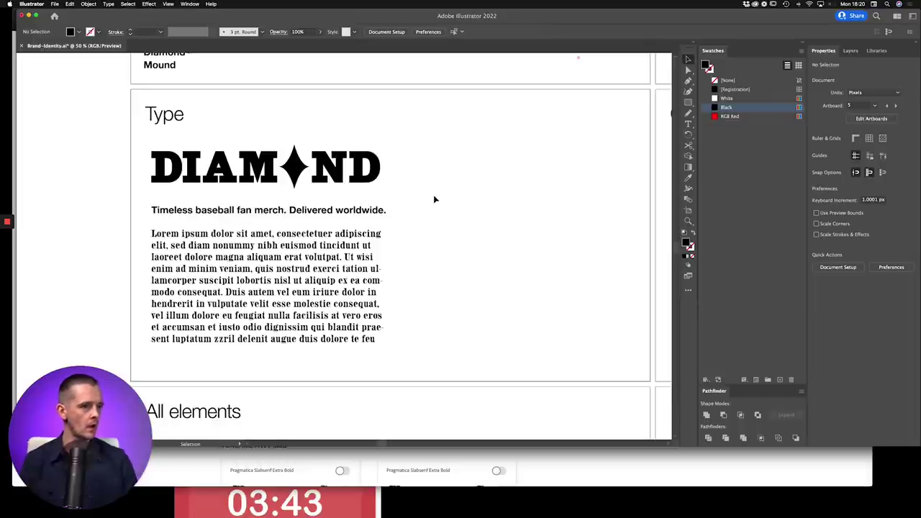
click(269, 210)
click(267, 235)
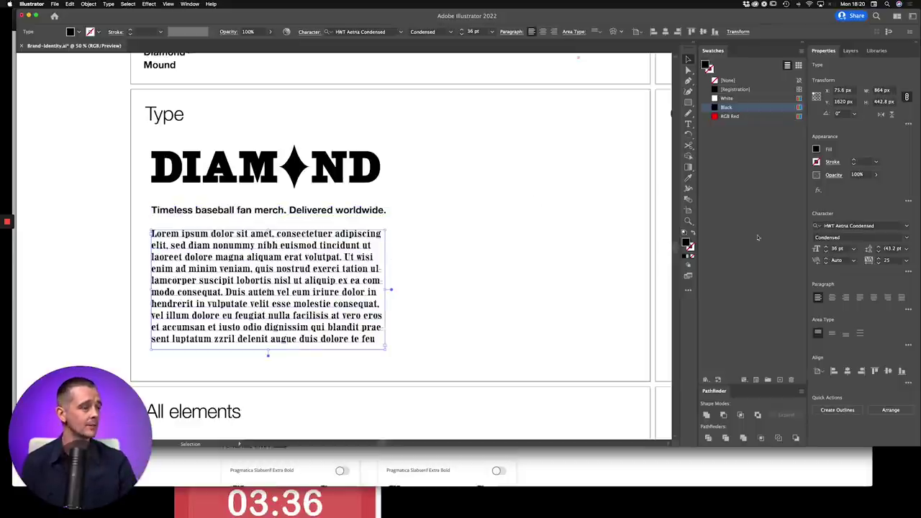
Change the placeholder paragraph's font on the Type artboard to Plantin MT Pro Regular.
click(849, 225)
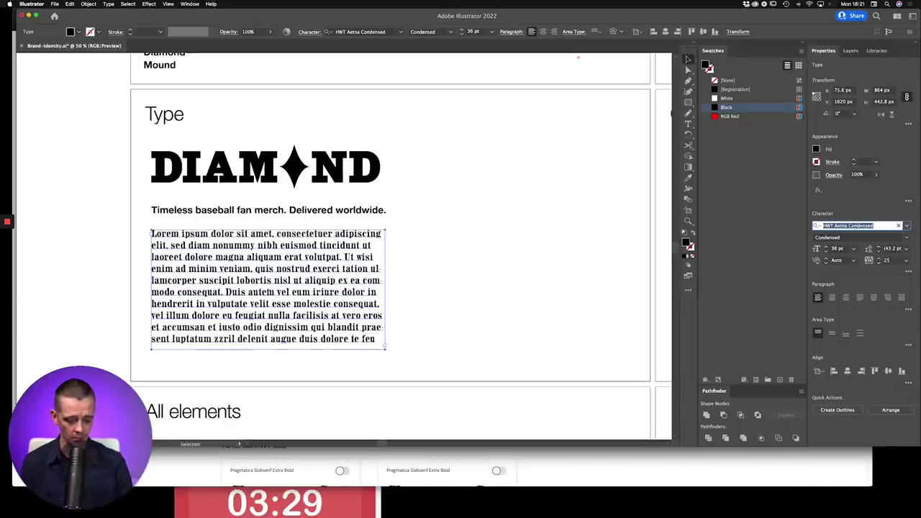
text(plant)
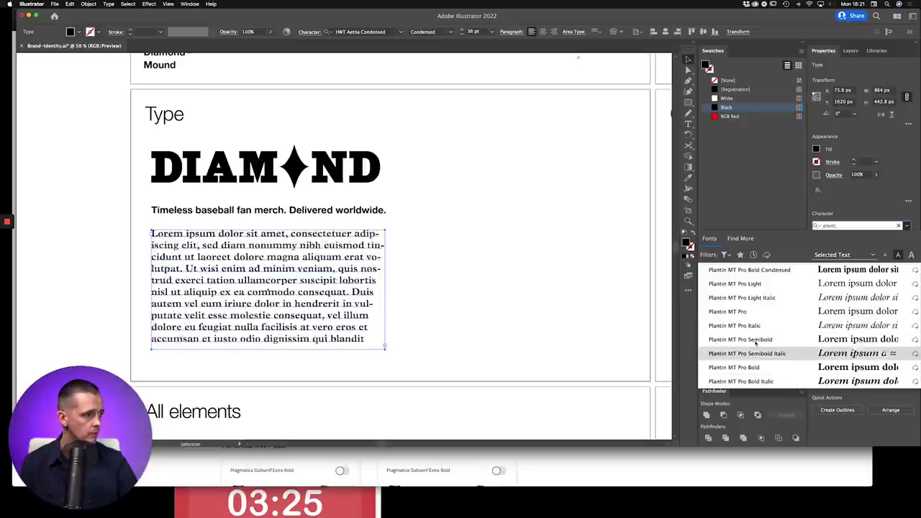
click(745, 314)
click(511, 298)
click(209, 238)
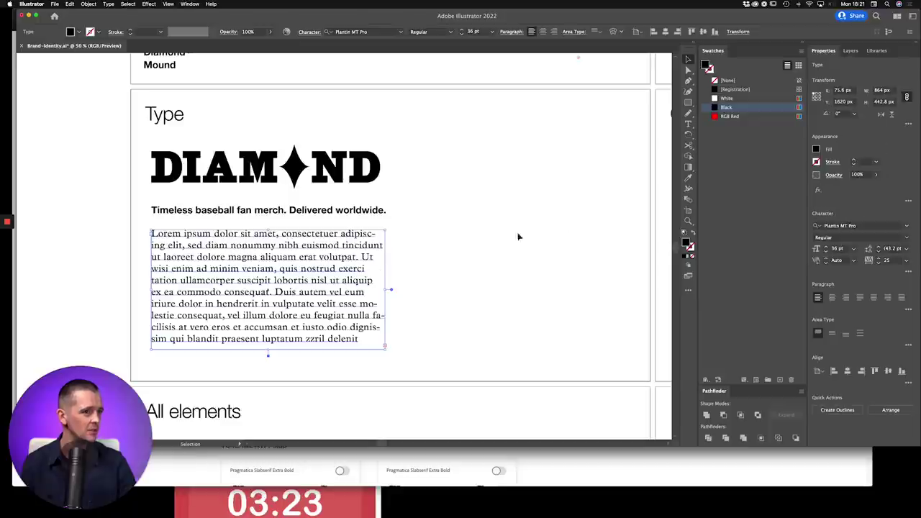
click(553, 280)
Switch to Adobe Fonts in Safari, browse the list of type foundries, and return to Illustrator.
key(super+Tab)
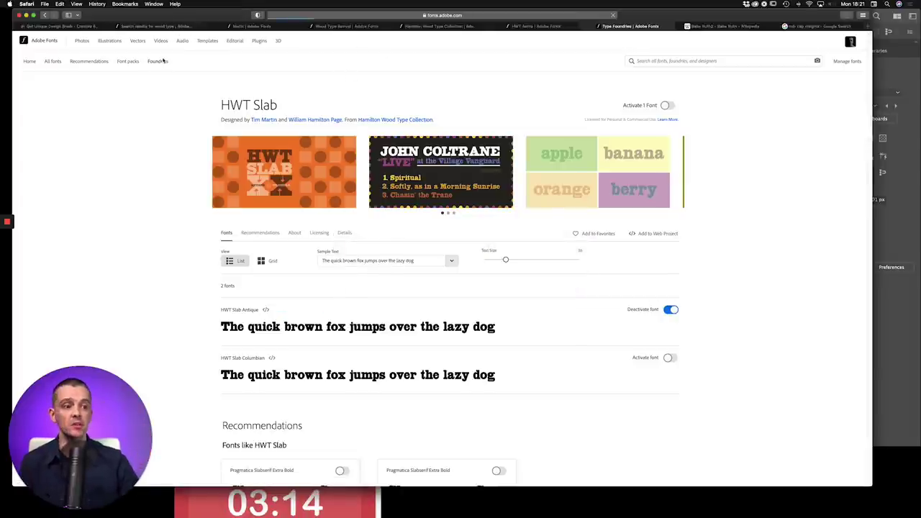
click(159, 61)
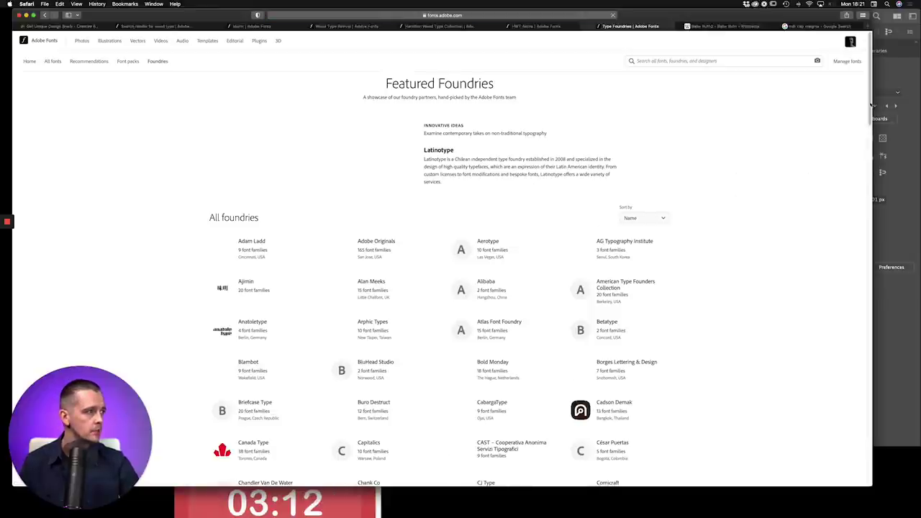
scroll(857, 242, down, 15)
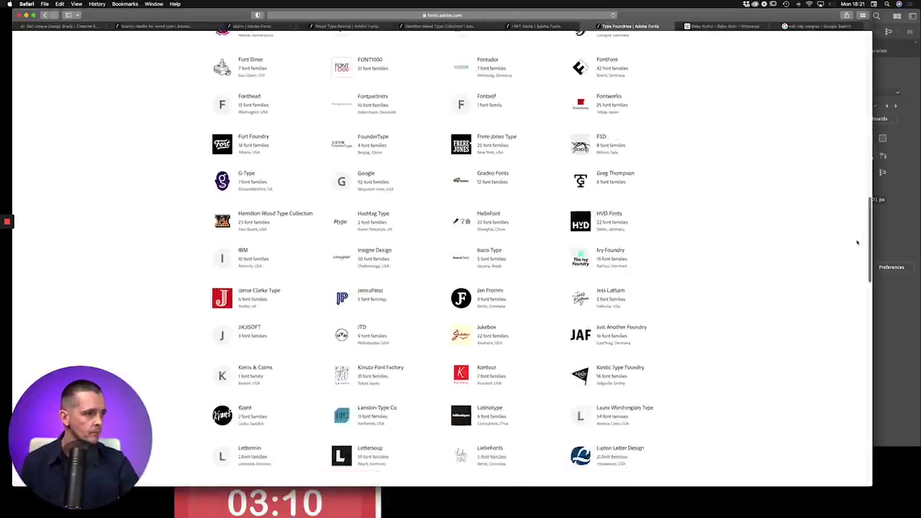
scroll(857, 242, down, 8)
click(380, 146)
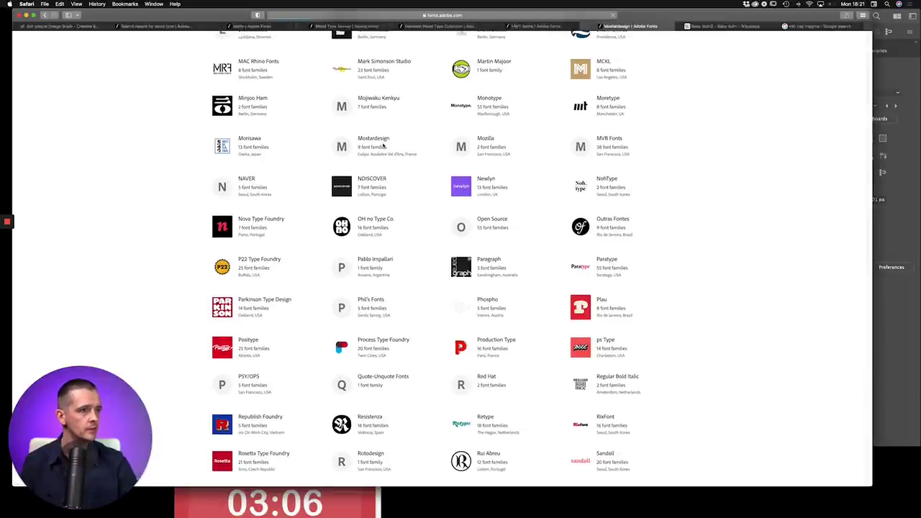
click(45, 16)
key(super+Tab)
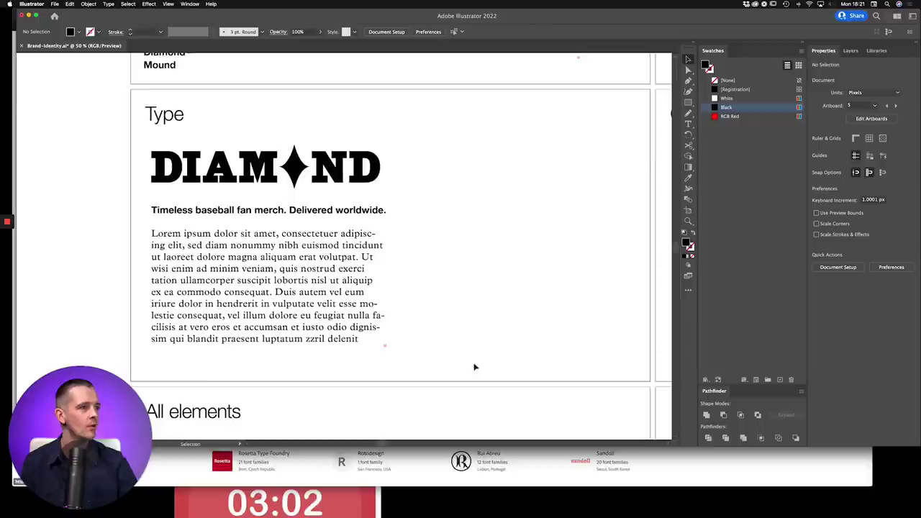
Set the placeholder paragraph's tracking to 0 and its kerning to Metrics – Roman Only.
click(325, 305)
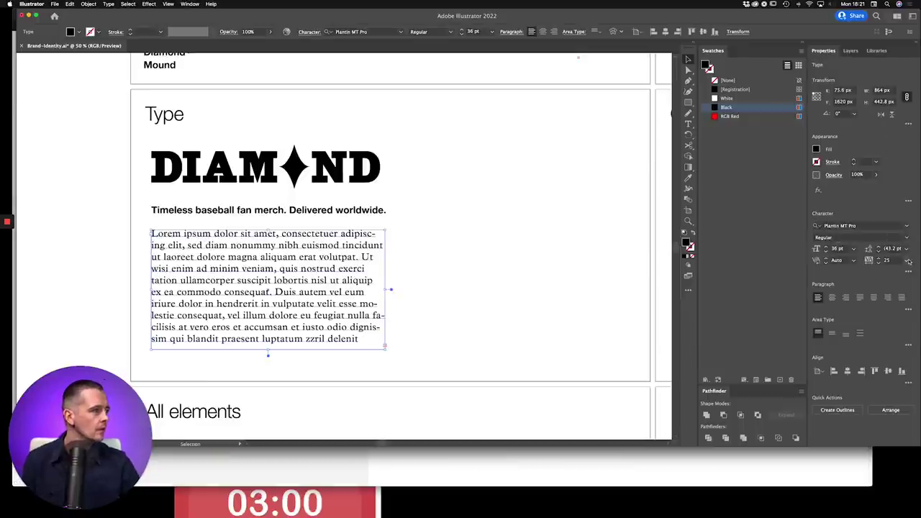
click(906, 261)
click(891, 322)
click(853, 261)
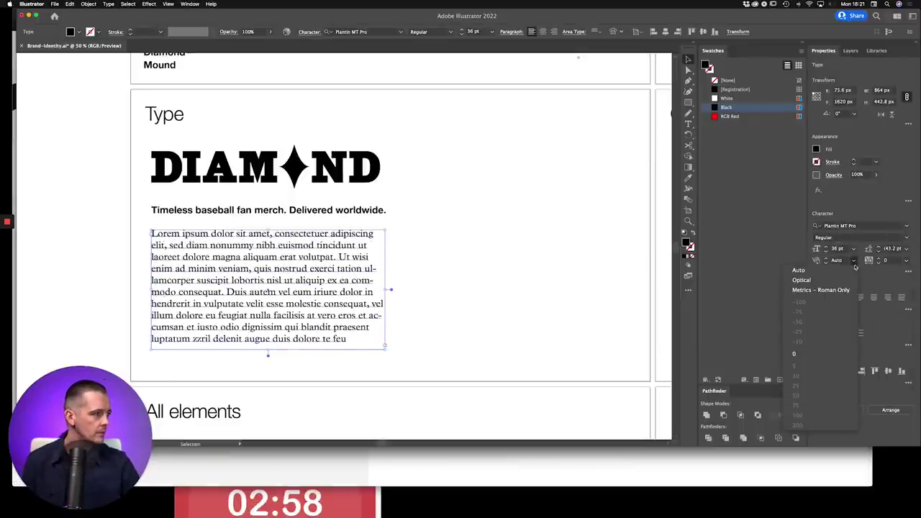
click(820, 293)
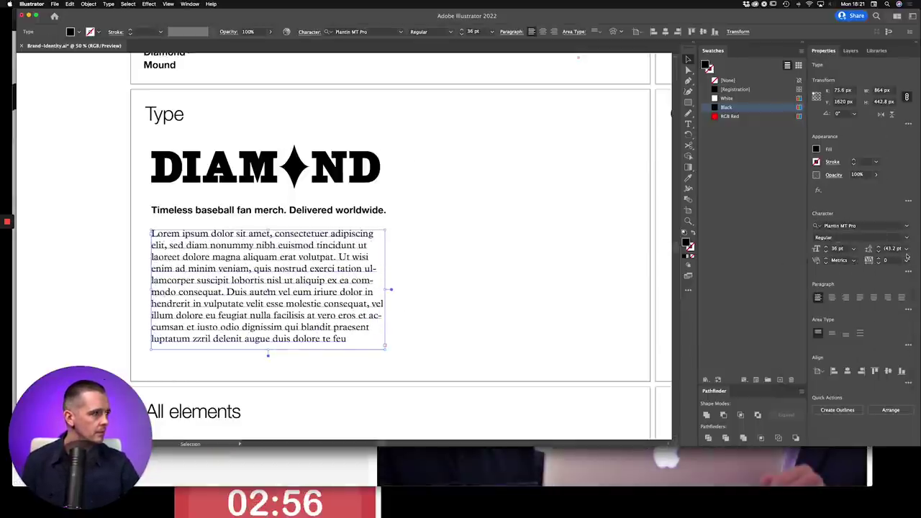
click(547, 258)
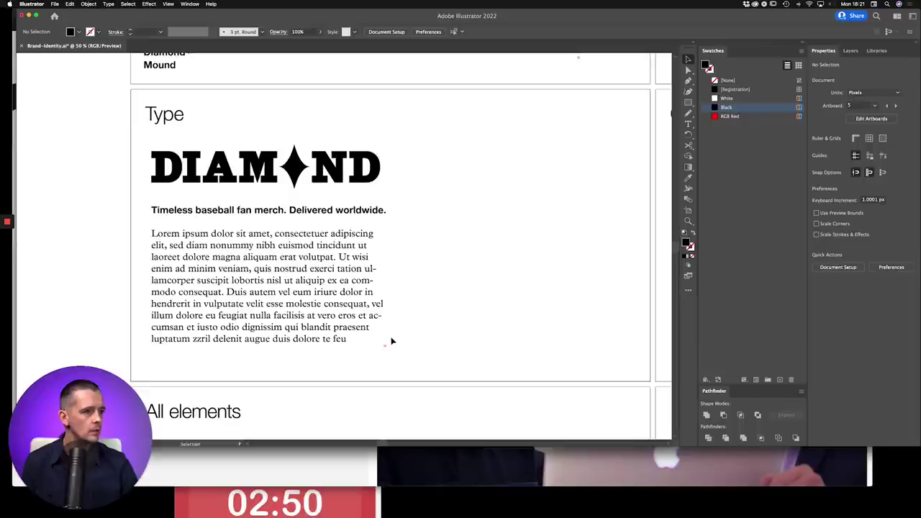
Move the placeholder paragraph down about 140 px and enlarge the tagline to 72 pt.
click(281, 211)
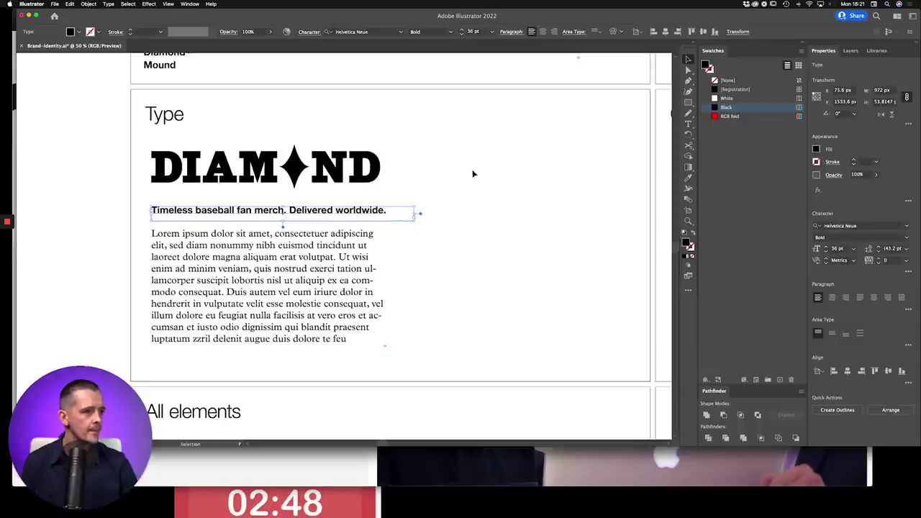
click(433, 272)
drag(219, 230, 221, 268)
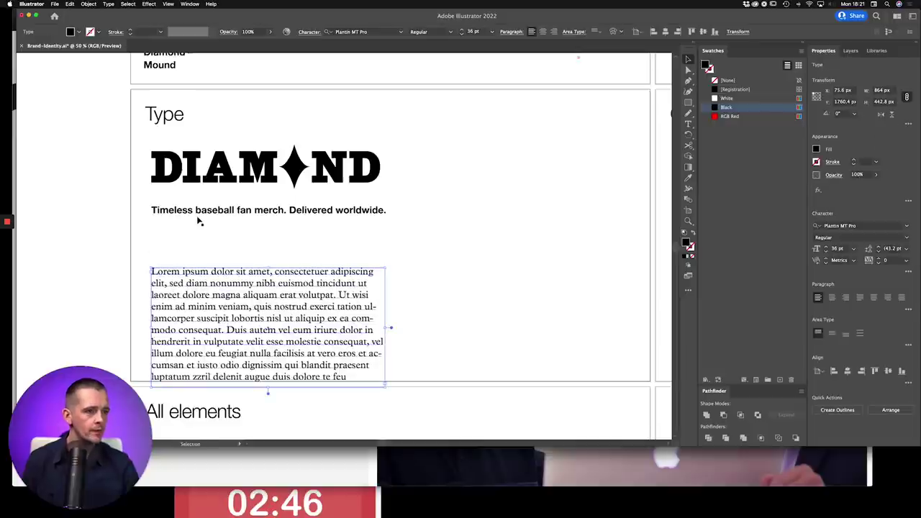
click(347, 215)
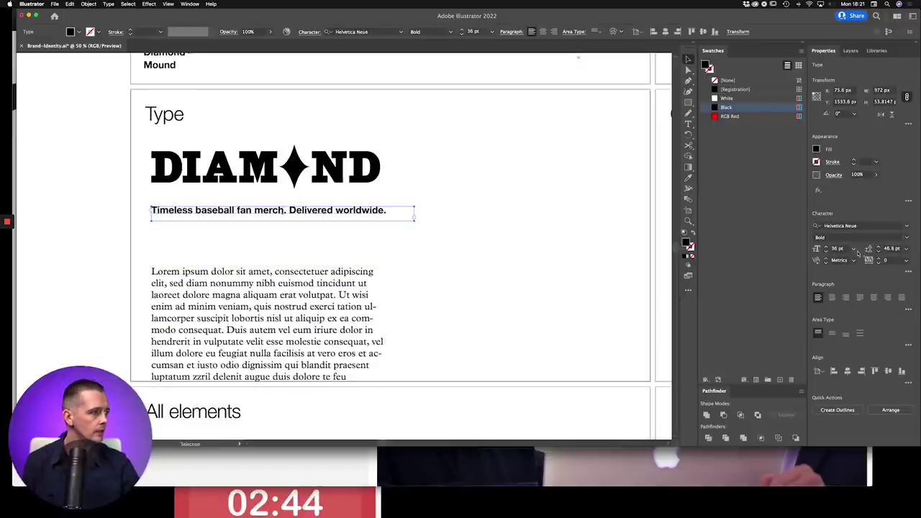
click(854, 249)
click(870, 409)
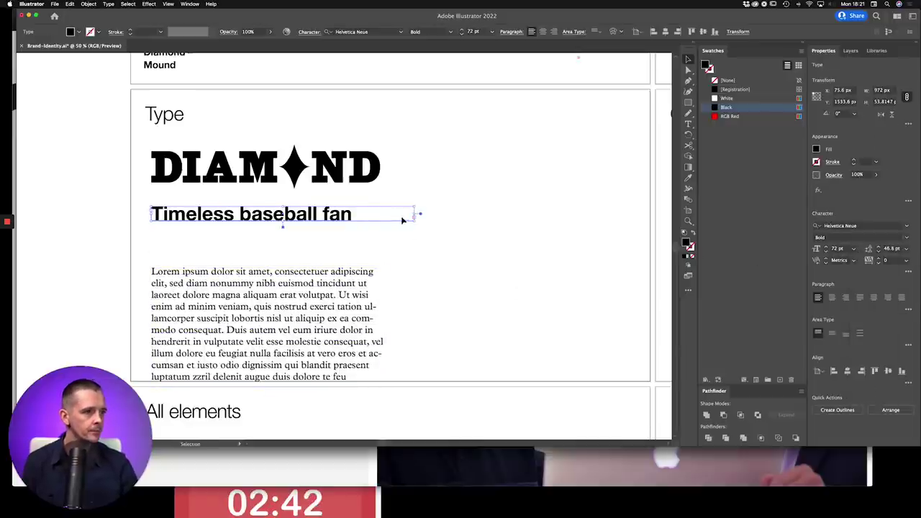
Resize the tagline's text frame to about 1782 × 183.6 px and move the tagline down about 54 px.
drag(283, 224, 283, 253)
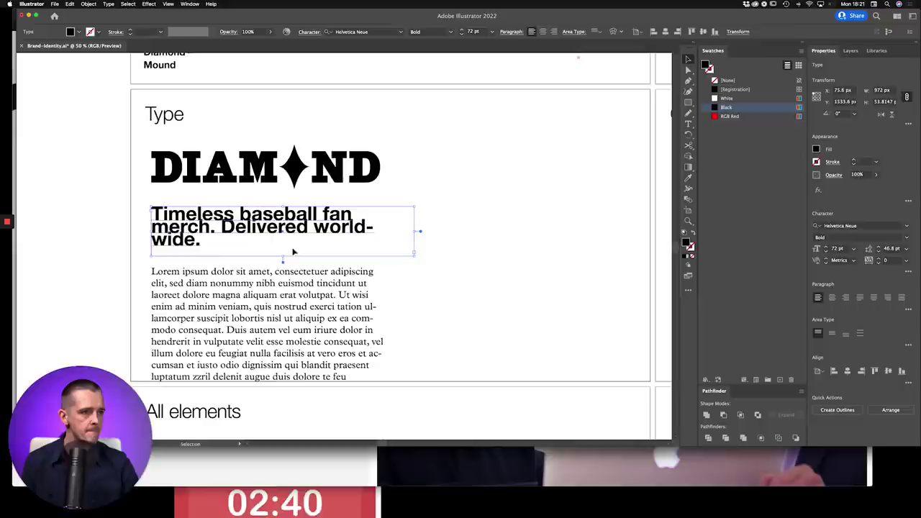
drag(420, 231, 641, 230)
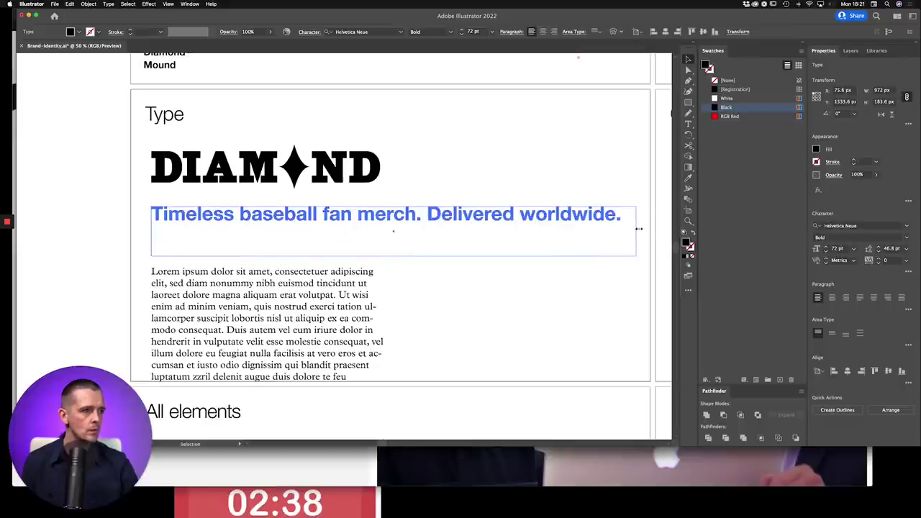
click(524, 295)
drag(323, 217, 320, 231)
Set the tagline's Helvetica Neue style to Regular.
click(906, 238)
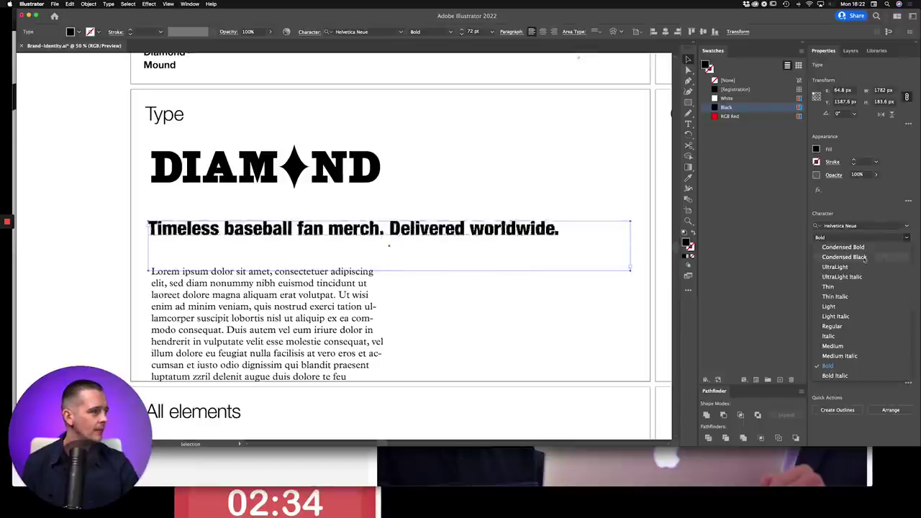
click(874, 327)
click(602, 343)
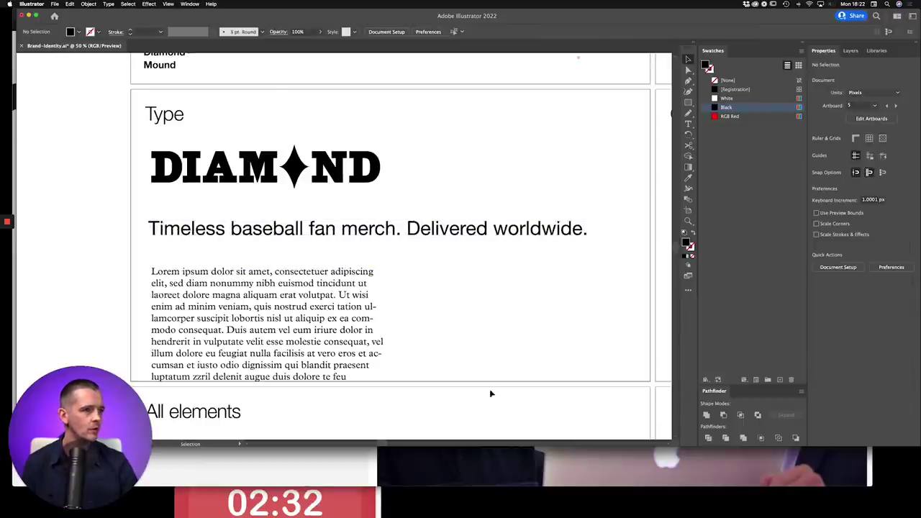
Search the fonts for Unica and Founders and preview Neue Haas Unica and Founders Grotesk on the tagline.
click(310, 229)
click(843, 224)
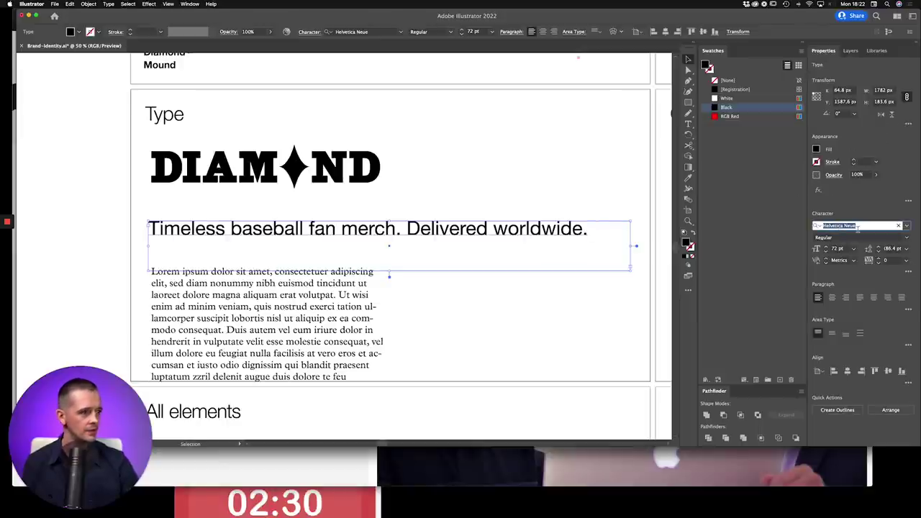
text(unica)
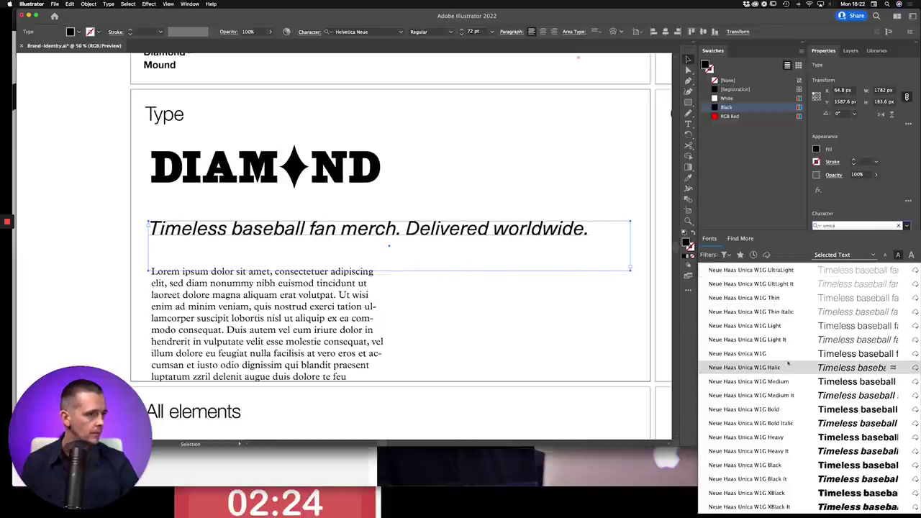
click(842, 226)
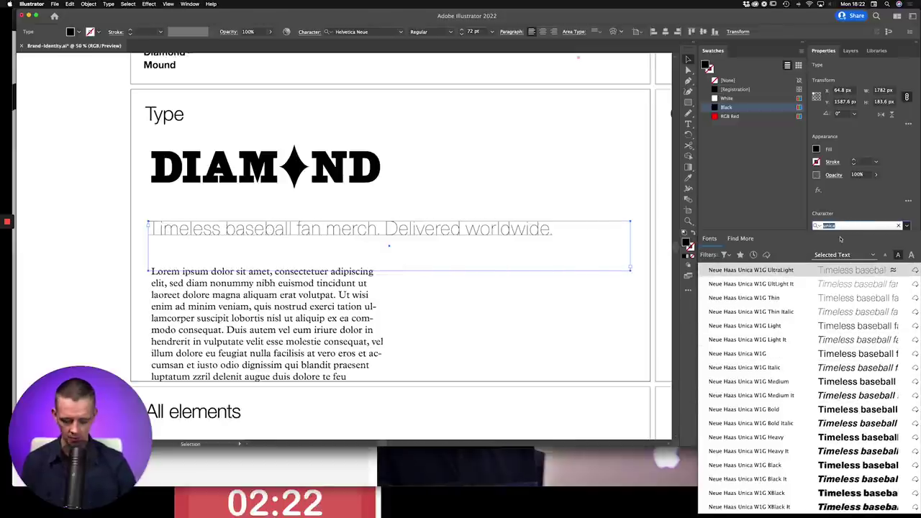
text(founders)
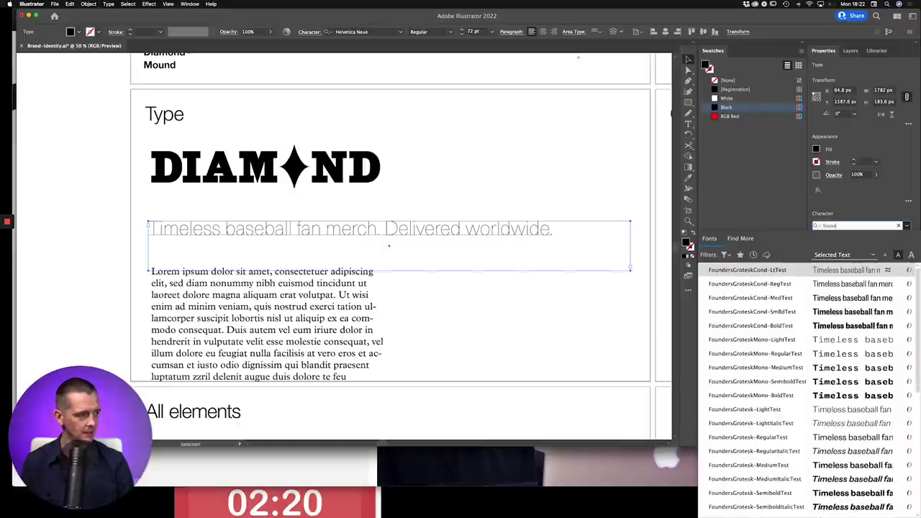
key(Down)
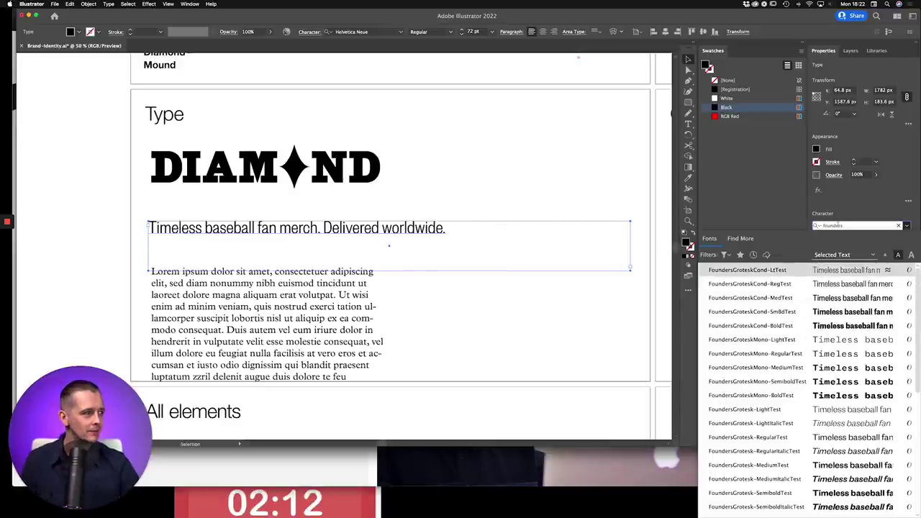
Set the tagline in ITC Franklin Gothic LT Pro CnMd and move the placeholder paragraph up close beneath it.
click(833, 226)
text(frankl)
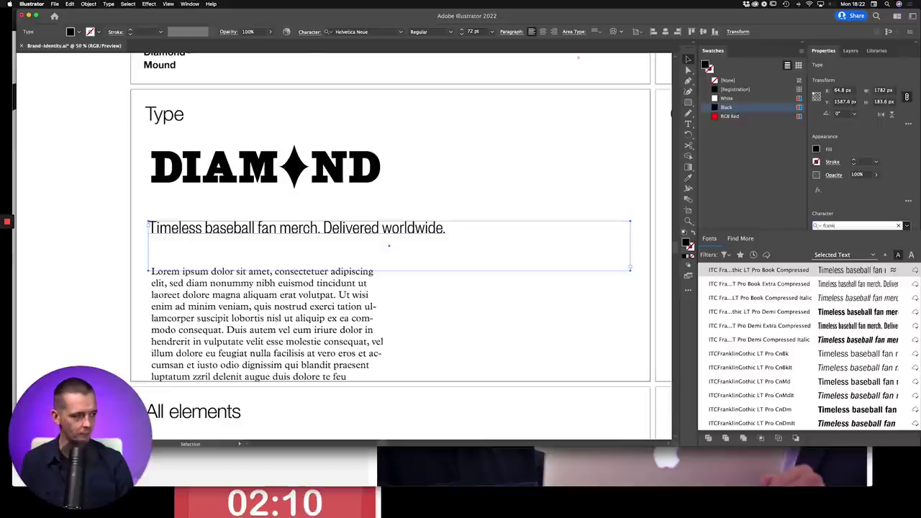
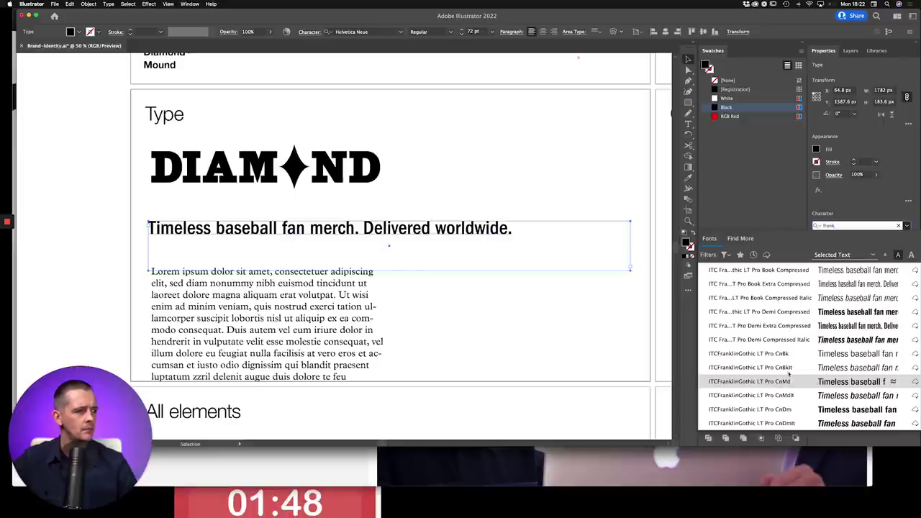
click(787, 382)
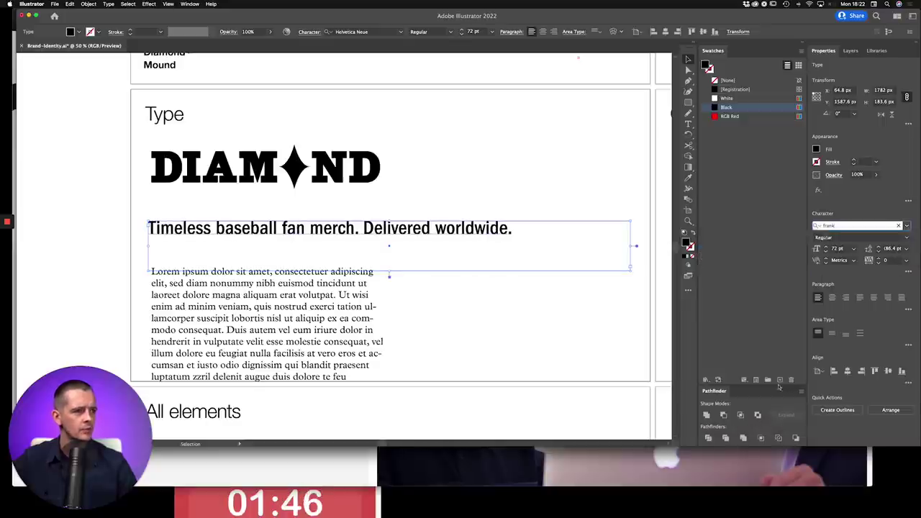
click(447, 340)
drag(210, 280, 212, 264)
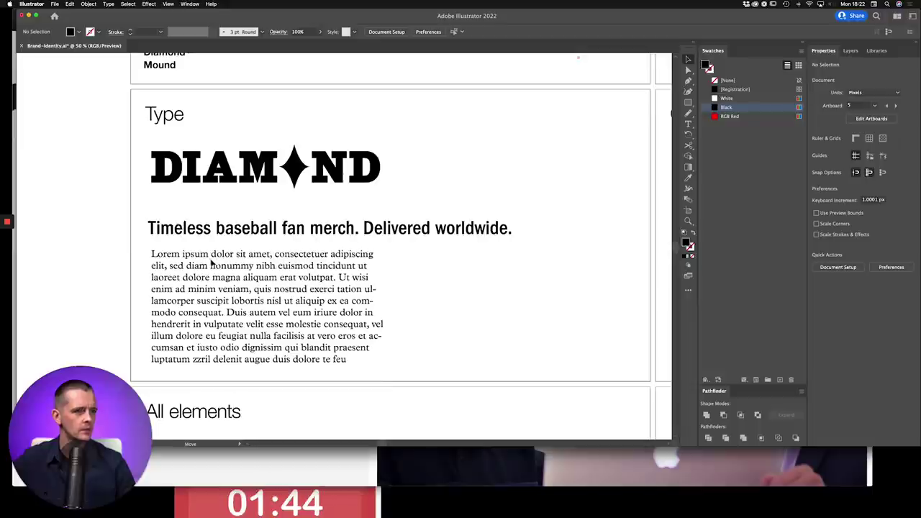
click(408, 286)
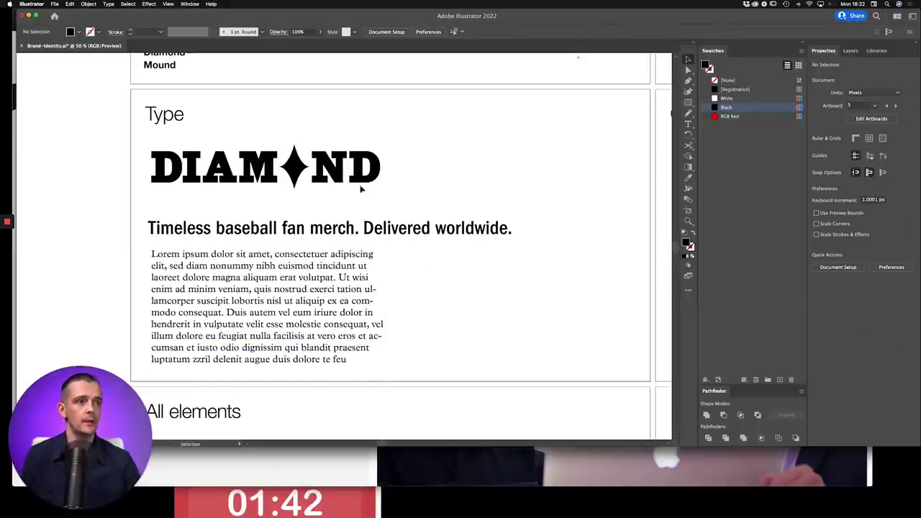
Fill the large 972 × 756 px rectangle on the Colour artboard with a muted medium blue.
scroll(403, 323, down, 2)
scroll(403, 322, right, 2)
key(super+minus)
key(super+minus)
key(super+minus)
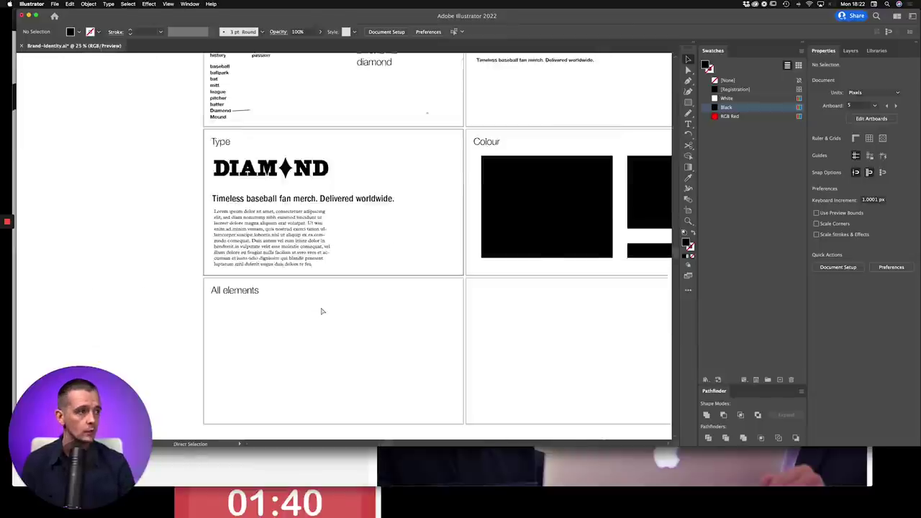
key(z)
drag(252, 179, 603, 281)
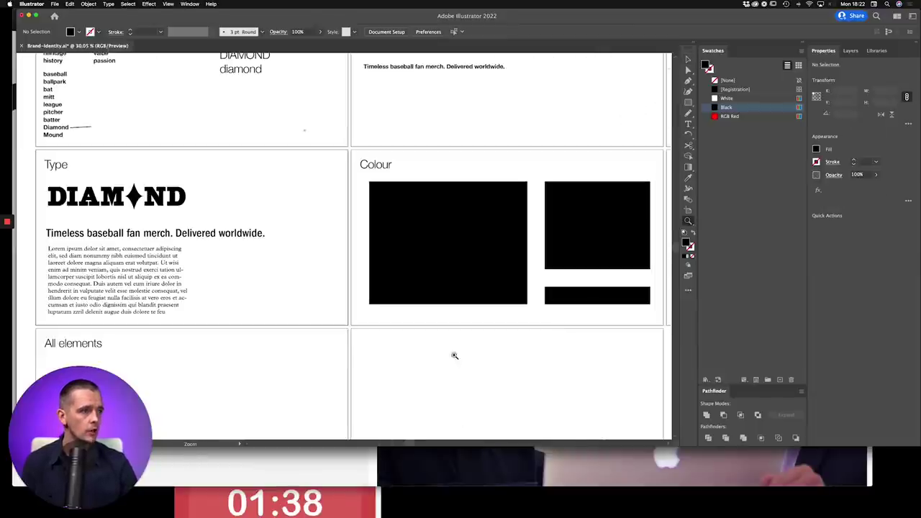
key(v)
drag(299, 276, 281, 255)
key(v)
click(426, 221)
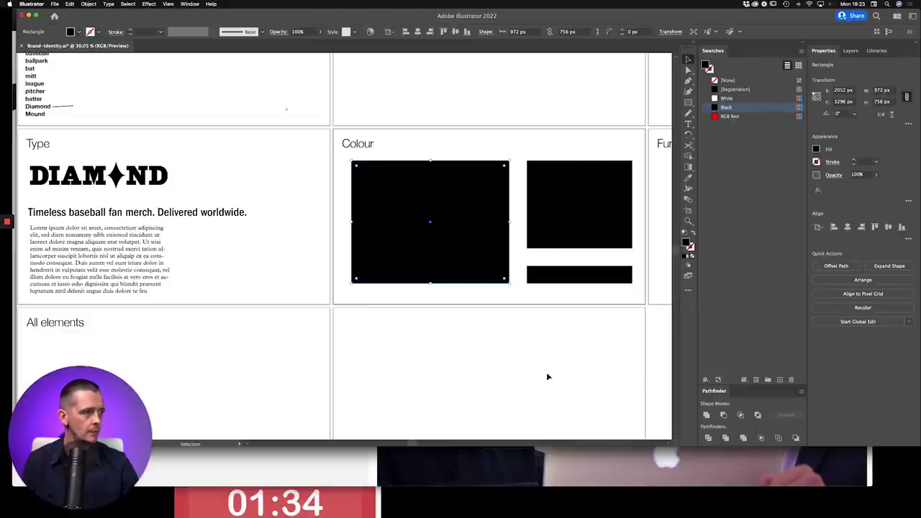
double_click(687, 243)
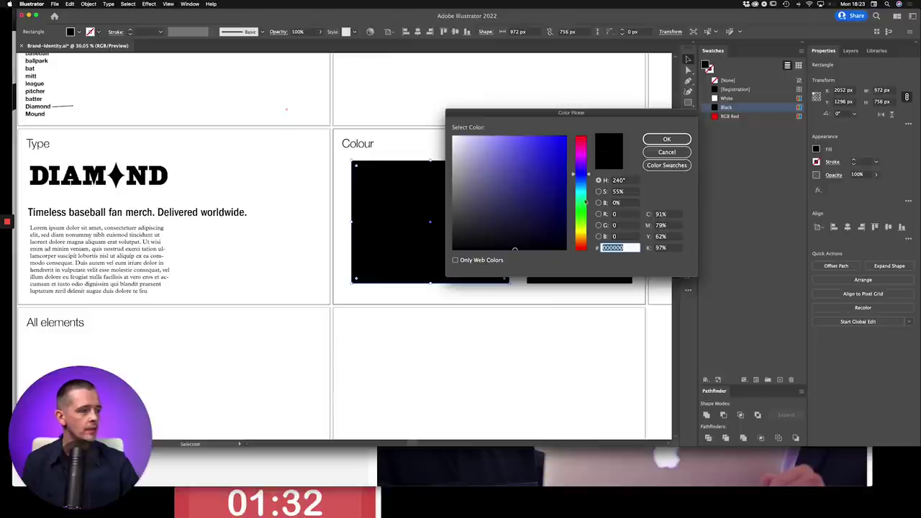
click(509, 162)
drag(587, 176, 588, 179)
mouse_move(502, 165)
mouse_down()
mouse_move(493, 180)
mouse_move(504, 177)
mouse_up()
click(655, 139)
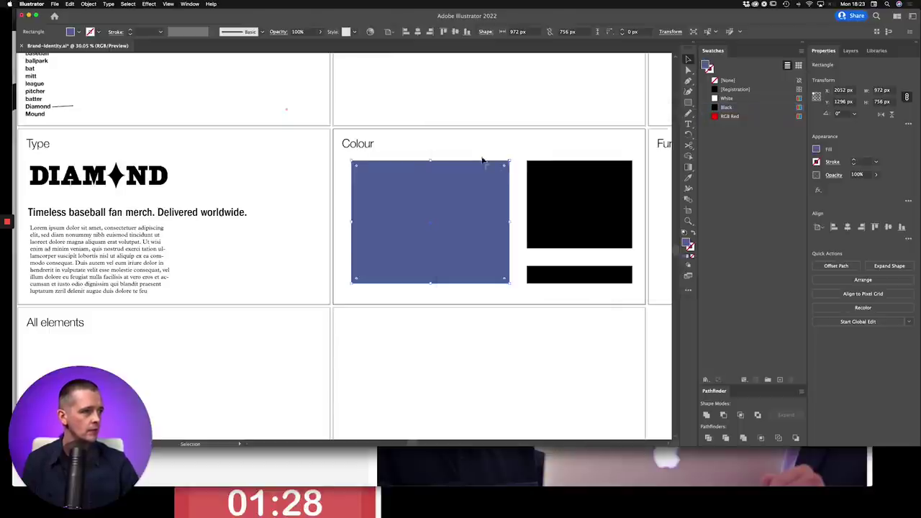
Change the large rectangle's fill on the Colour artboard to a lighter blue, #6788ba.
click(483, 156)
click(502, 245)
click(502, 245)
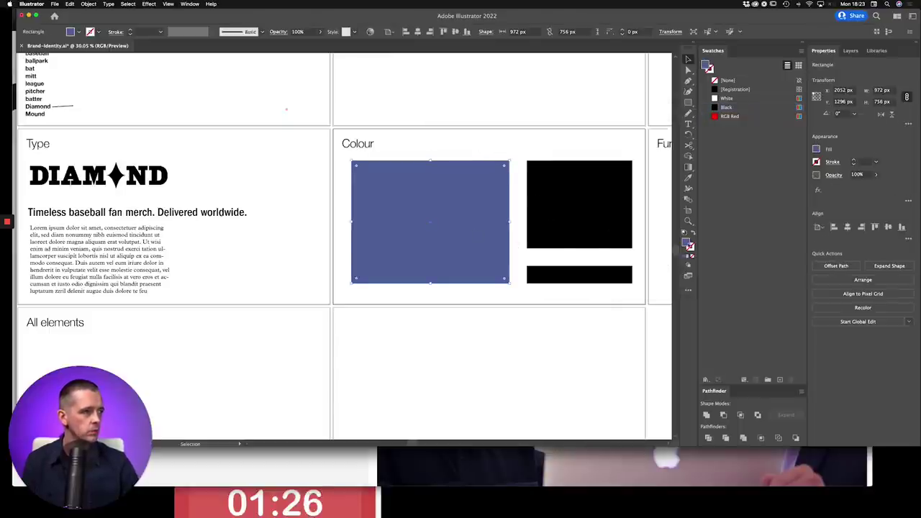
double_click(688, 245)
drag(589, 180, 589, 181)
click(499, 171)
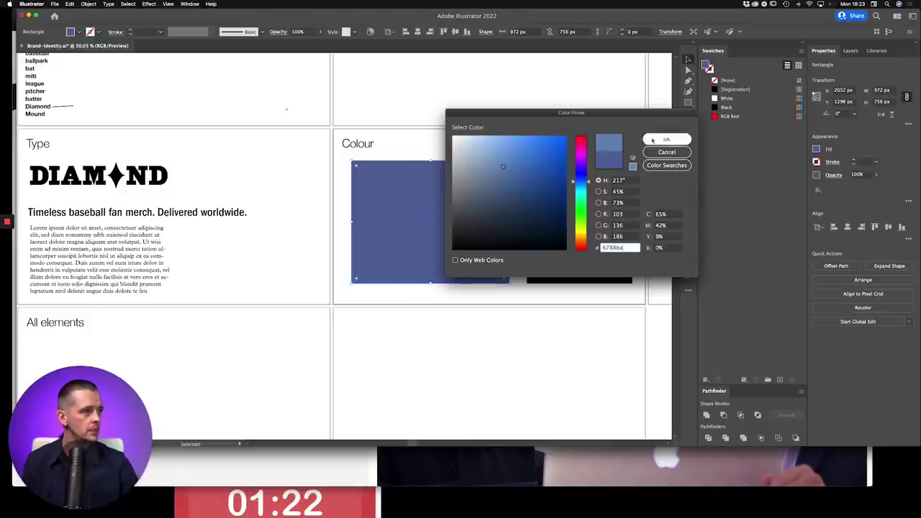
click(666, 139)
Fill the 648 × 540 px rectangle beside the blue one with a muted red, #b76767, matching the blue's saturation and brightness.
click(586, 189)
click(740, 117)
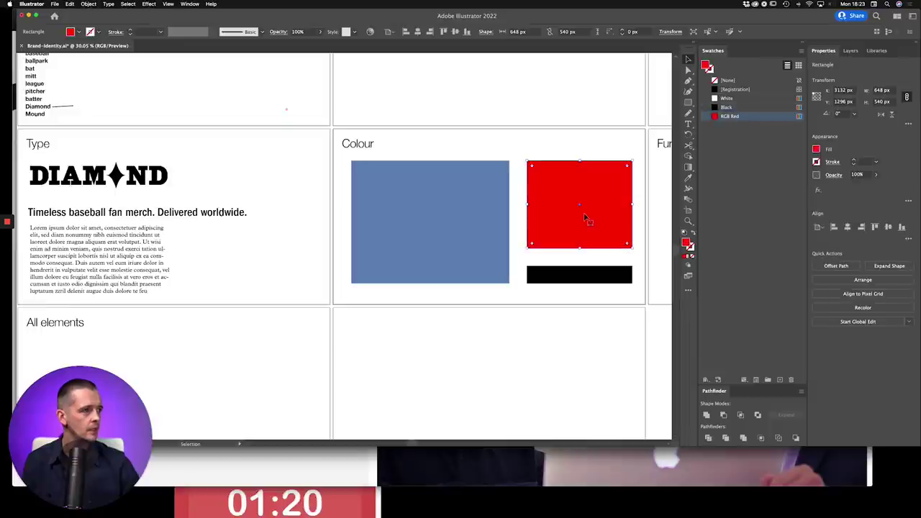
key(i)
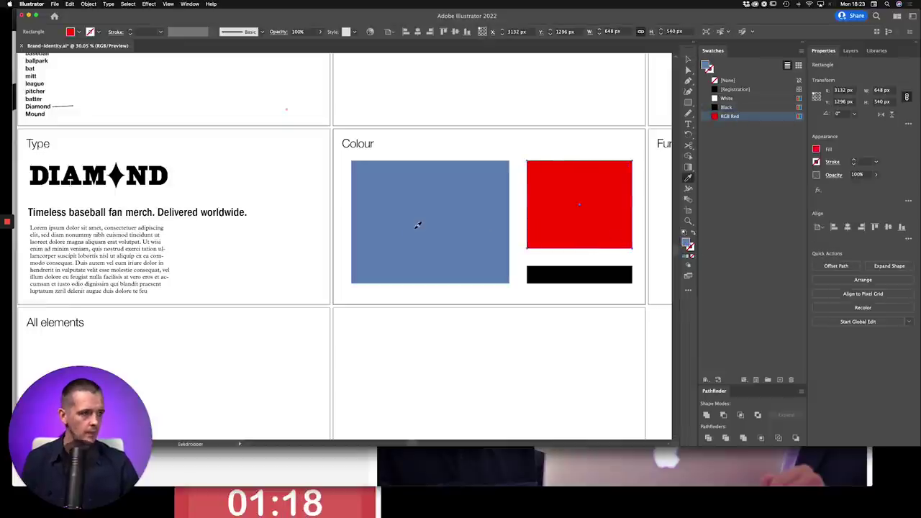
click(417, 222)
double_click(687, 245)
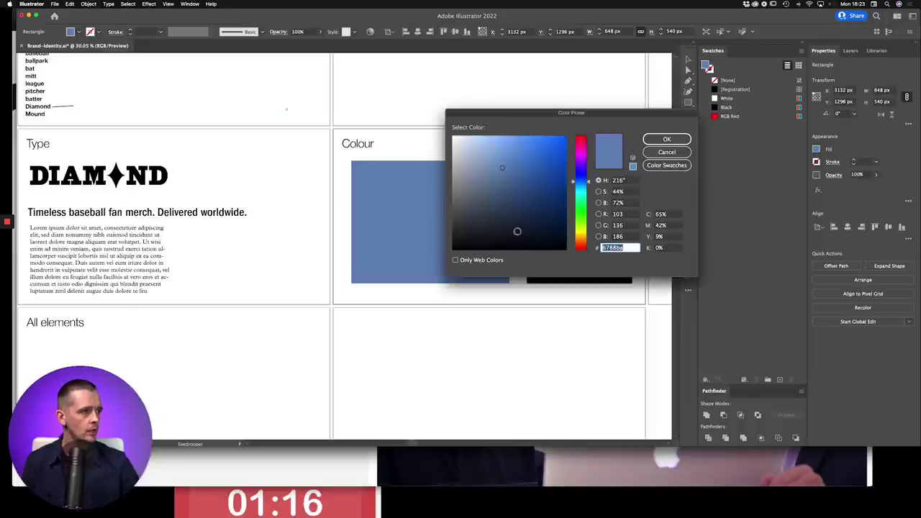
drag(588, 176, 583, 149)
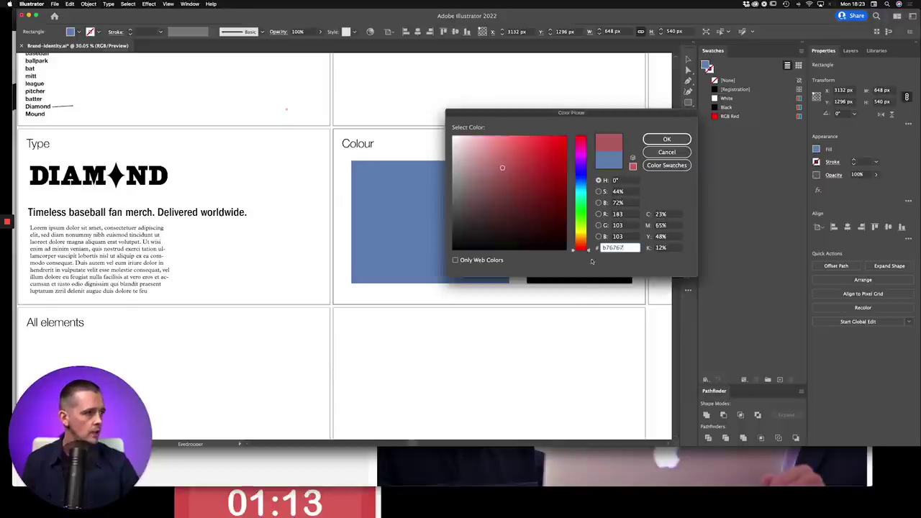
click(666, 139)
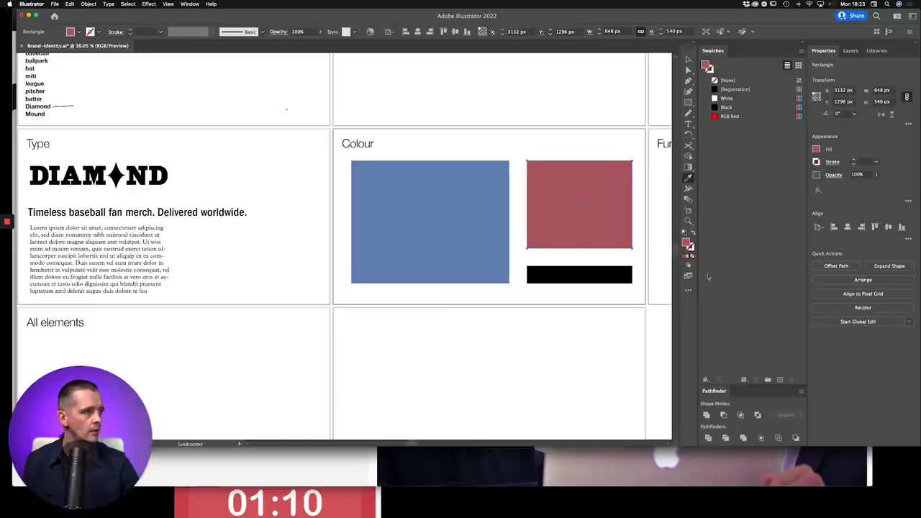
double_click(686, 243)
click(666, 141)
key(v)
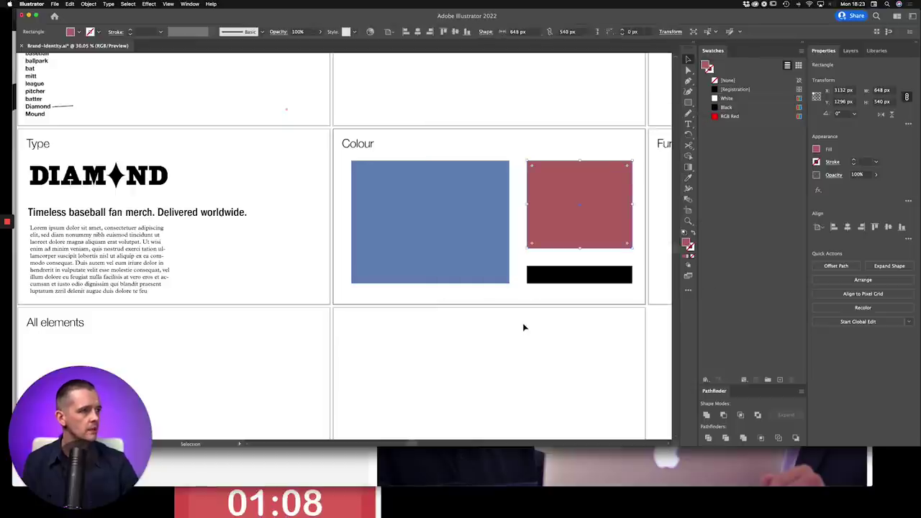
click(524, 327)
Fill the small bar beneath the red rectangle with a very pale tint of the blue, #dde6f2.
drag(526, 300, 557, 233)
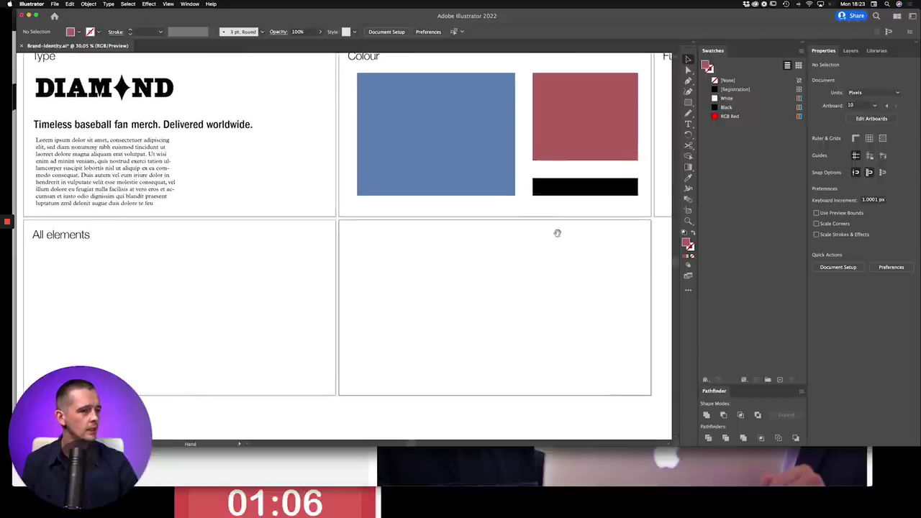
click(565, 191)
key(i)
click(441, 143)
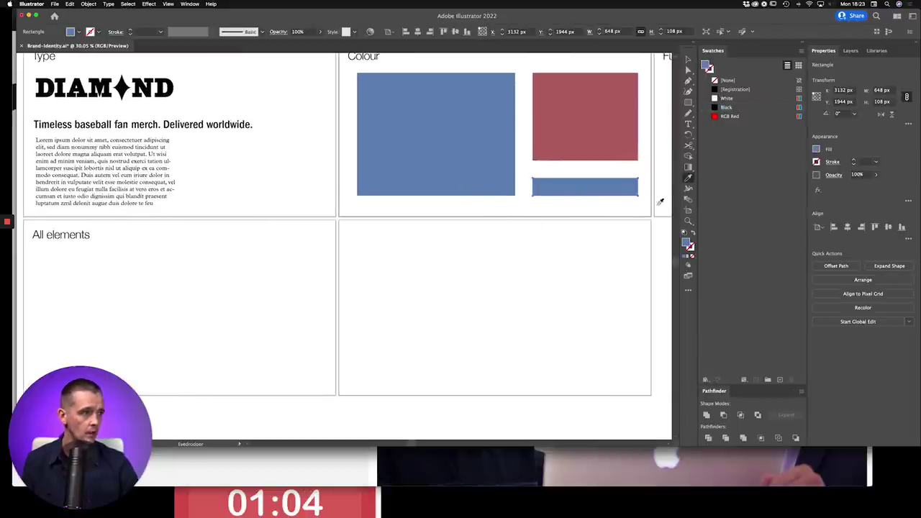
double_click(688, 244)
click(472, 143)
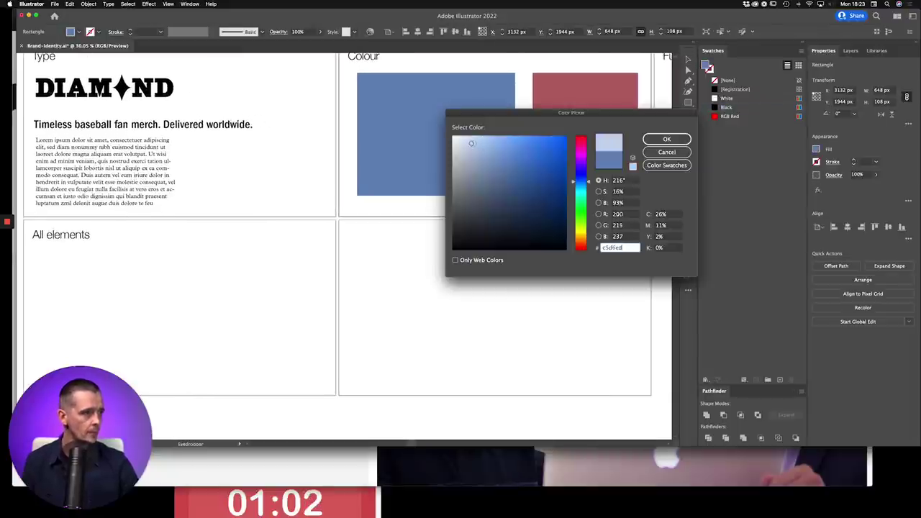
drag(469, 144, 467, 138)
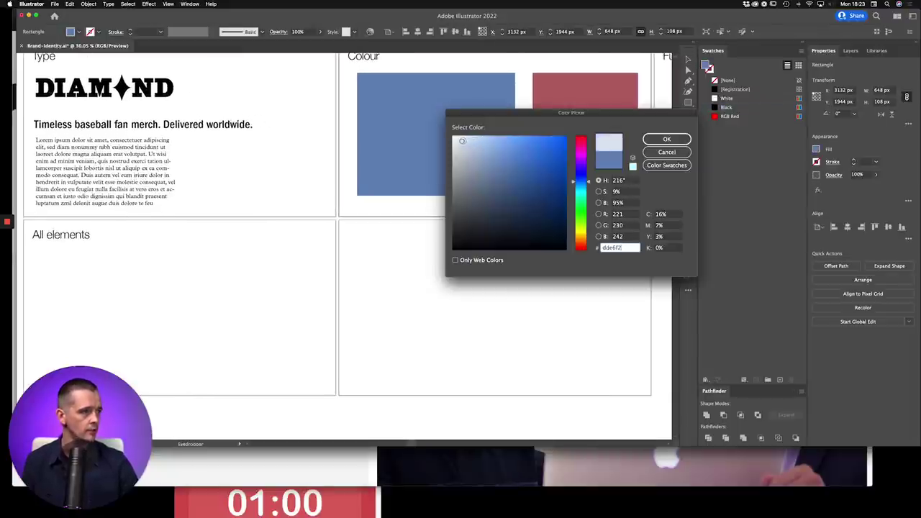
click(666, 139)
key(v)
click(545, 254)
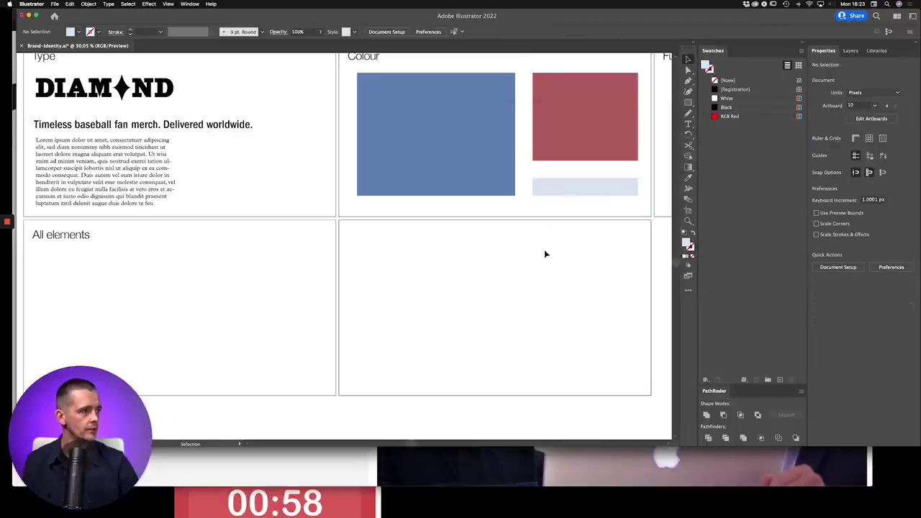
Shorten the blue rectangle from its lower edge to 464.4 px high and duplicate the pale blue bar into the space beneath it.
drag(482, 304, 482, 368)
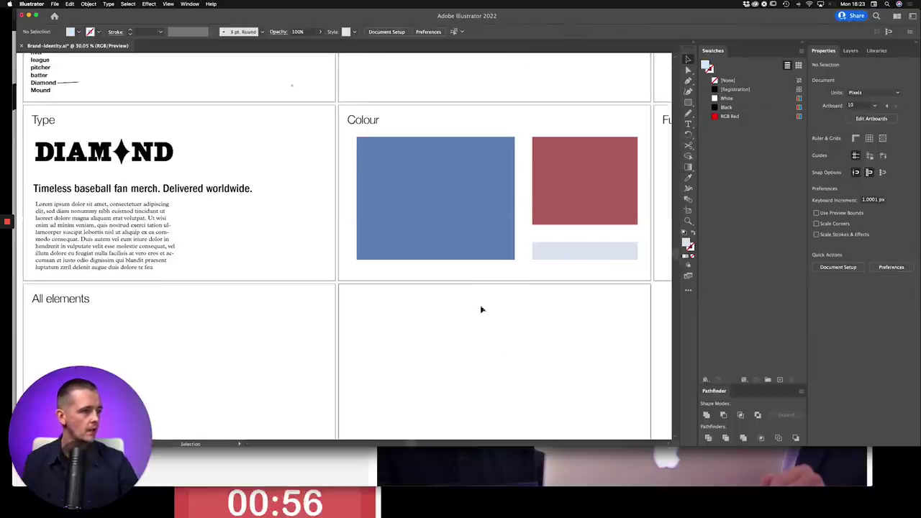
click(477, 241)
drag(437, 259, 436, 212)
click(560, 251)
drag(561, 251, 410, 254)
click(451, 286)
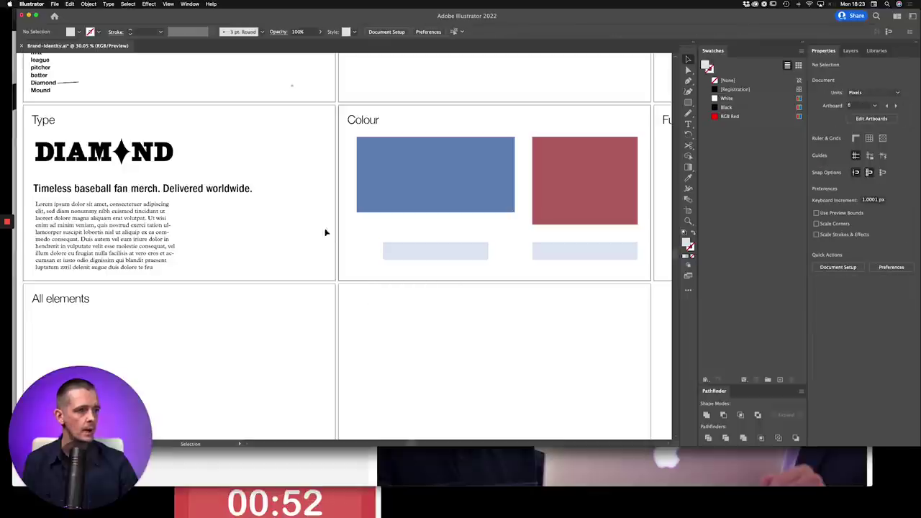
Copy the blue rectangle, switch to Photoshop, paste it as pixels into the blank poster design and enlarge it to cover the canvas.
click(456, 188)
key(a)
key(super+Tab)
key(super+Tab)
key(super+Tab)
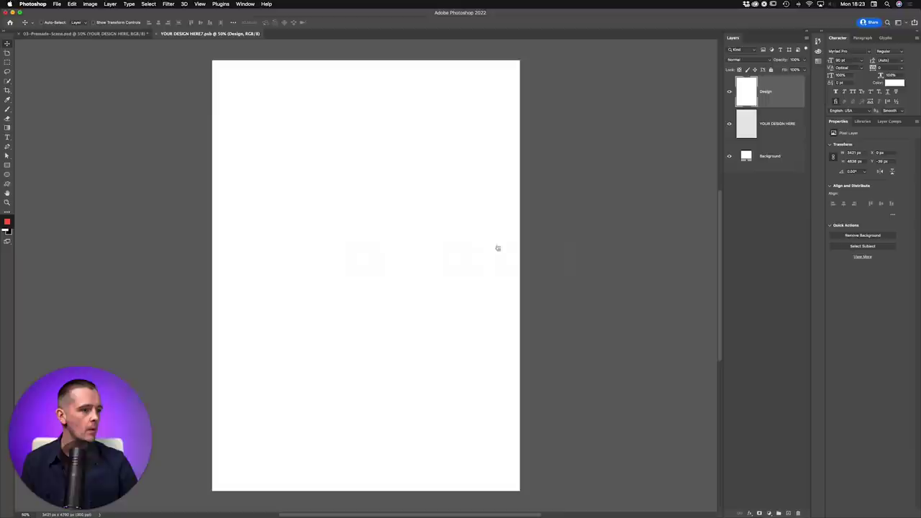
key(super+v)
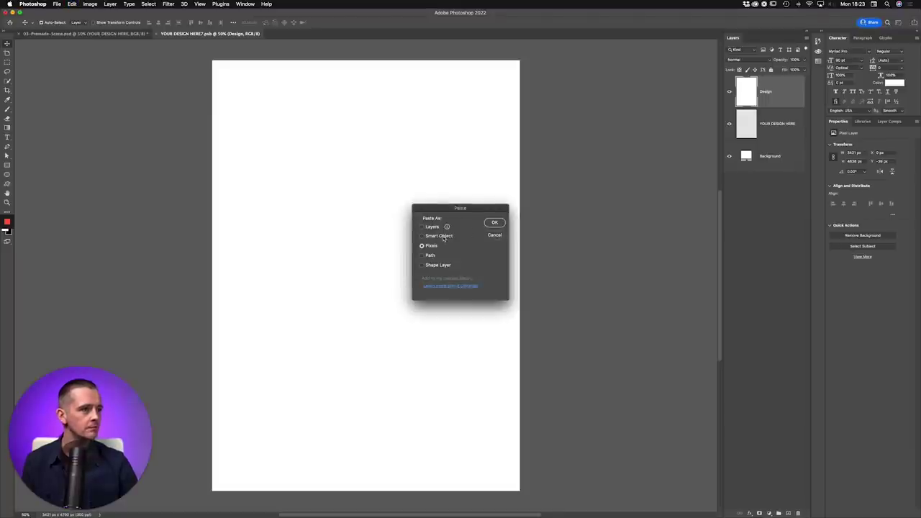
click(494, 222)
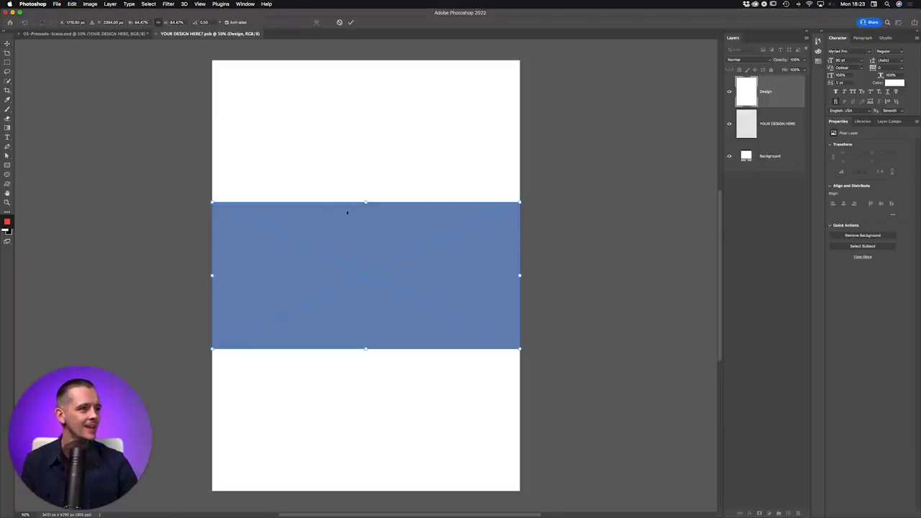
drag(365, 202, 366, 59)
drag(365, 349, 357, 502)
key(Return)
Switch to Illustrator and recolour the DIAMOND wordmark, trying the blue swatch before applying the pale blue.
key(super+Tab)
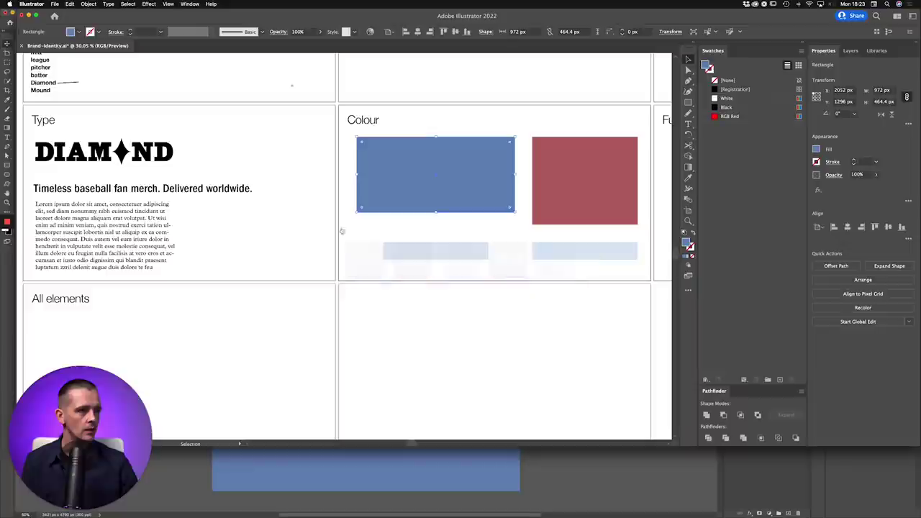
click(42, 161)
key(i)
click(432, 187)
key(v)
click(48, 164)
click(49, 163)
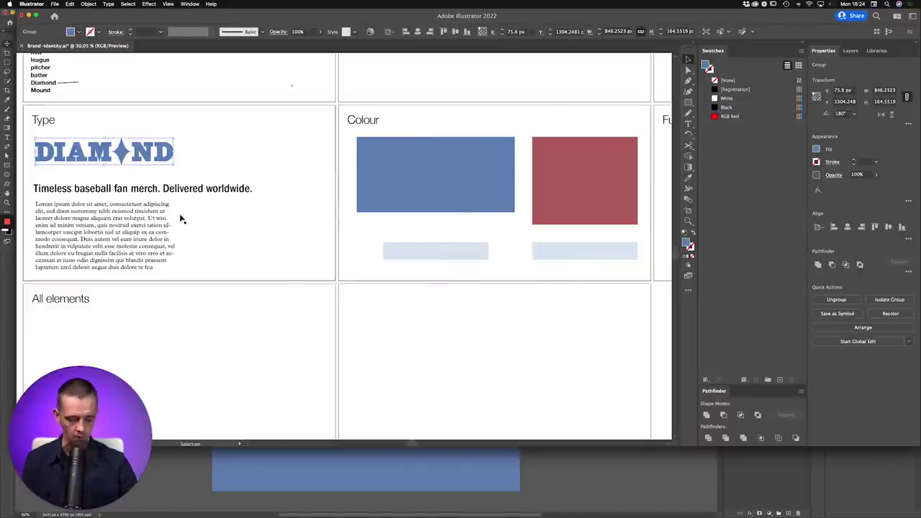
key(i)
click(429, 249)
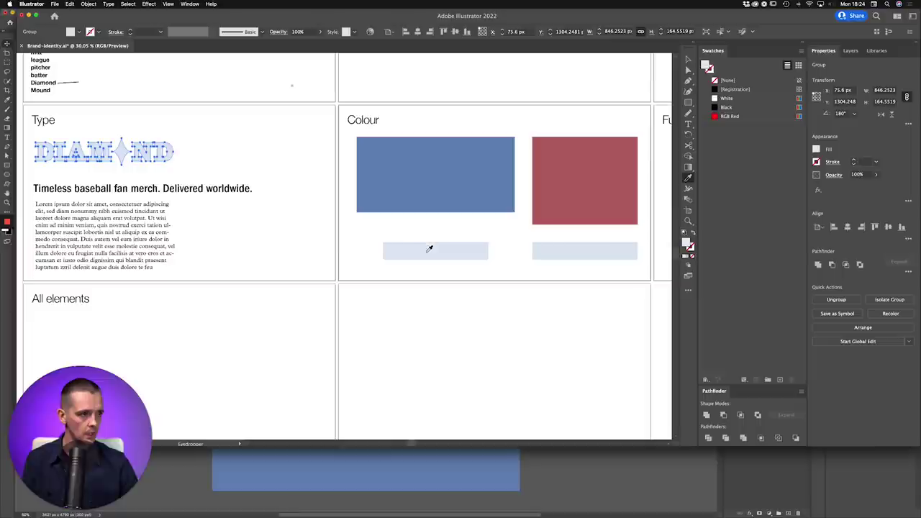
Switch to Photoshop, paste the pale wordmark as pixels and scale it down in the poster's centre to about two-thirds of its width.
key(super+Tab)
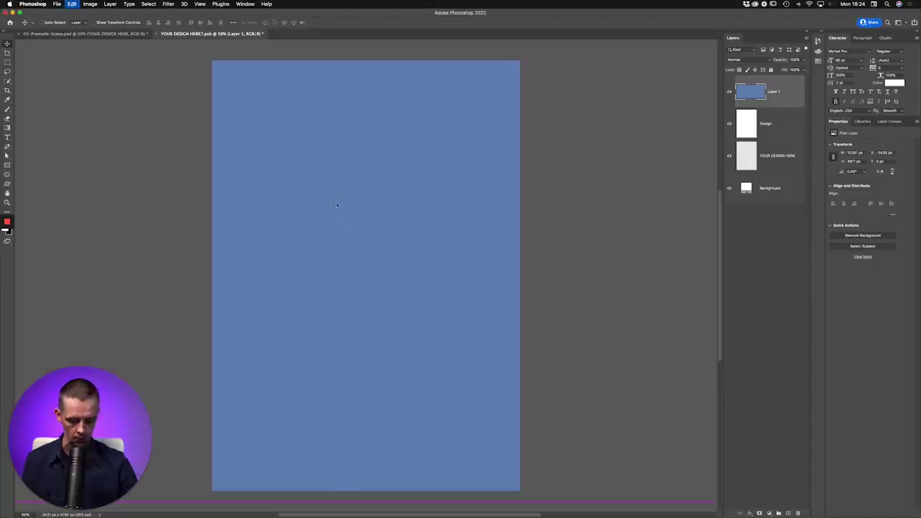
key(super+v)
click(491, 222)
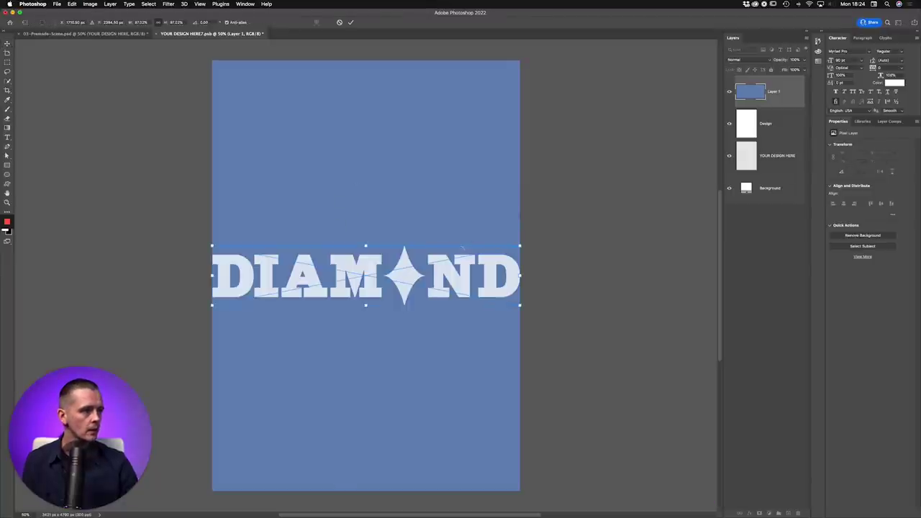
drag(519, 246, 471, 255)
key(Return)
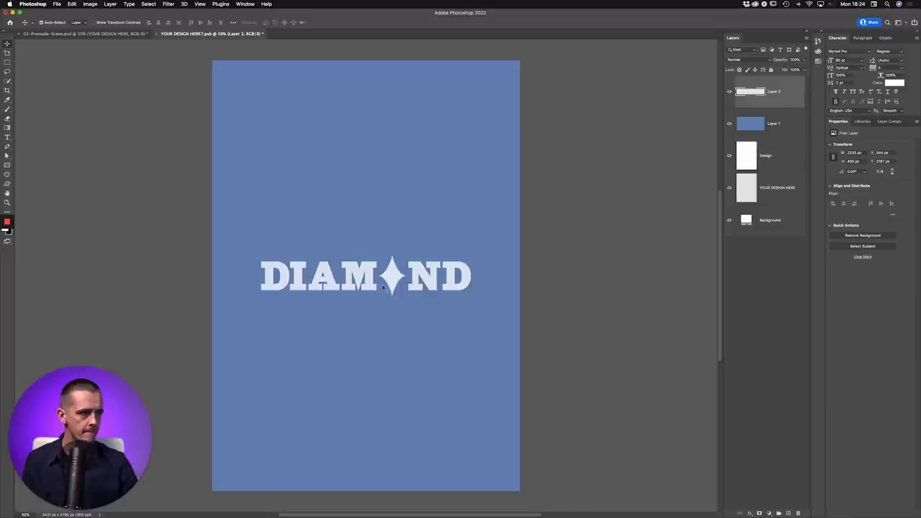
Switch to Illustrator, duplicate the tagline onto the artboards below and shorten the copy to "Timeless baseball fan merch".
key(super+Tab)
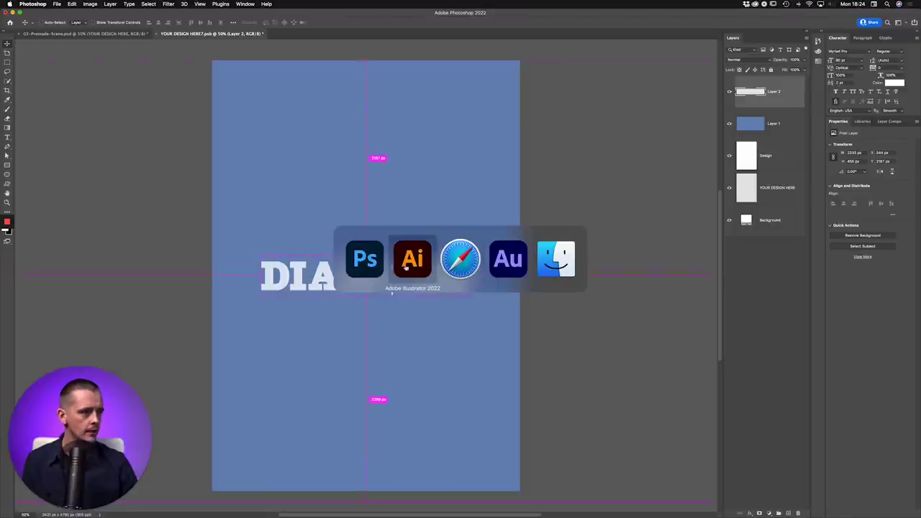
click(421, 267)
click(161, 191)
drag(130, 195, 481, 337)
double_click(306, 323)
key(BackSpace)
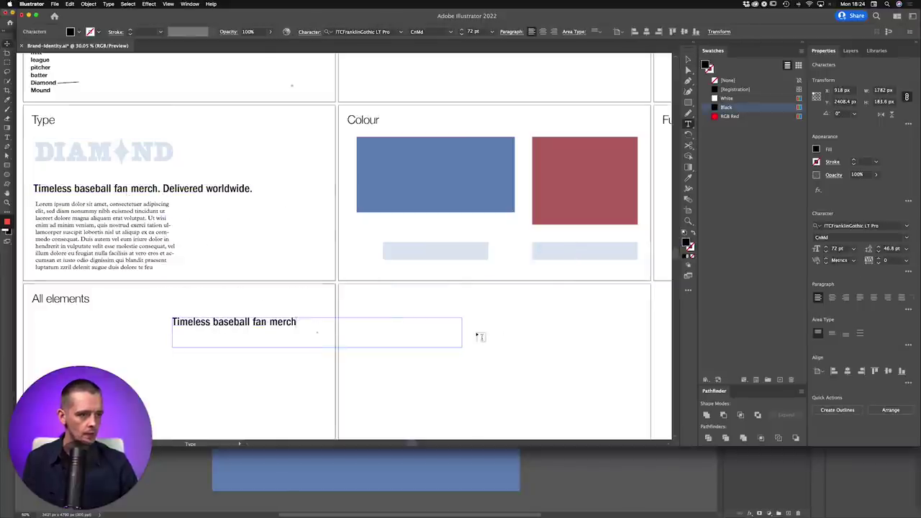
Remove the word "fan" from the copied tagline so it reads "Timeless baseball merch".
key(super+Tab)
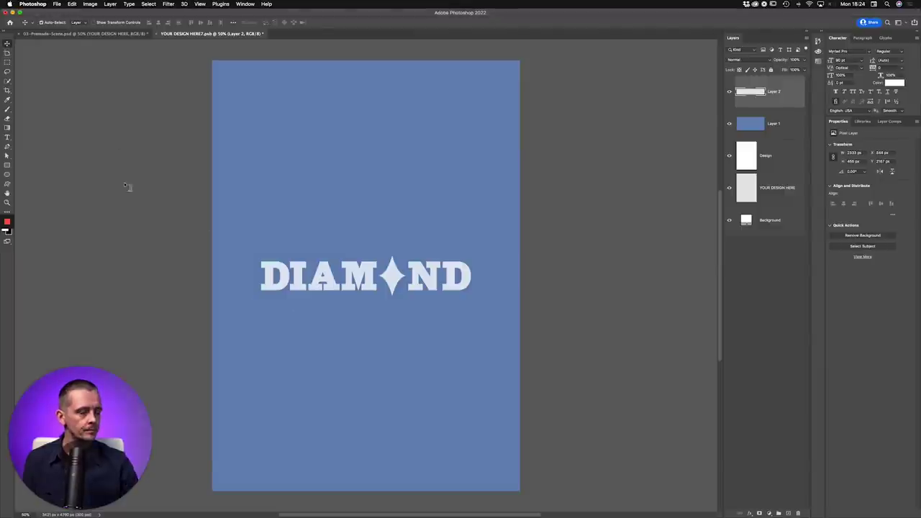
key(super+Tab)
double_click(263, 323)
key(BackSpace)
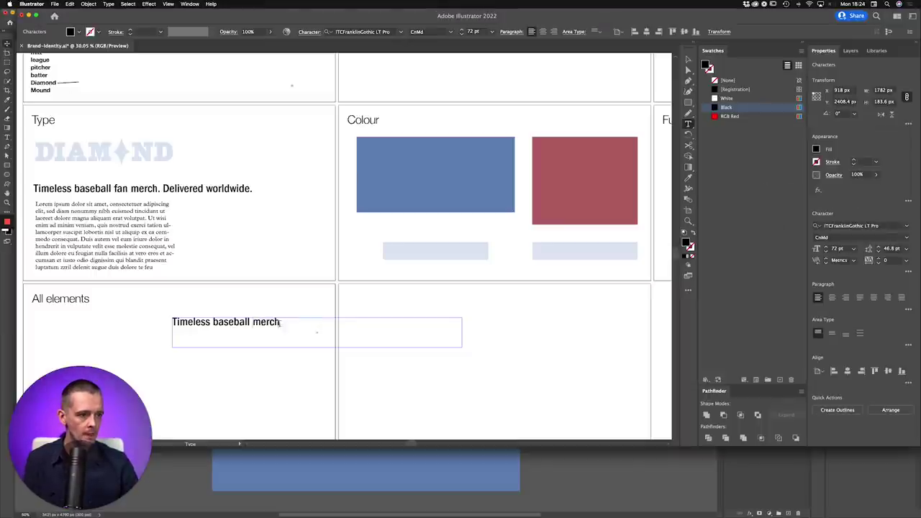
key(BackSpace)
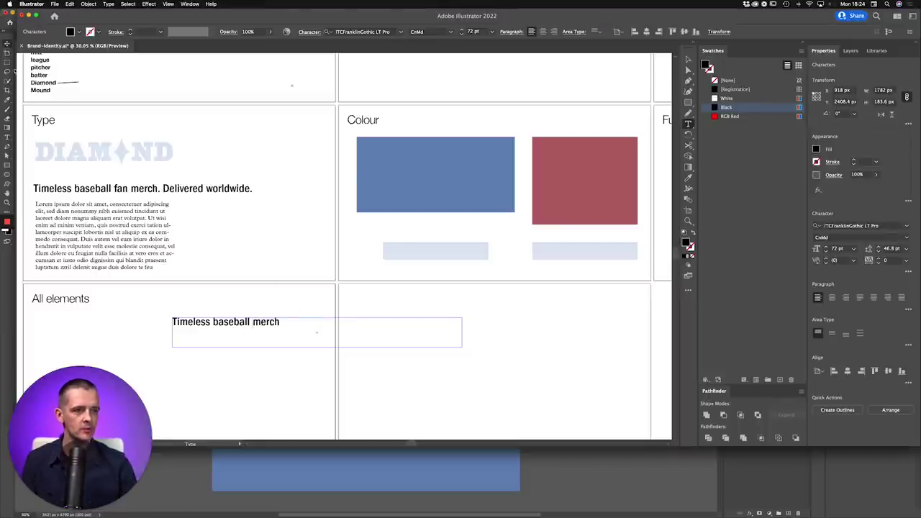
text(.)
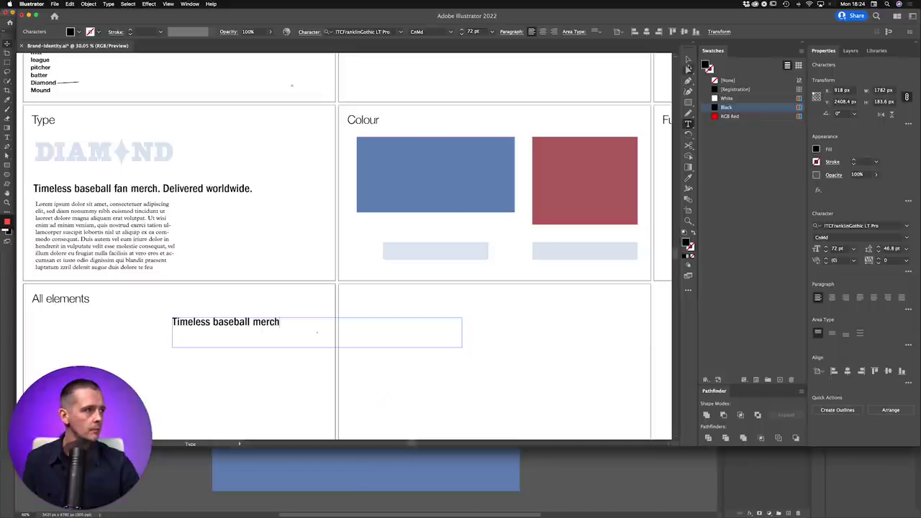
Colour the shortened tagline copy with the pale blue from the palette bar.
click(688, 59)
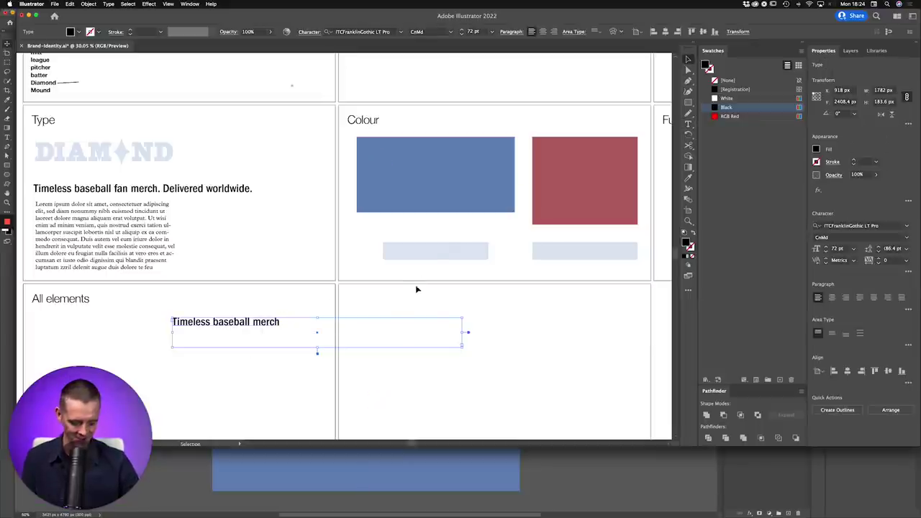
key(i)
click(431, 245)
key(v)
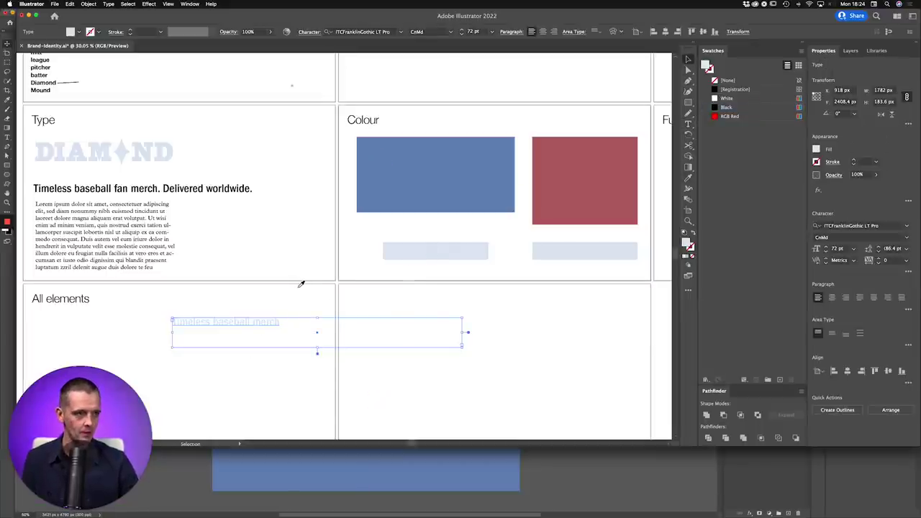
Paste the tagline into the Photoshop poster as a smart object, centre it near the lower edge beneath the wordmark, and save the design.
key(super+v)
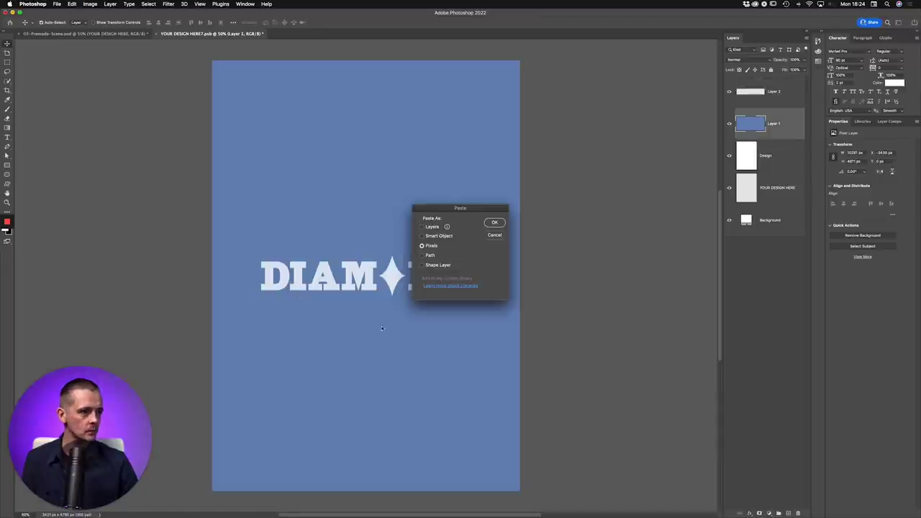
click(439, 236)
click(494, 222)
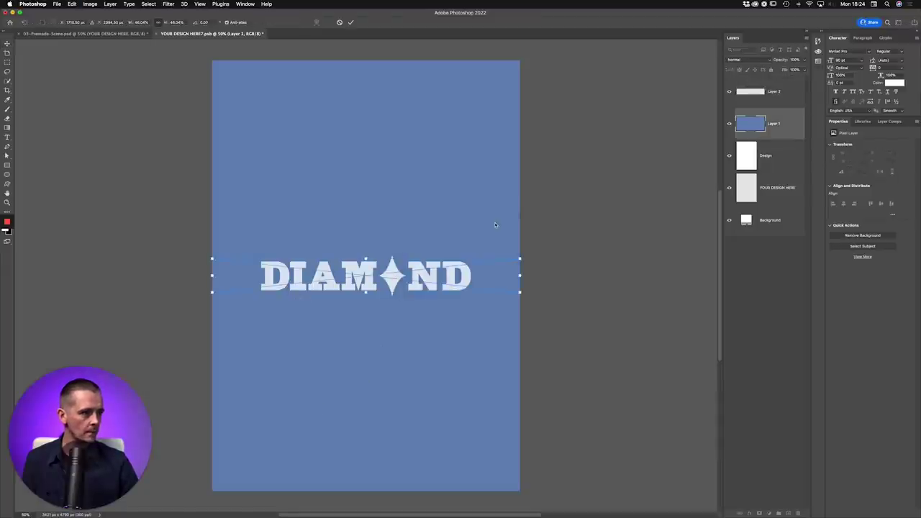
drag(287, 272, 390, 450)
key(Return)
key(super+s)
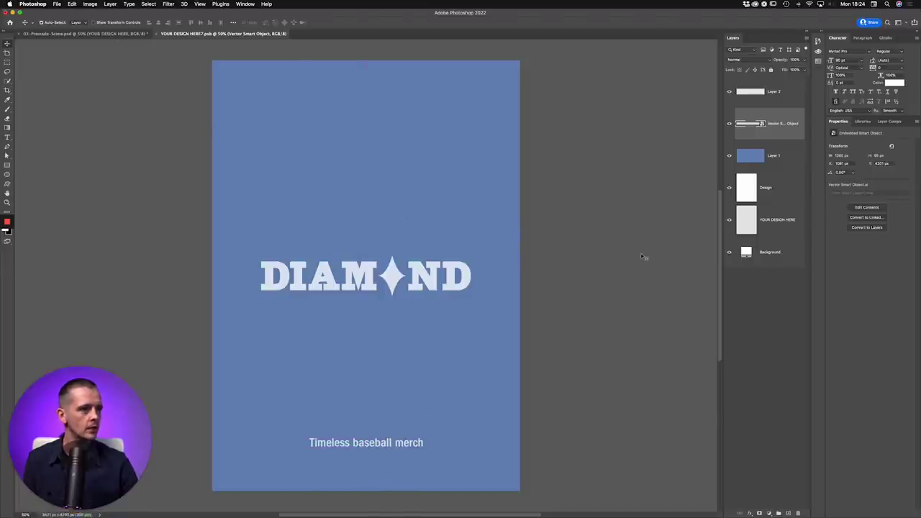
Review the updated poster in the mockup scene, closing the stray Pomofocus timer window in Safari and returning to Photoshop.
key(ctrl+Tab)
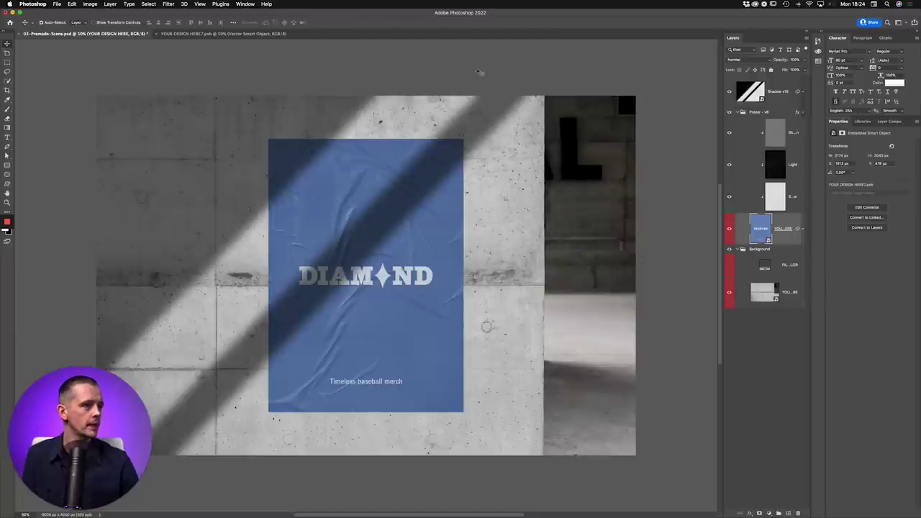
key(super+Tab)
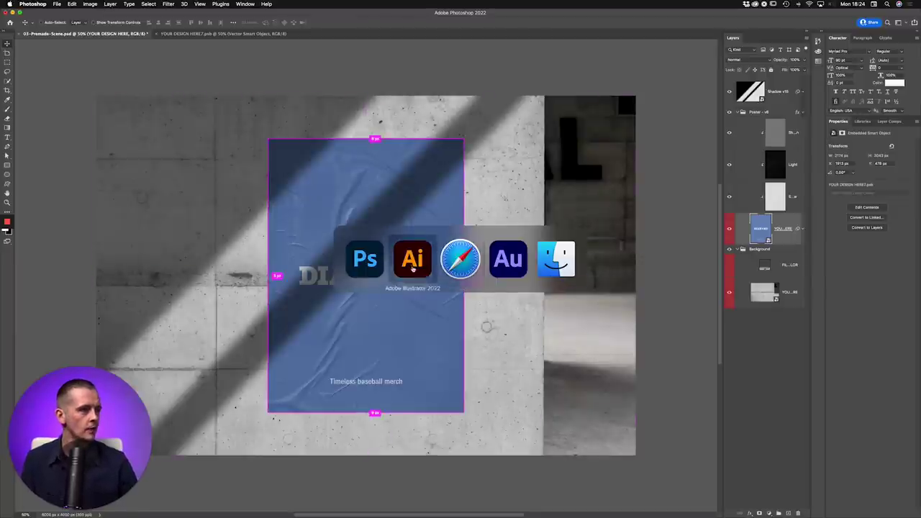
click(348, 495)
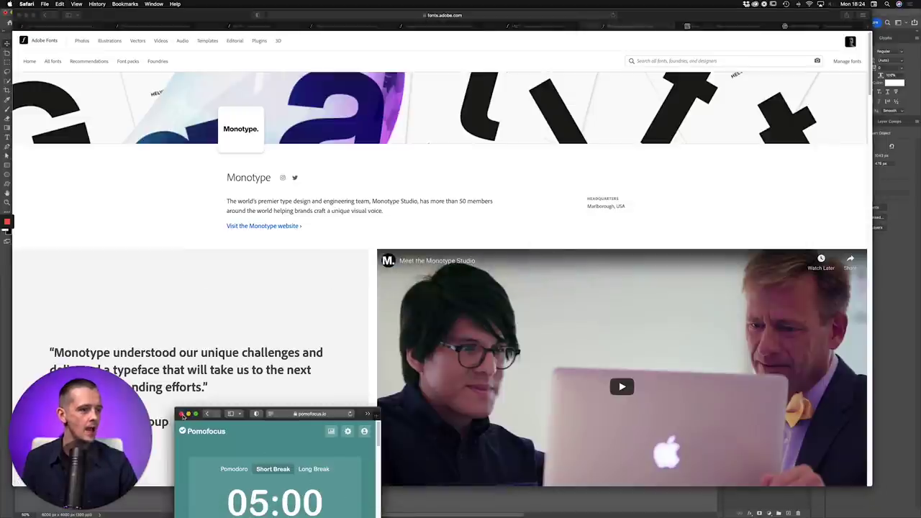
click(182, 414)
key(super+Tab)
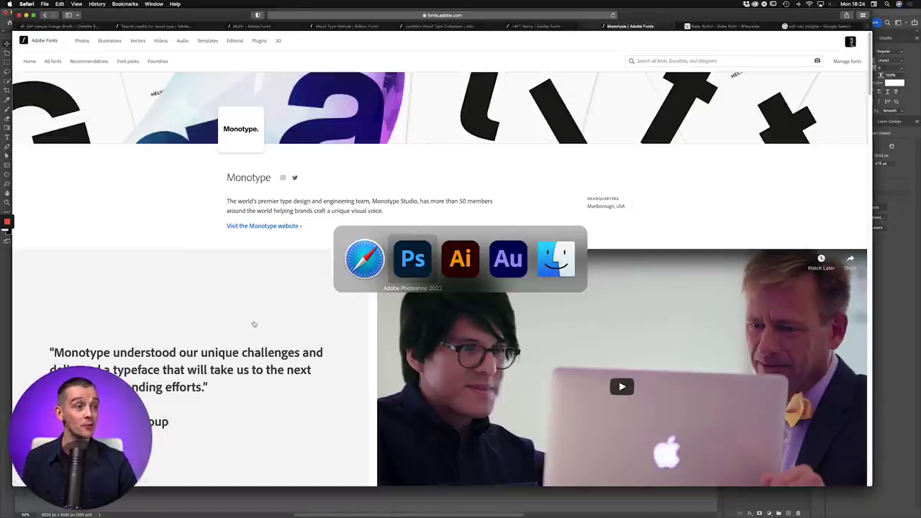
key(super+Tab)
click(272, 383)
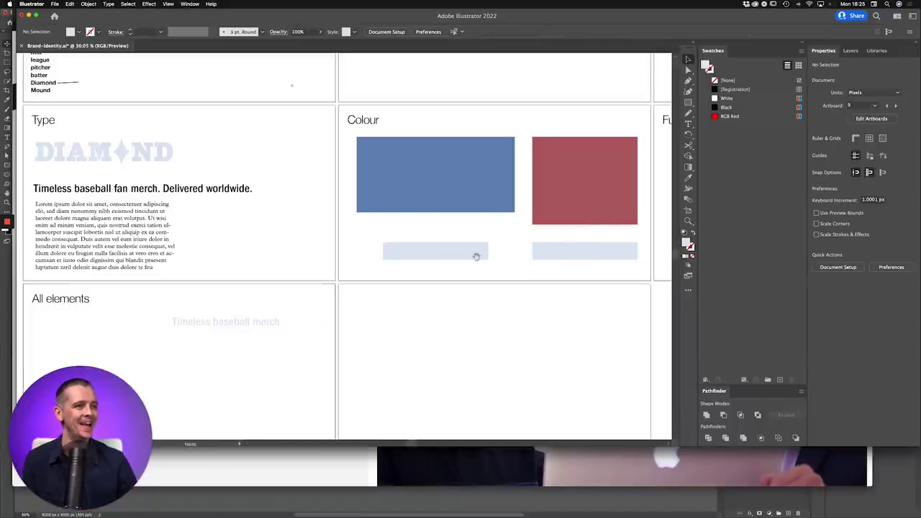
drag(475, 257, 460, 362)
key(super+Tab)
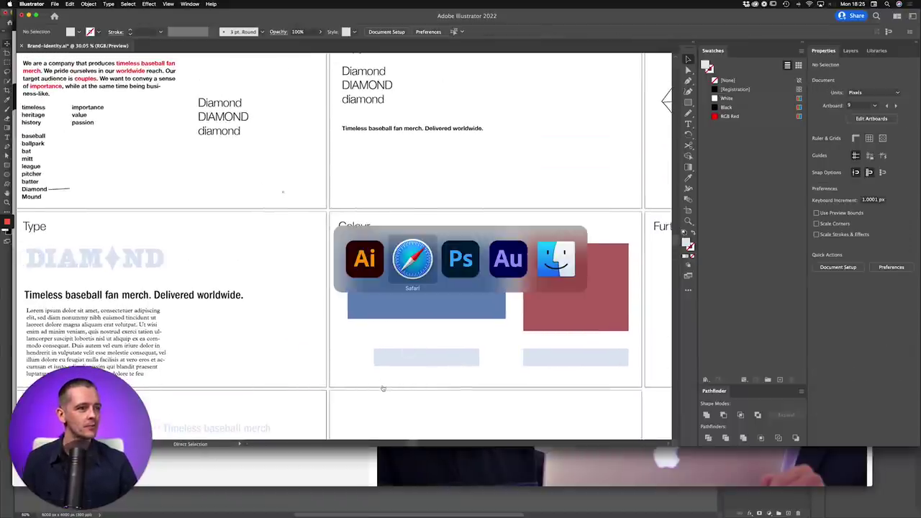
key(super+Tab)
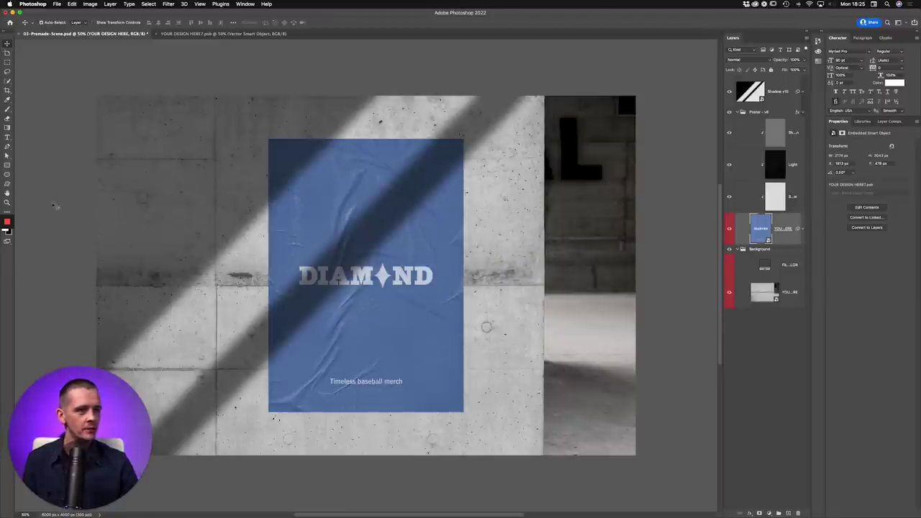
On a new layer above the shadow, brush a white framed outline of a person over the poster's upper-right area.
click(7, 110)
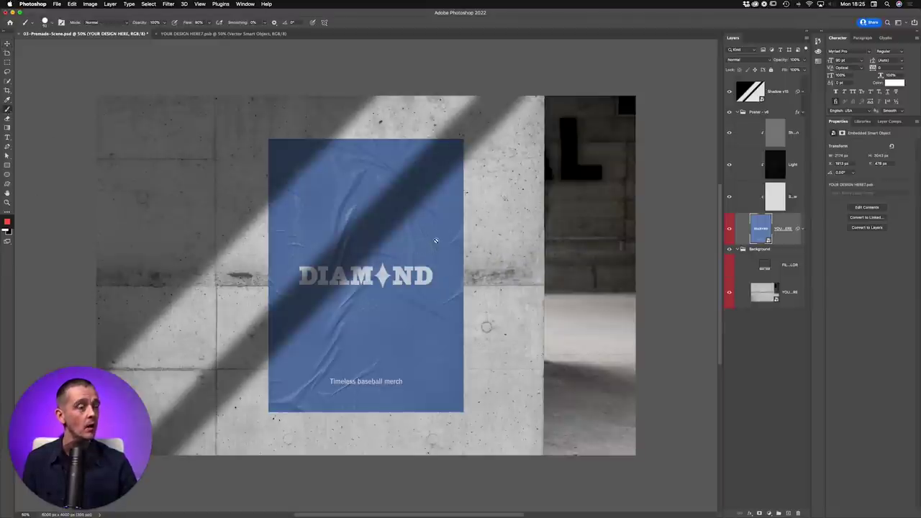
click(786, 95)
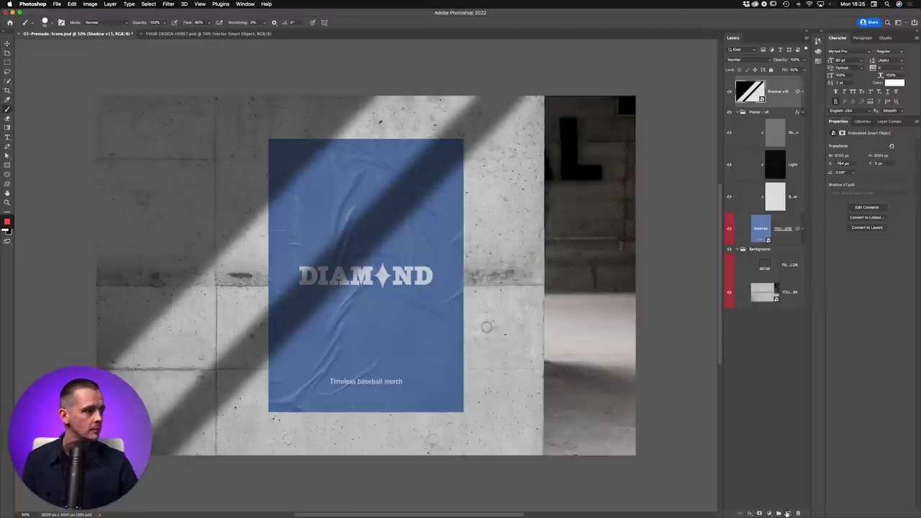
click(787, 513)
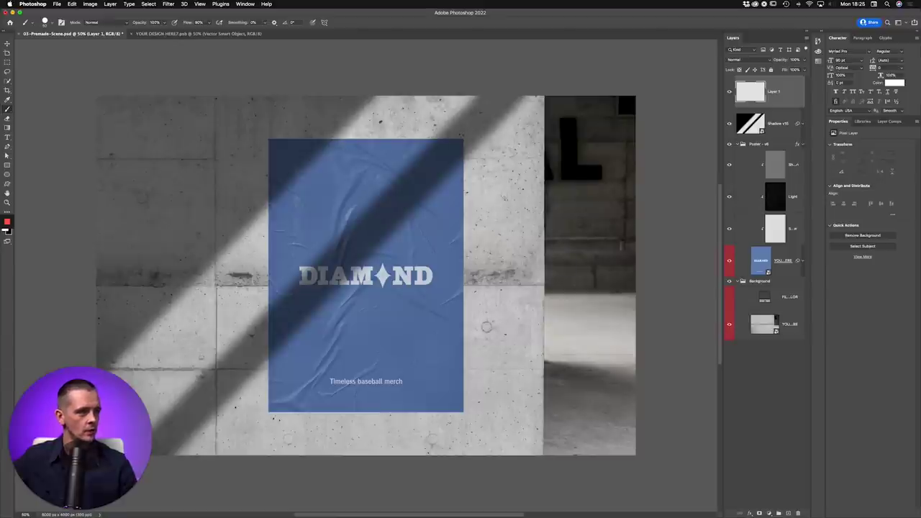
mouse_move(342, 142)
mouse_down()
mouse_move(339, 237)
mouse_move(461, 253)
mouse_move(467, 139)
mouse_move(339, 140)
mouse_up()
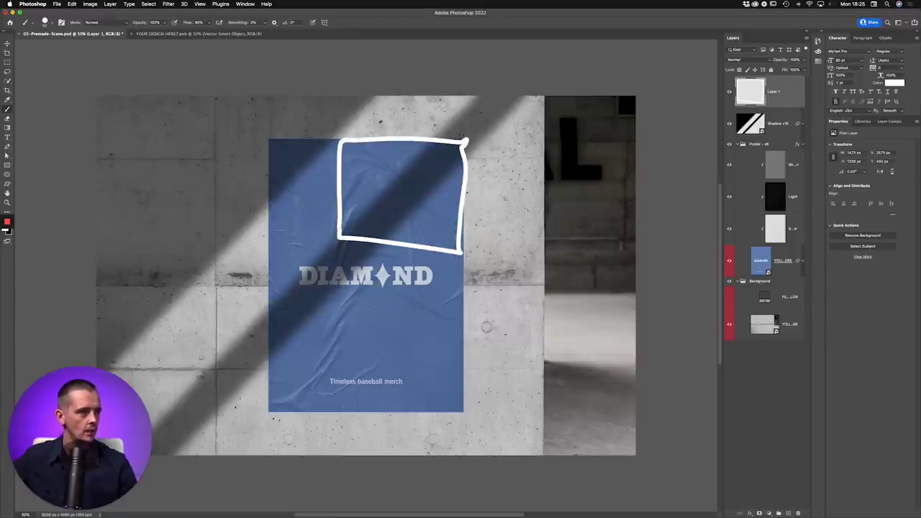
mouse_move(341, 229)
mouse_down()
mouse_move(348, 207)
mouse_move(342, 235)
mouse_move(423, 177)
mouse_move(449, 247)
mouse_up()
drag(410, 153, 360, 235)
drag(430, 210, 430, 246)
Brush an angular shape at the poster's lower left, an exclamation mark at its lower right and a ball beside the framed figure.
mouse_move(278, 328)
mouse_down()
mouse_move(316, 357)
mouse_move(320, 409)
mouse_up()
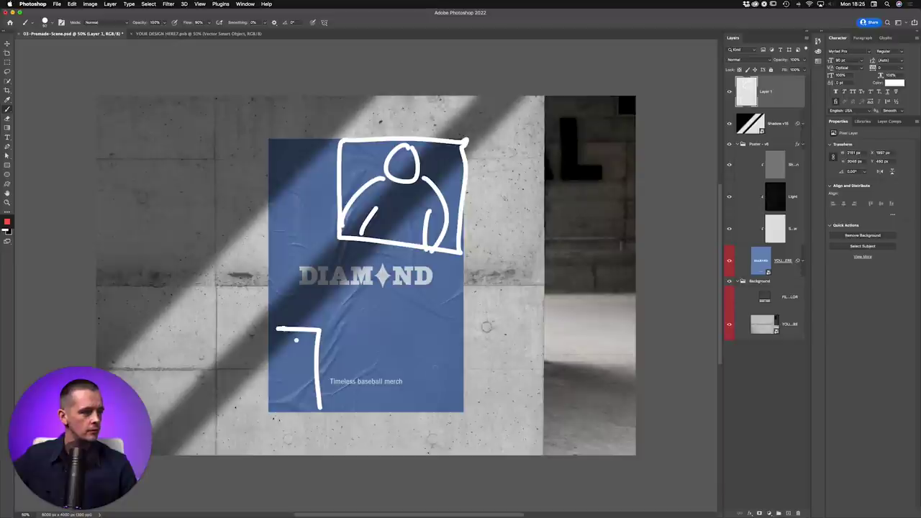
mouse_move(440, 350)
mouse_down()
mouse_move(450, 347)
mouse_move(426, 382)
mouse_up()
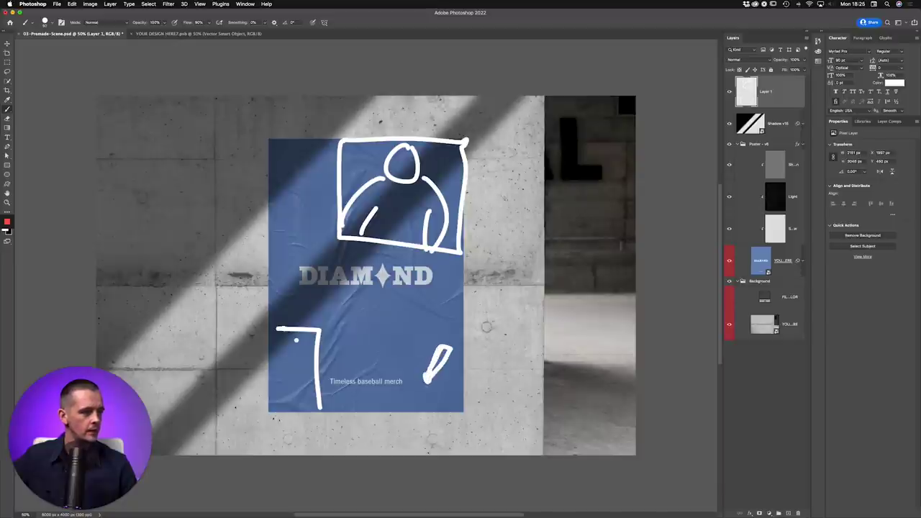
mouse_move(302, 179)
mouse_down()
mouse_move(282, 194)
mouse_move(300, 180)
mouse_move(303, 194)
mouse_up()
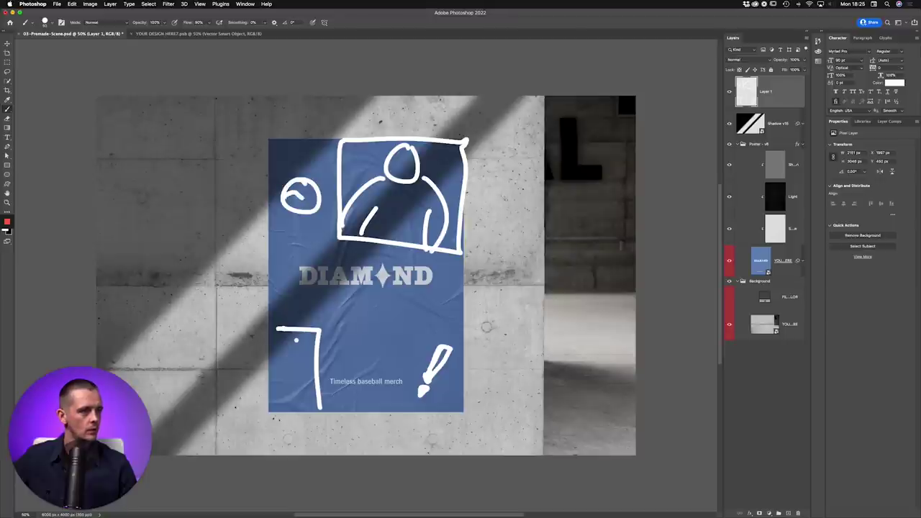
click(9, 44)
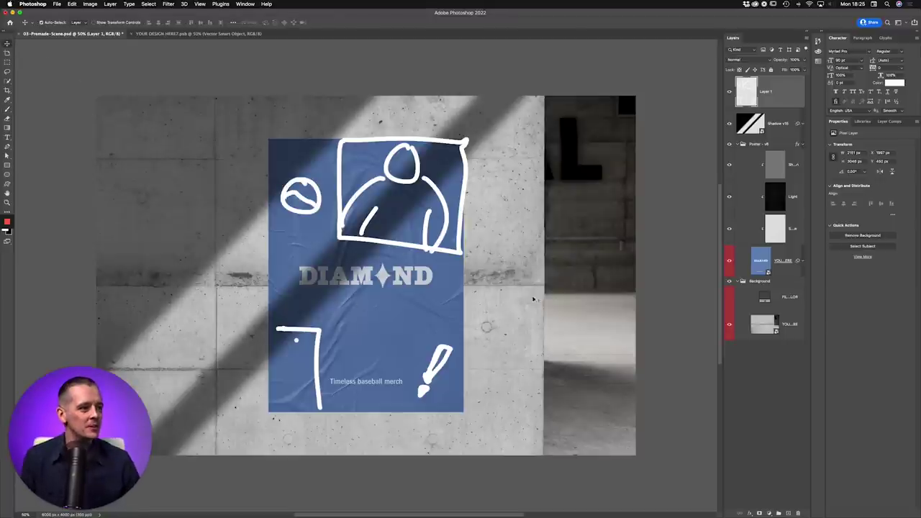
Switch to Illustrator and copy the wordmark, tagline and paragraph from the Type artboard onto the blank artboard beside All elements.
key(super+Tab)
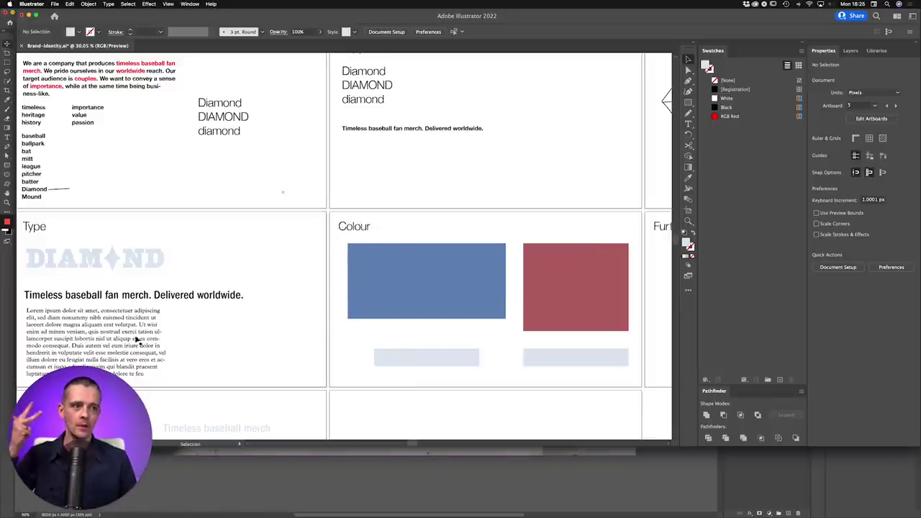
drag(218, 338, 244, 231)
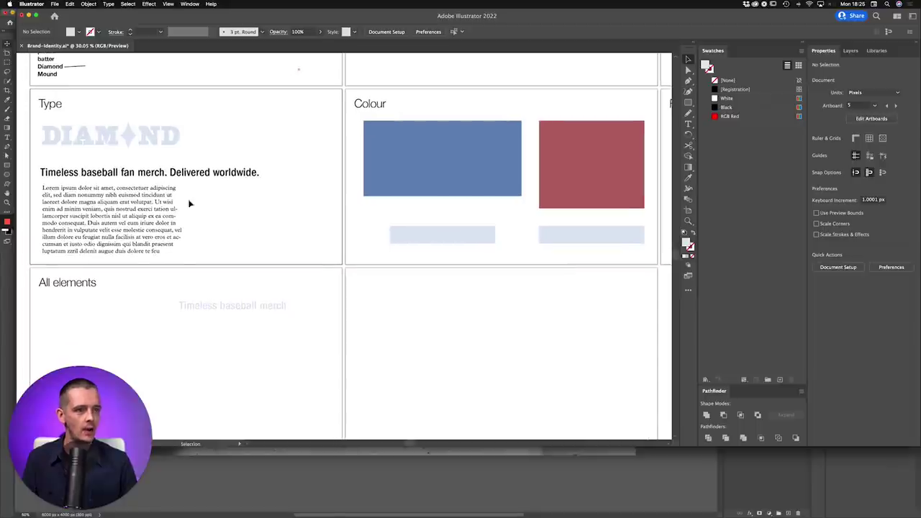
drag(190, 204, 88, 147)
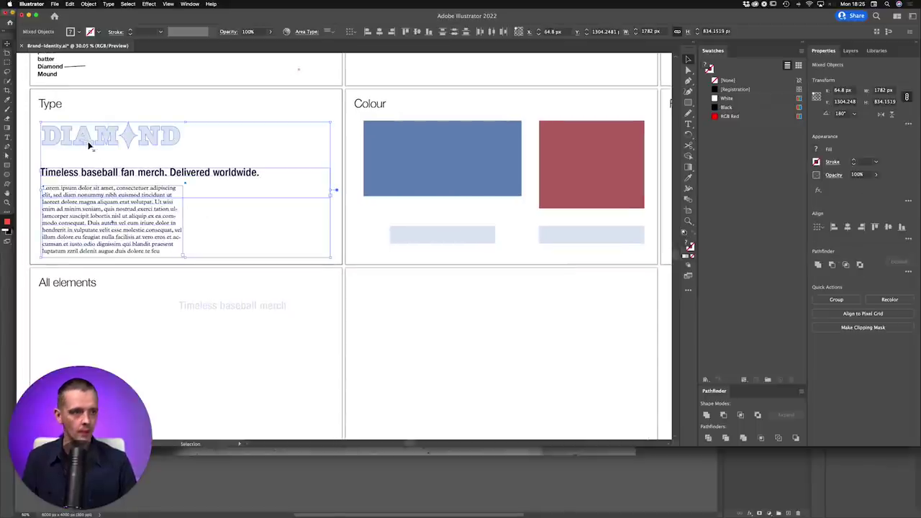
drag(66, 141, 386, 299)
drag(459, 400, 345, 296)
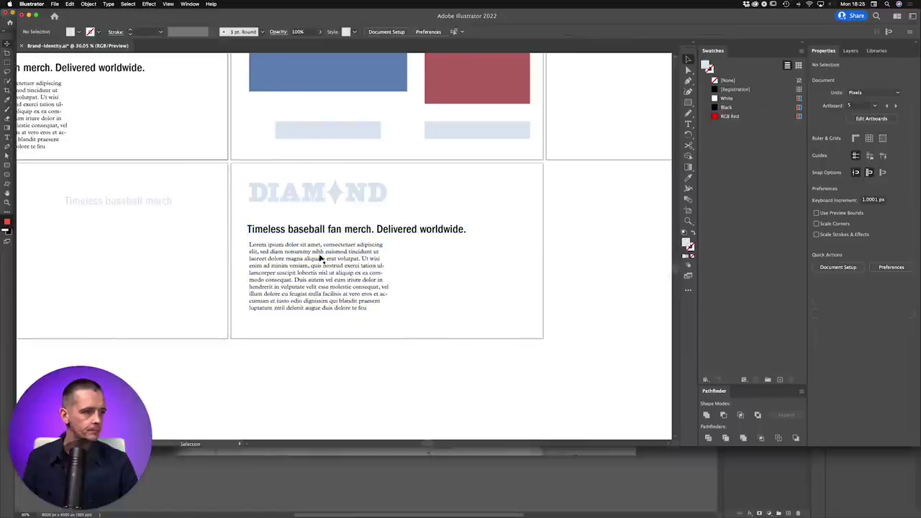
Draw a 1920 × 1080 px pale blue rectangle covering the artboard with the copied text, and send it to the back.
click(369, 205)
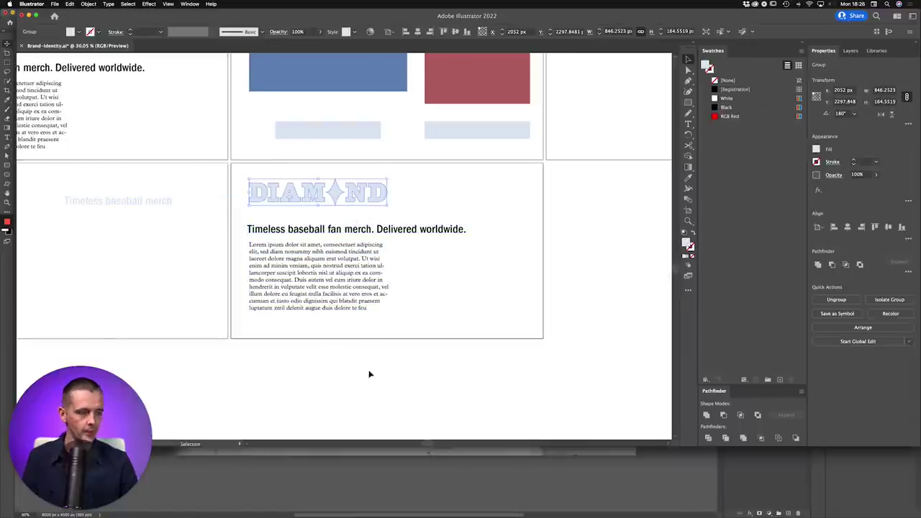
click(369, 373)
key(m)
drag(230, 163, 543, 339)
key(super+shift+bracketleft)
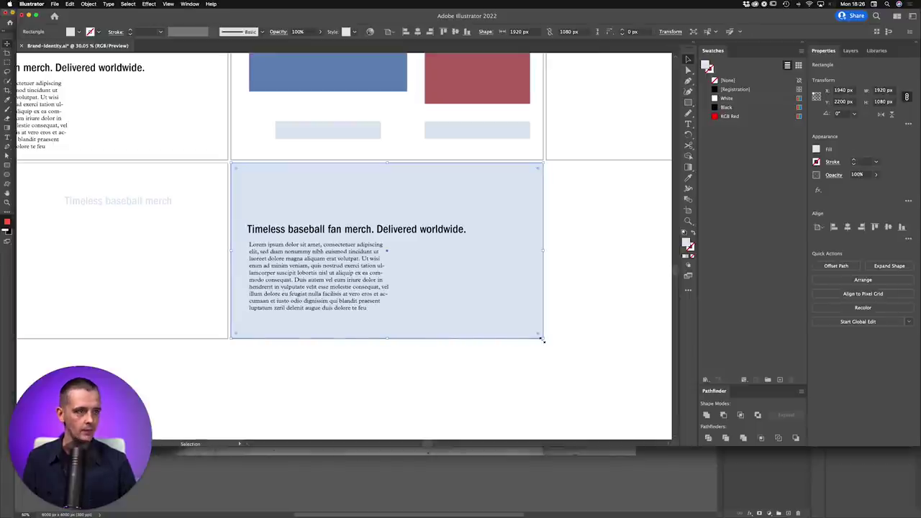
Colour the copied wordmark with the mid blue sampled from the large rectangle on the Colour artboard.
click(288, 191)
key(i)
click(362, 88)
key(v)
click(569, 223)
Shorten the pale blue background from its upper edge so it starts between the wordmark and the tagline.
click(449, 293)
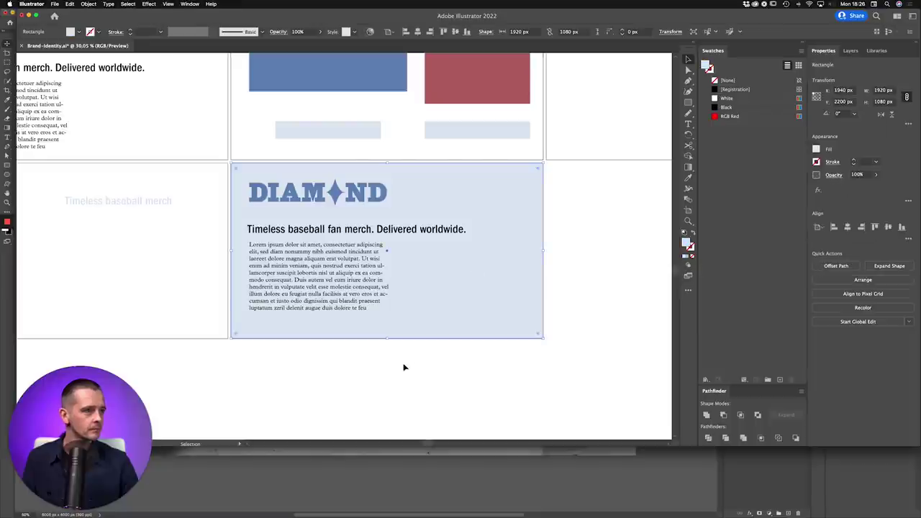
drag(387, 164, 405, 213)
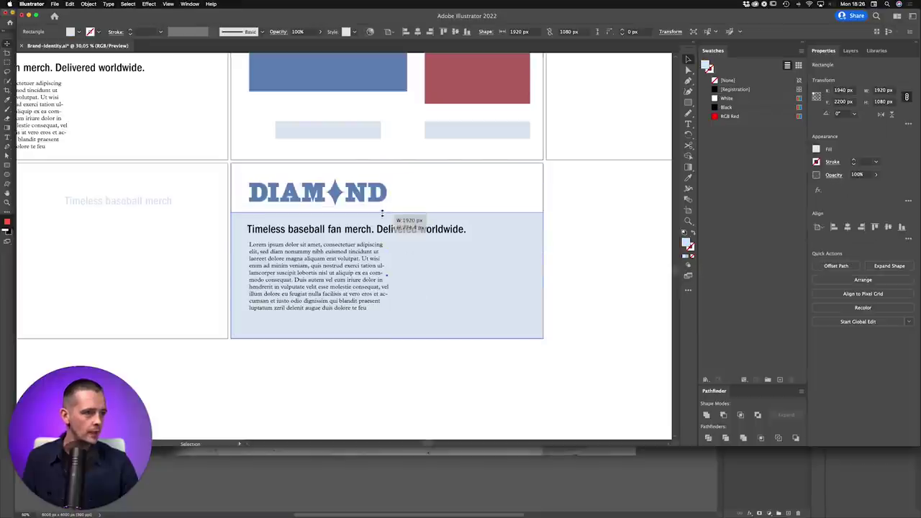
click(568, 257)
Colour the tagline on the pale blue background with the mid blue sampled from the palette.
click(385, 229)
key(i)
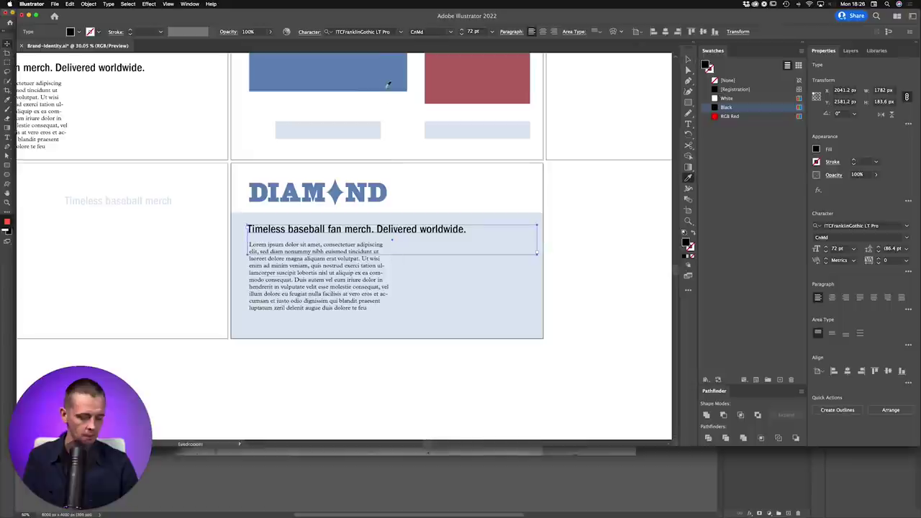
click(387, 86)
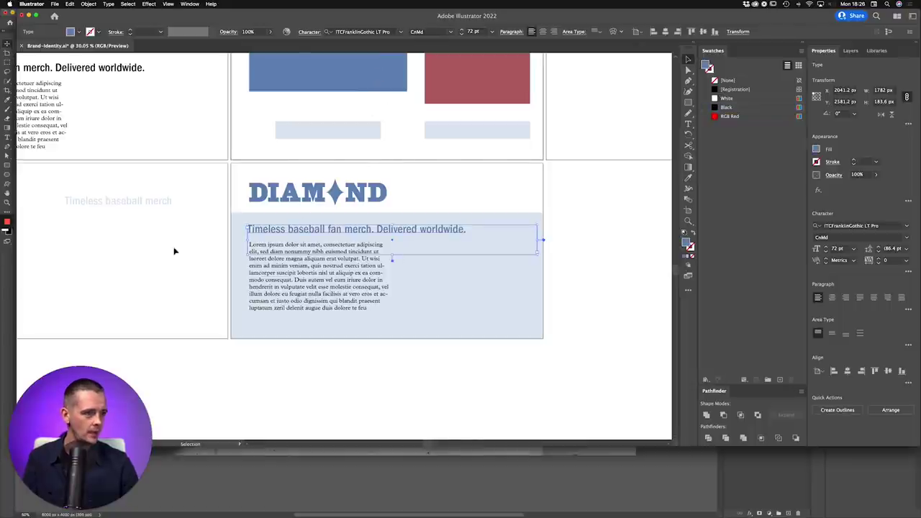
Darken the tagline to a very deep navy and save it as the global swatch R=17 G=31 B=51.
double_click(687, 244)
drag(547, 224, 528, 227)
click(656, 141)
click(366, 308)
click(408, 230)
double_click(690, 246)
click(666, 140)
click(779, 380)
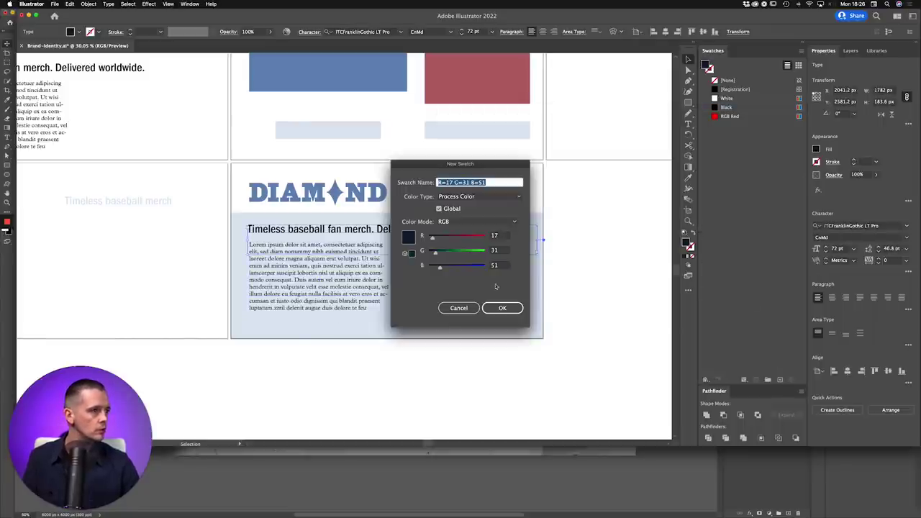
click(502, 308)
Apply the R=17 G=31 B=51 navy swatch to the lorem ipsum paragraph on the pale blue background.
click(373, 276)
click(736, 126)
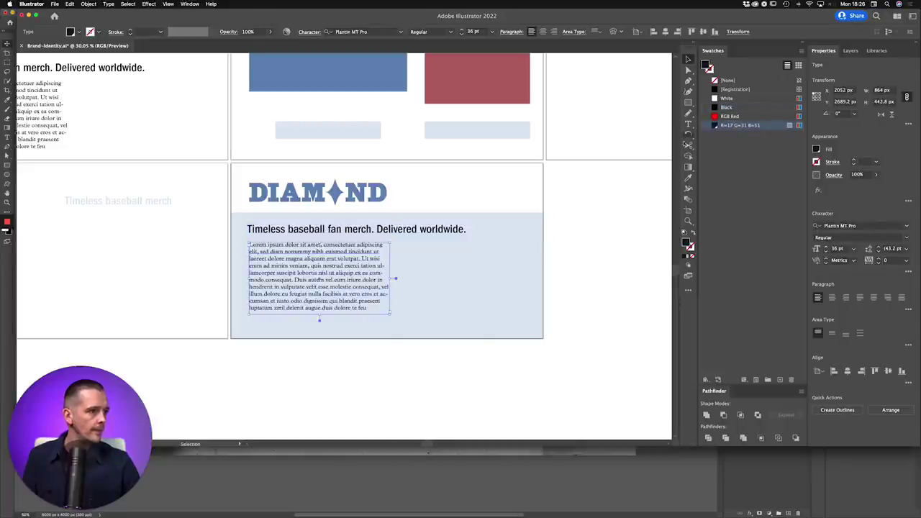
click(511, 267)
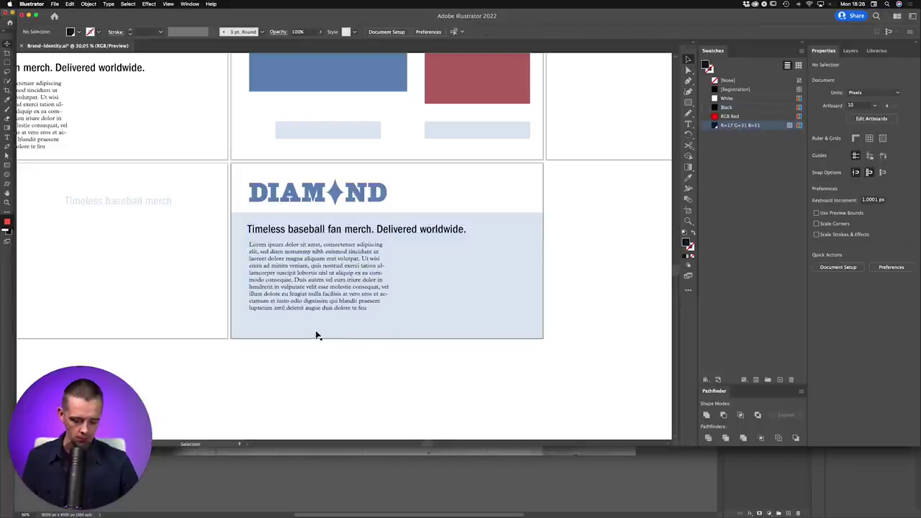
Draw a slim dark navy bar beneath the paragraph, aligned with its left edge.
key(m)
drag(249, 323, 332, 333)
key(b)
click(340, 372)
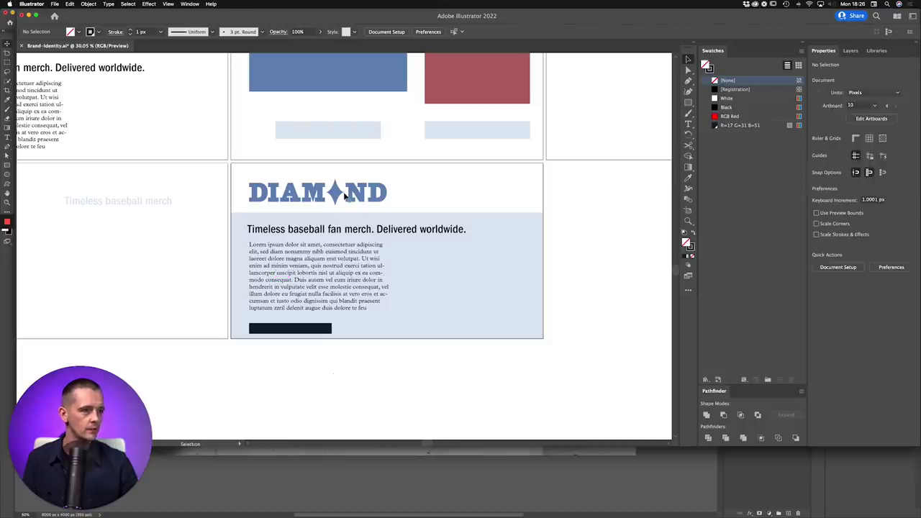
Scale the blue wordmark above the tagline down to about half its width, keeping it aligned with the text's left edge.
key(v)
click(353, 195)
drag(391, 207, 350, 197)
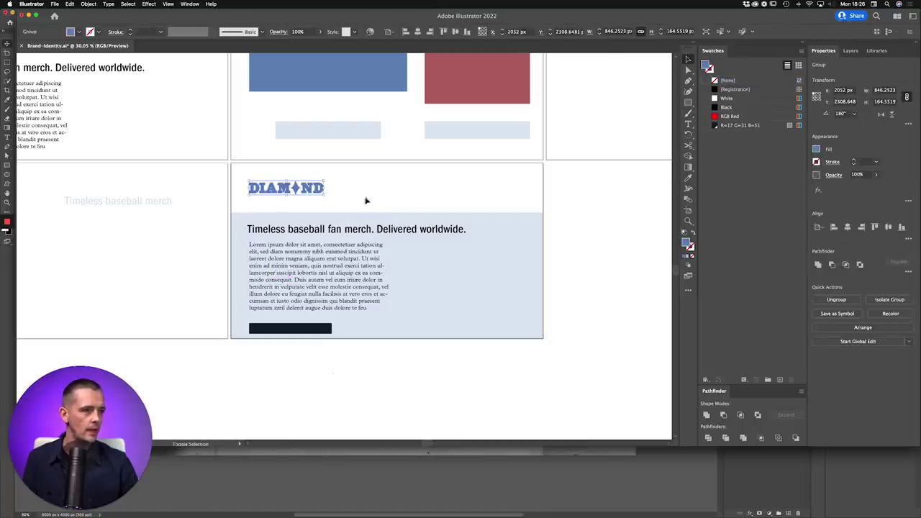
click(365, 200)
Copy the pale blue wordmark from the Type artboard onto the empty canvas left of the artboards.
drag(221, 288, 292, 141)
drag(351, 71, 489, 219)
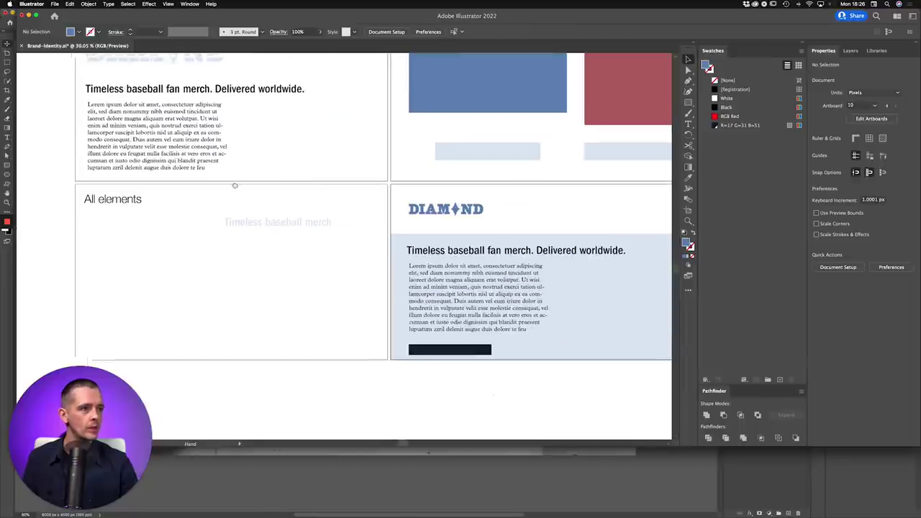
drag(246, 210, 317, 308)
click(247, 158)
drag(173, 181, 589, 178)
drag(590, 147, 207, 187)
click(351, 187)
Colour the wordmark copy on the empty canvas with the R=17 G=31 B=51 navy swatch.
click(316, 192)
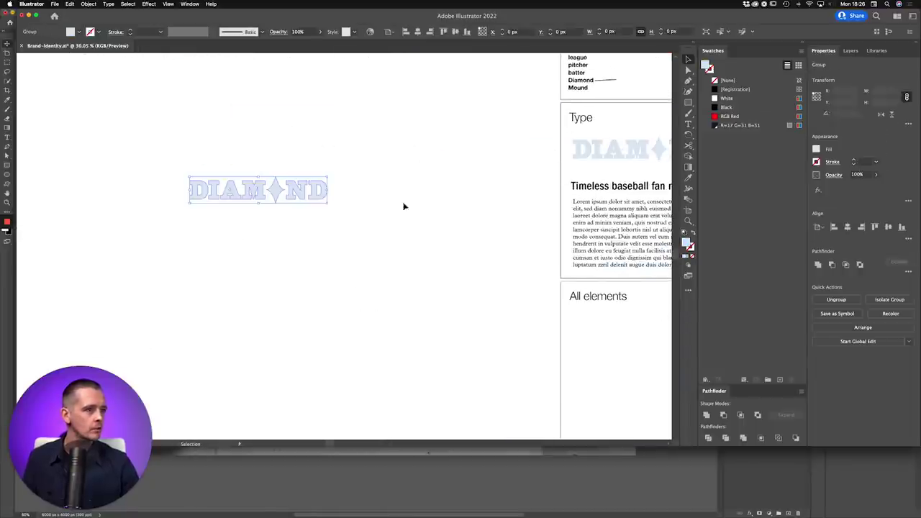
click(742, 126)
click(419, 161)
Examine the navy wordmark's letterforms and diamond shape up close and at reduced size beside the artboards.
key(z)
drag(302, 226, 526, 334)
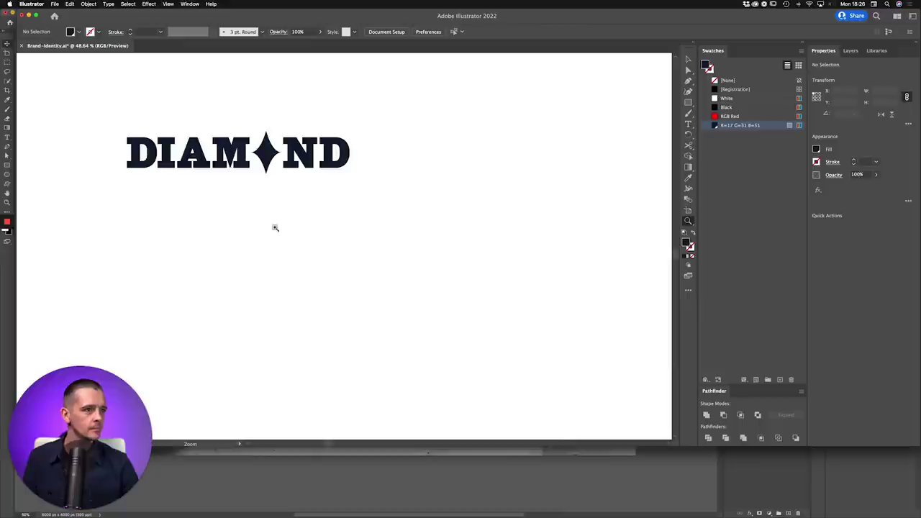
drag(420, 234, 433, 240)
drag(365, 298, 417, 284)
key(v)
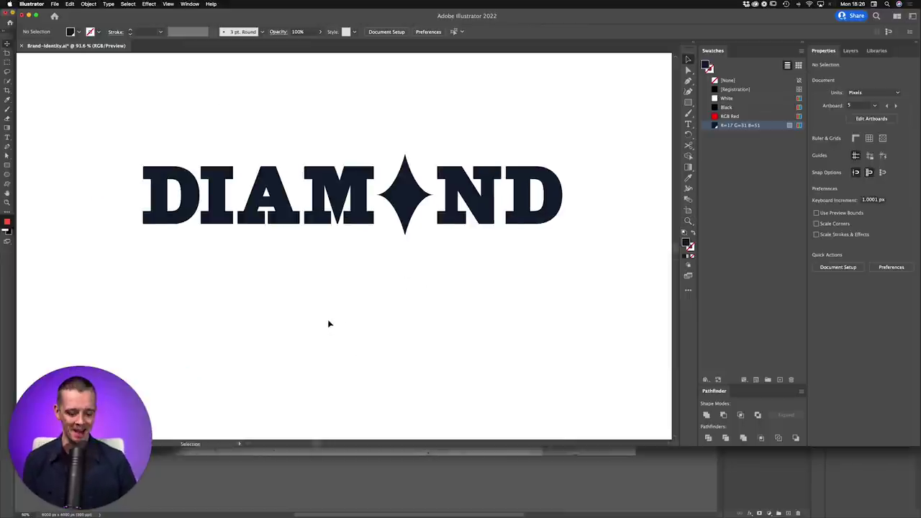
key(super+minus)
key(super+minus)
key(super+minus)
key(super+minus)
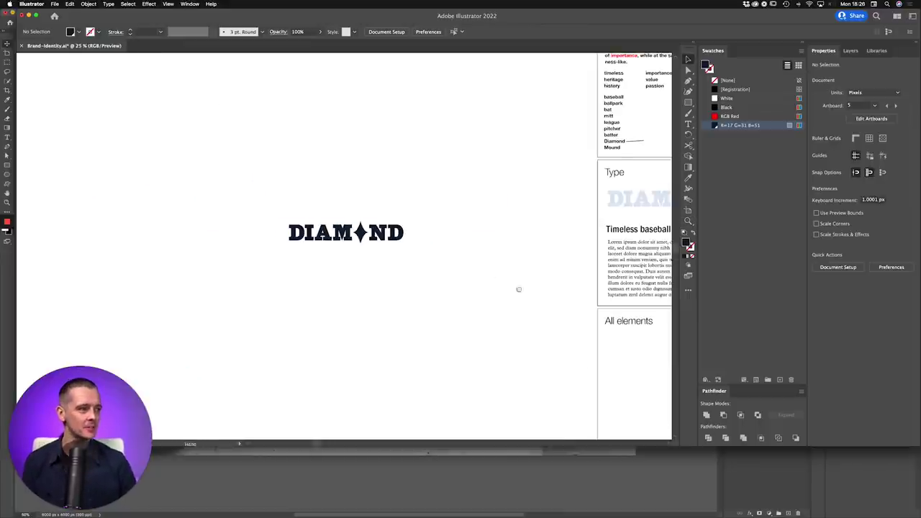
Copy the tagline and body paragraph from the Type artboard to just below the navy wordmark on the empty canvas.
drag(519, 290, 440, 260)
click(538, 213)
shift+click(569, 201)
drag(570, 201, 254, 230)
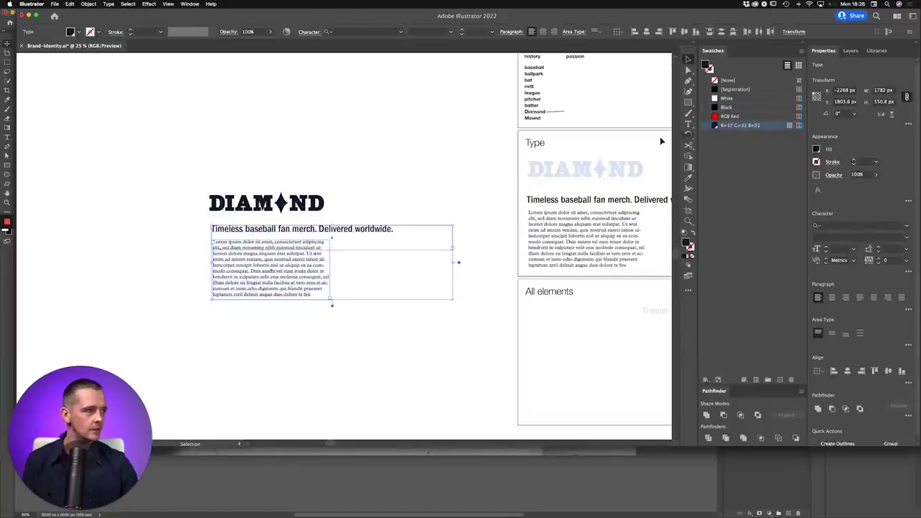
click(186, 181)
Remove the word "fan" from the copied tagline so it reads "Timeless baseball merch. Delivered worldwide.".
key(z)
drag(178, 185, 446, 320)
click(274, 190)
key(t)
double_click(344, 247)
key(BackSpace)
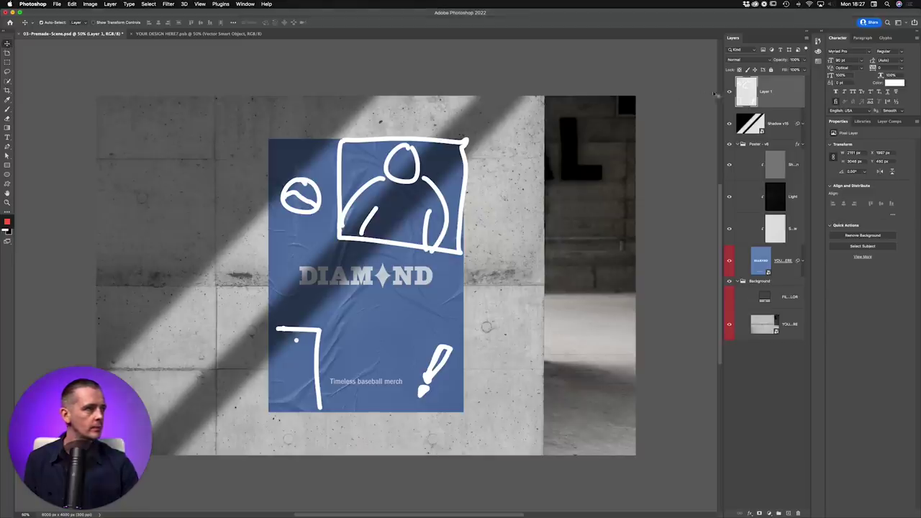
Switch to Photoshop and toggle off the visibility of Layer 1, the white sketch over the poster mockup.
click(729, 92)
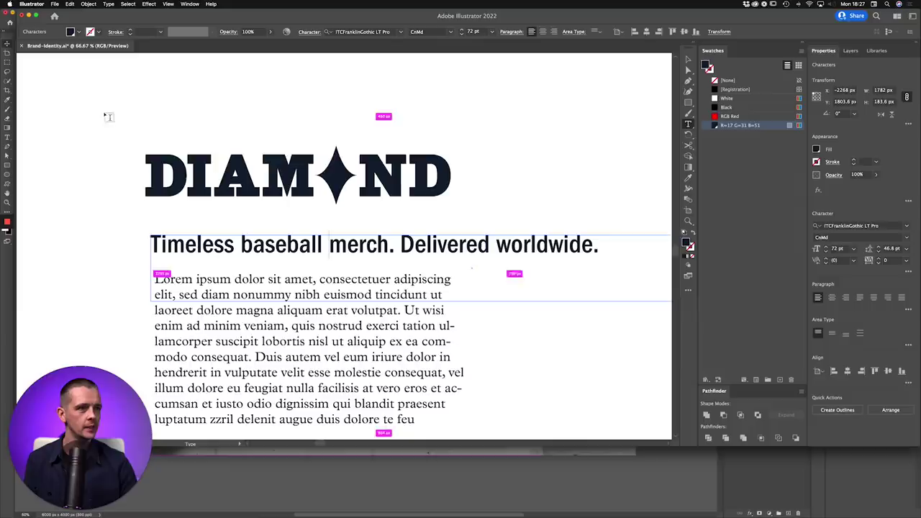
Back in Illustrator, finish editing the copied tagline and shift it slightly up and left beneath the navy wordmark.
click(92, 99)
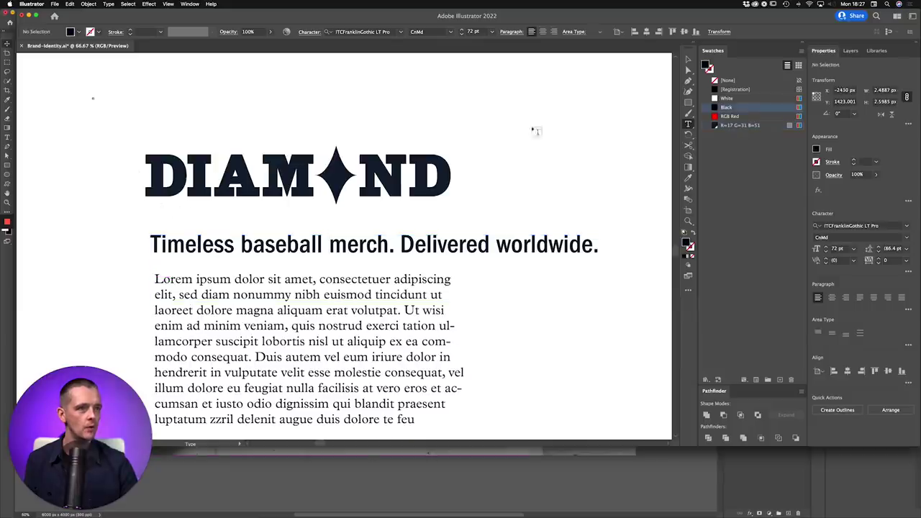
click(688, 59)
click(515, 201)
drag(500, 235, 447, 135)
mouse_move(368, 153)
mouse_down()
mouse_move(349, 146)
mouse_move(361, 146)
mouse_up()
Hide the other open applications and nudge the copied body paragraph left and up to line up beneath the tagline.
click(39, 4)
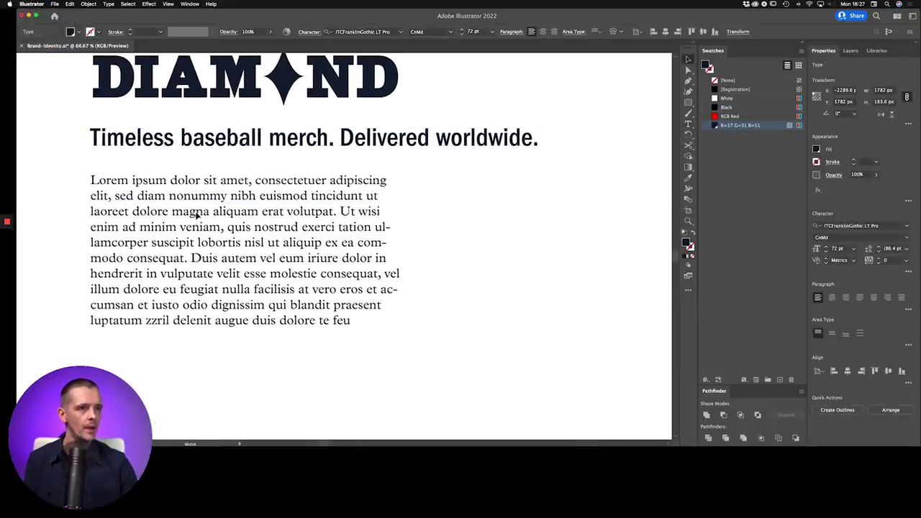
click(346, 230)
click(499, 278)
drag(500, 278, 503, 298)
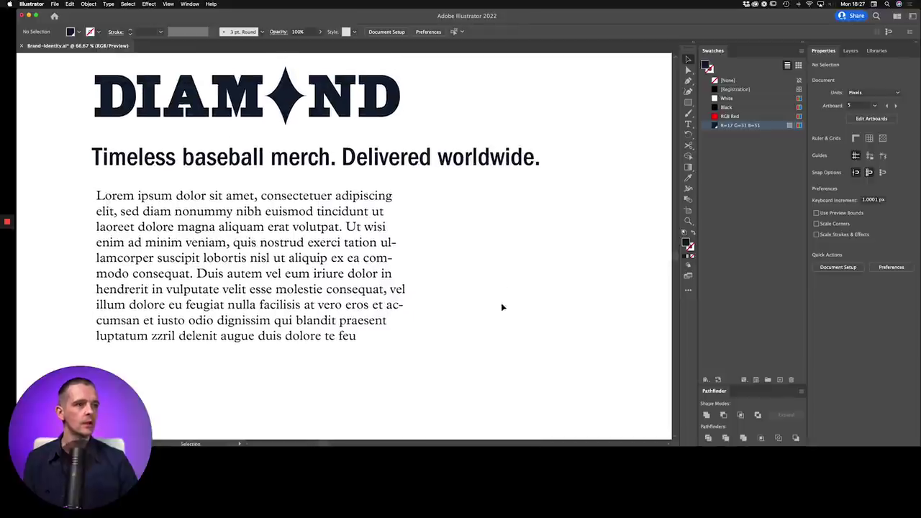